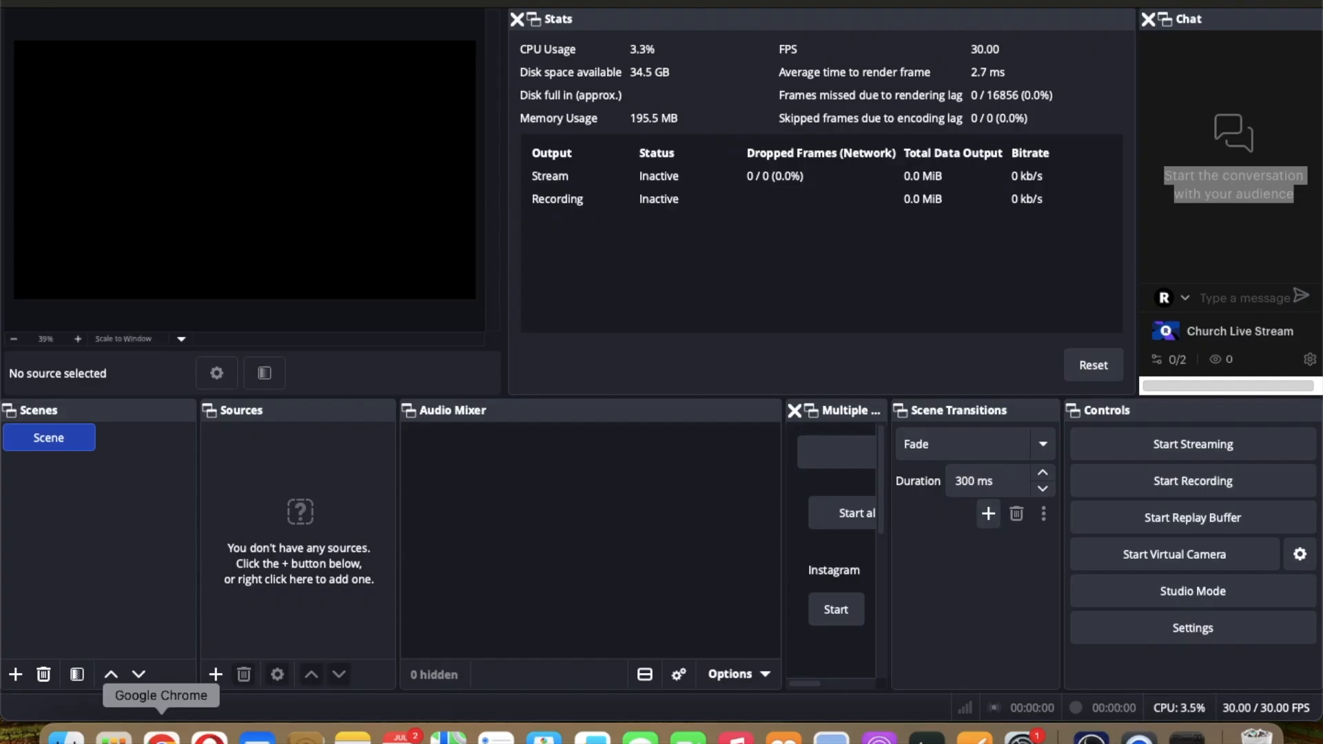
Step: Switch to Chrome and jump the Iriun Webcam tutorial video to its Install chapter
{"action": "left_click", "coordinate": [161, 736]}
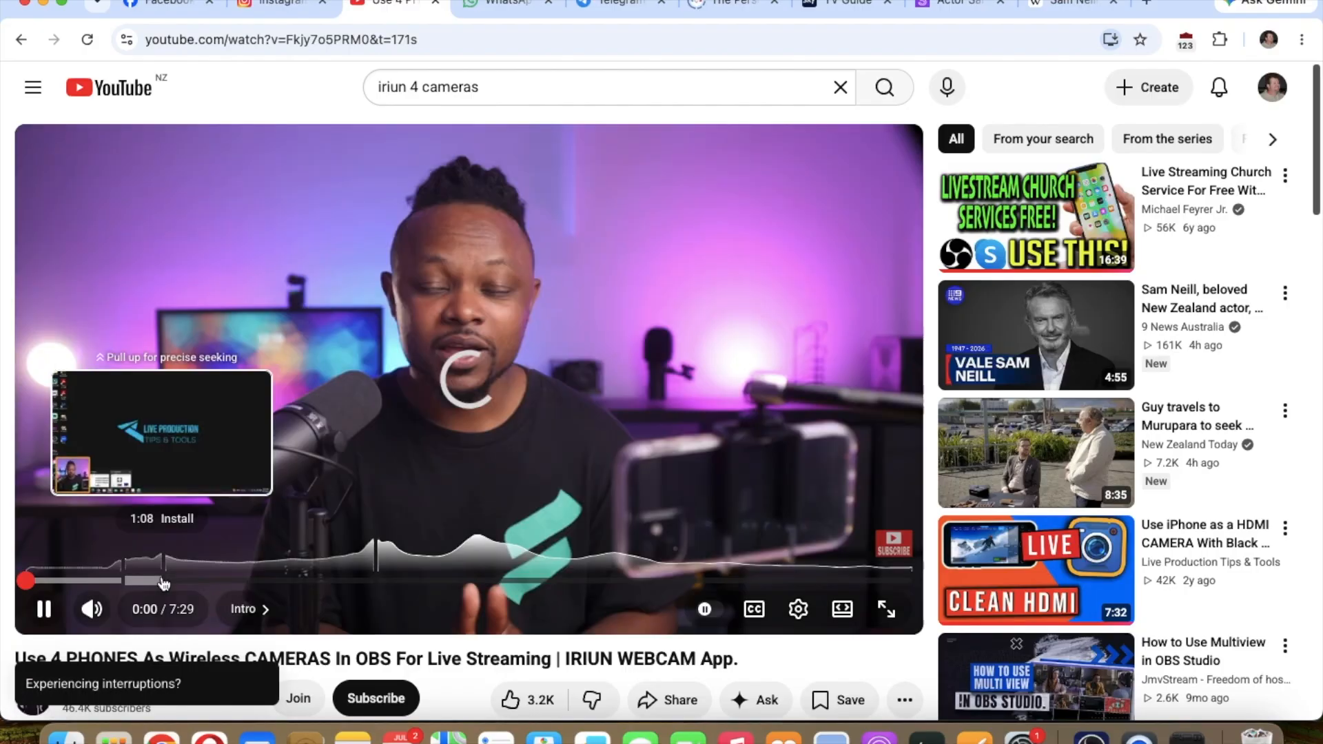
{"action": "left_click", "coordinate": [163, 584]}
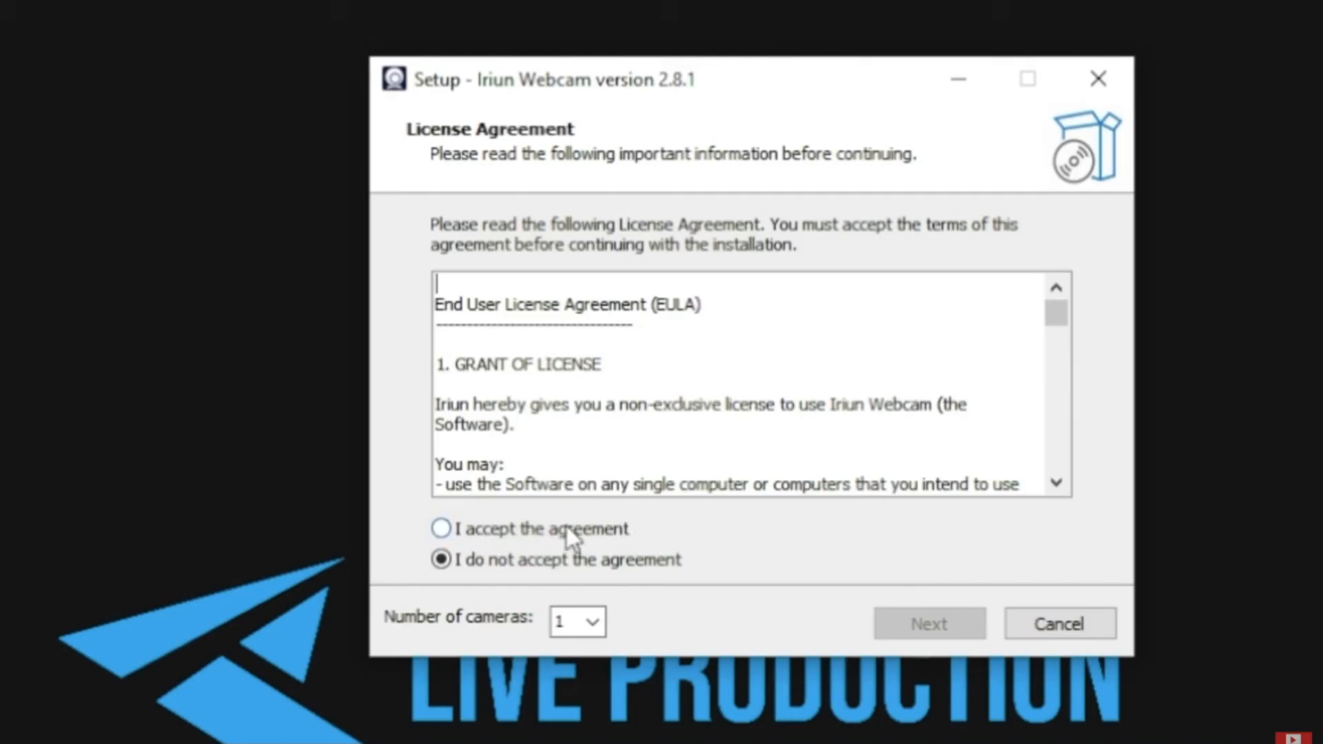
Step: Accept the licence agreement and set the number of cameras to 4 in the Iriun Webcam setup
{"action": "left_click", "coordinate": [441, 532]}
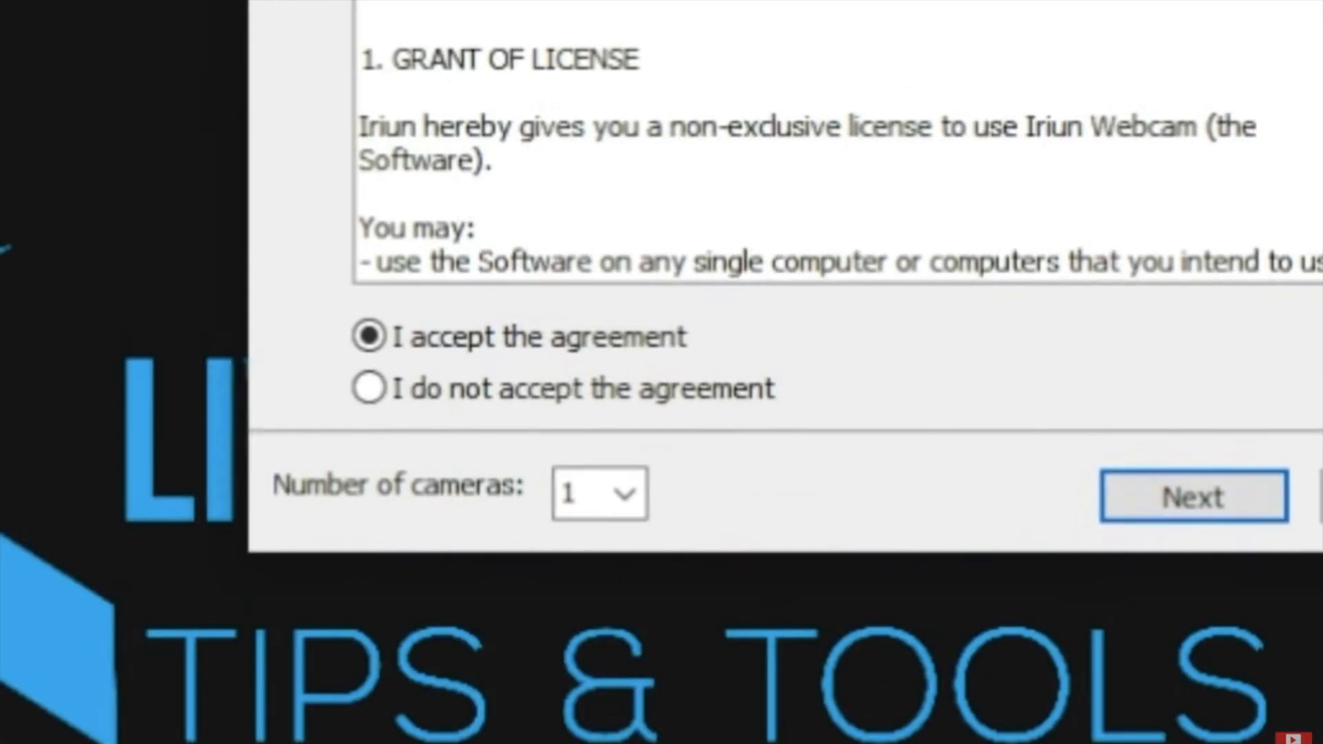
{"action": "left_click", "coordinate": [618, 490]}
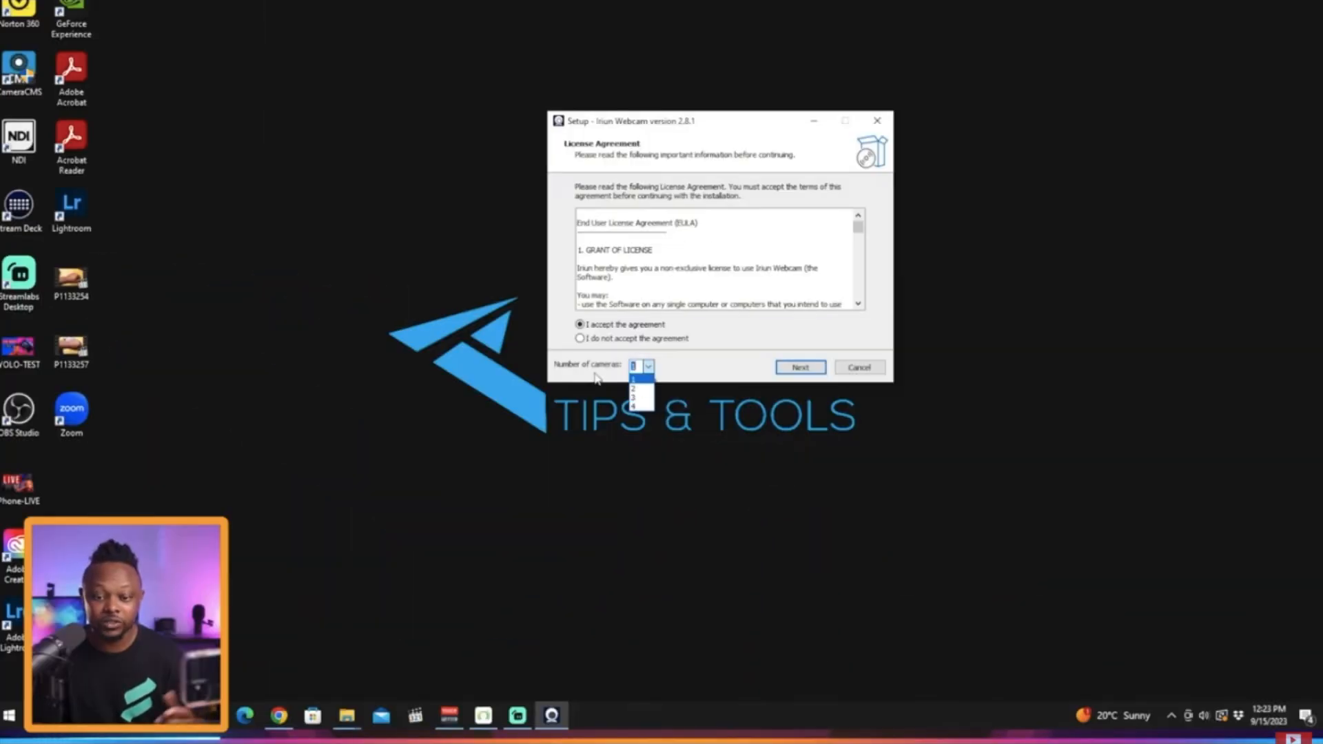
{"action": "left_click", "coordinate": [640, 407]}
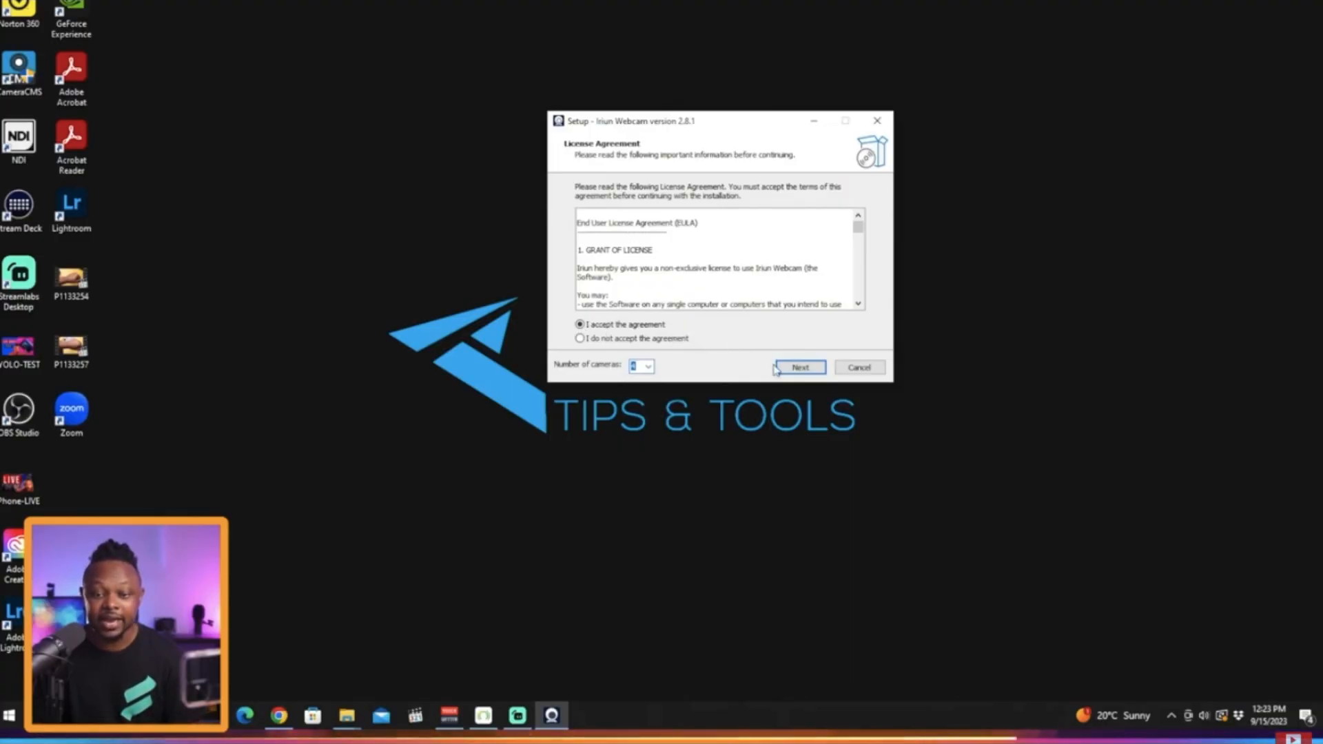
Step: Proceed through the setup and install Iriun Webcam to the default destination, then finish the wizard
{"action": "left_click", "coordinate": [800, 368]}
{"action": "left_click", "coordinate": [802, 368]}
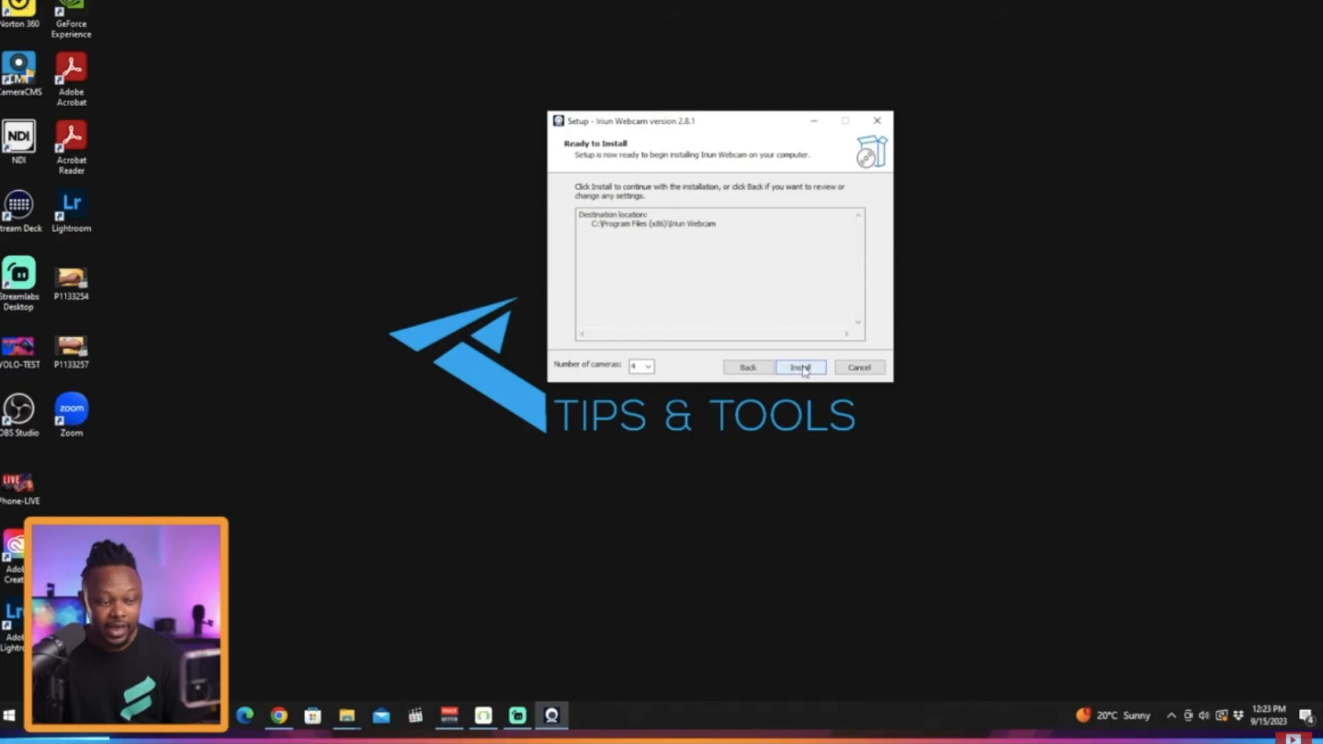
{"action": "left_click", "coordinate": [800, 369]}
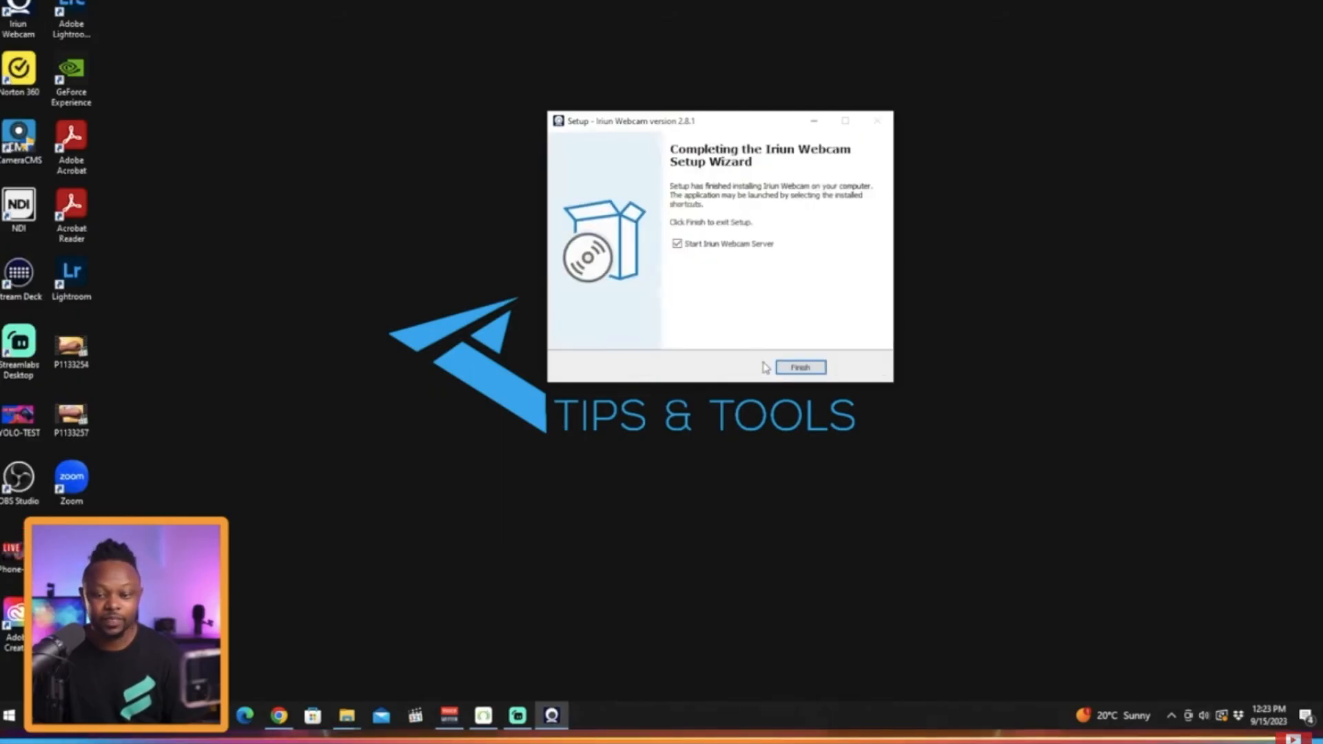
{"action": "key", "text": "space"}
{"action": "key", "text": "Escape"}
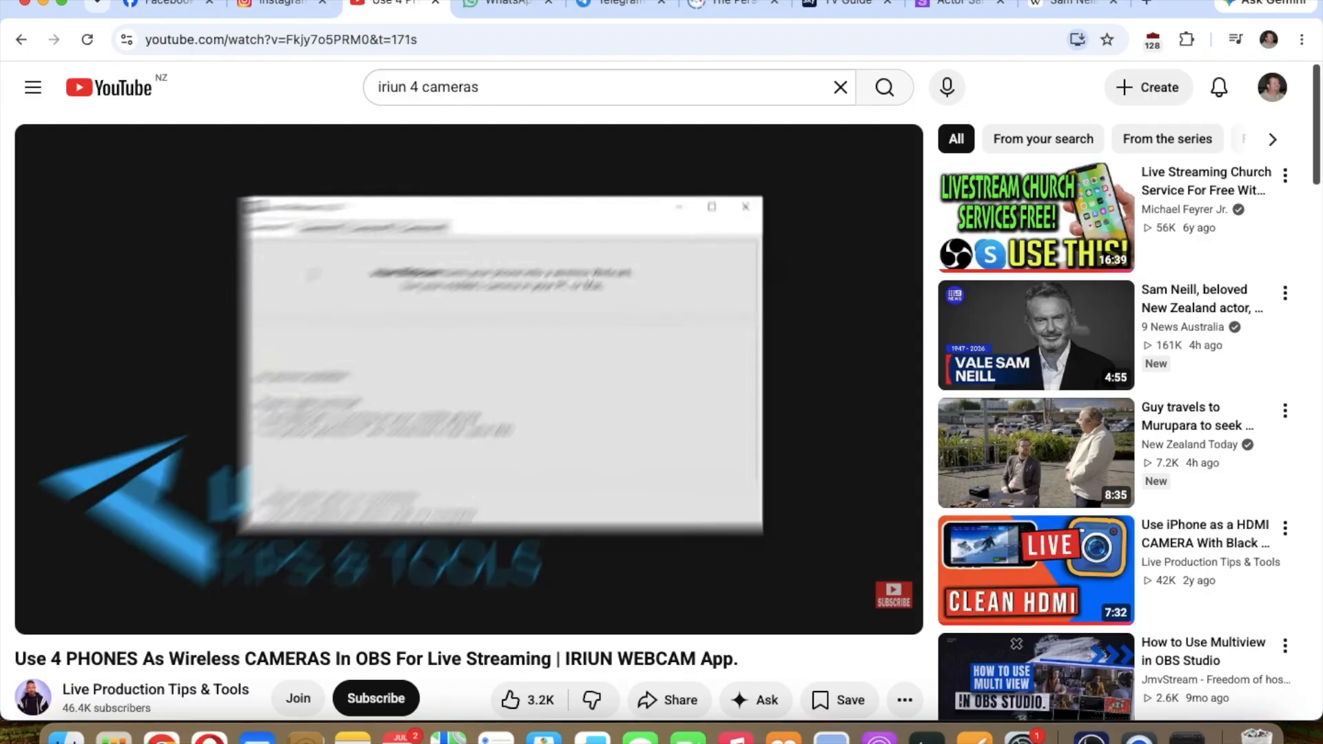
Step: Launch the IriunWebcam app through a Spotlight search for iriun
{"action": "mouse_move", "coordinate": [874, 520]}
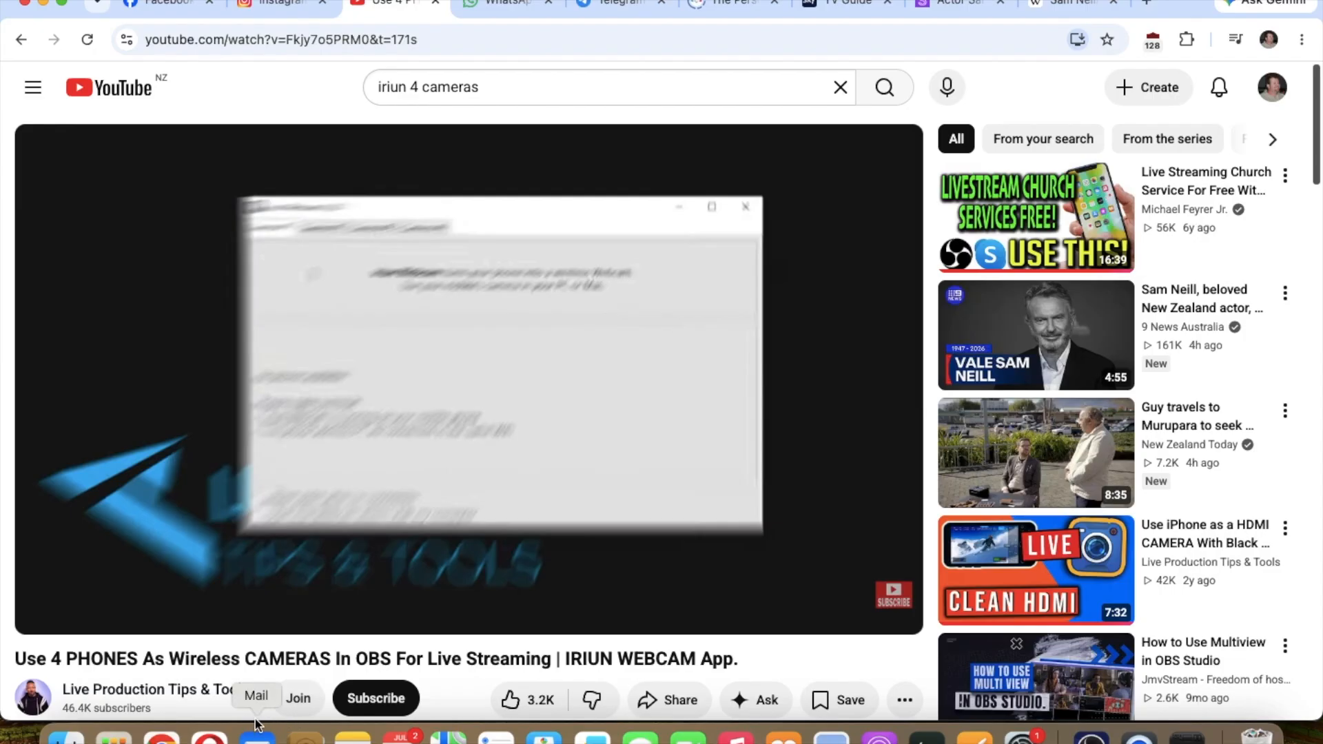
{"action": "key", "text": "super+space"}
{"action": "type", "text": "iru"}
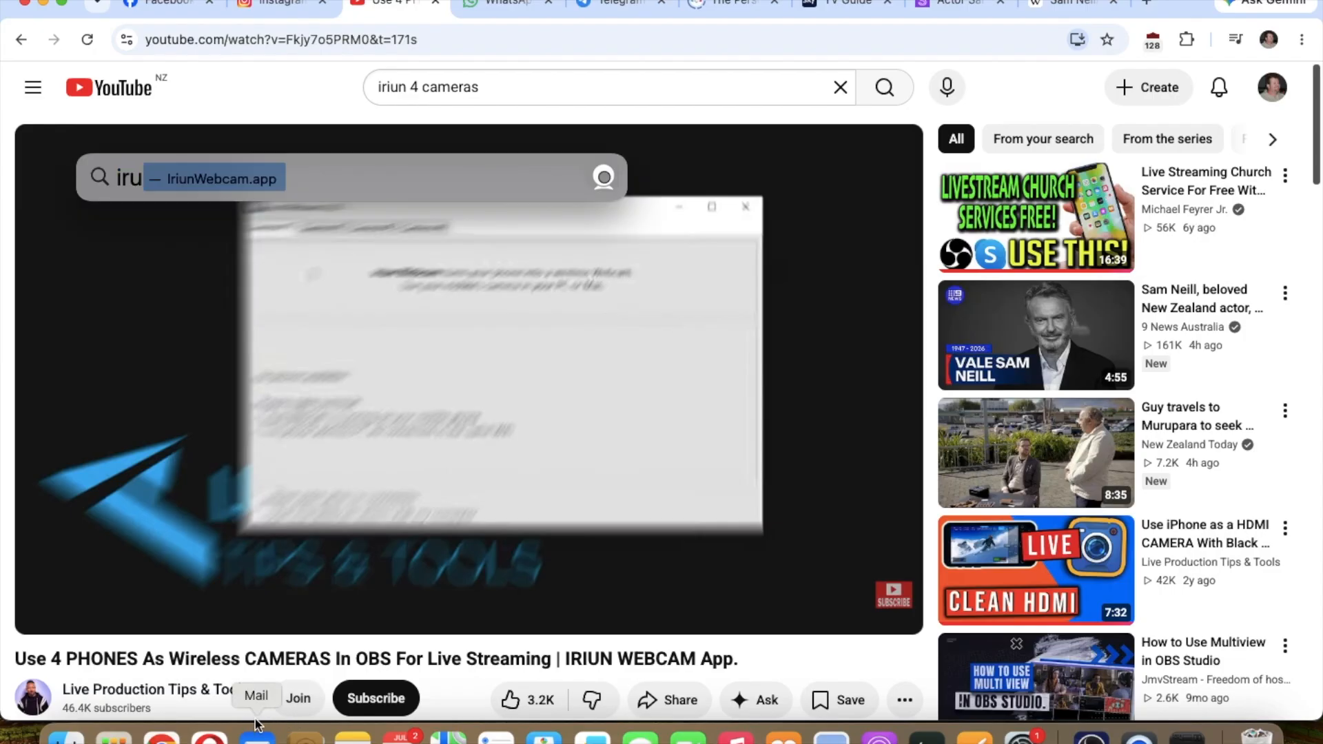
{"action": "key", "text": "BackSpace"}
{"action": "type", "text": "iun"}
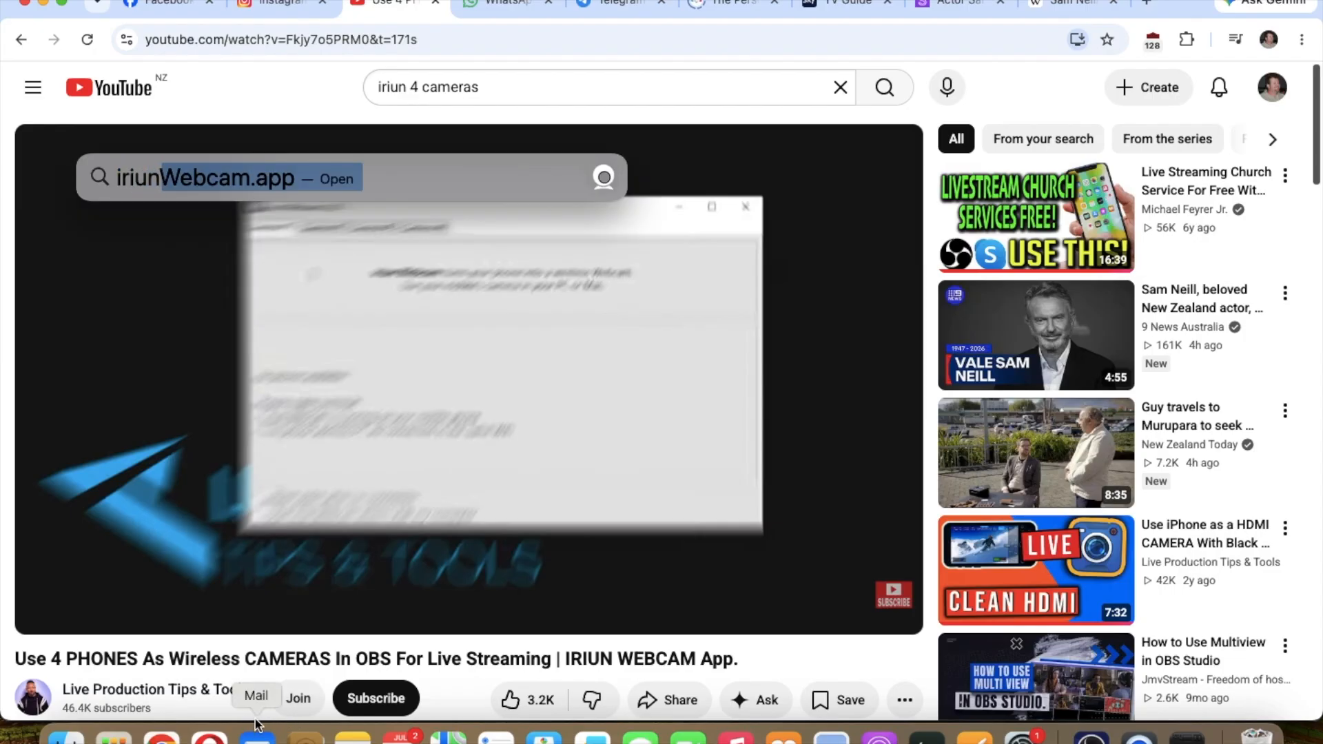
{"action": "key", "text": "Return"}
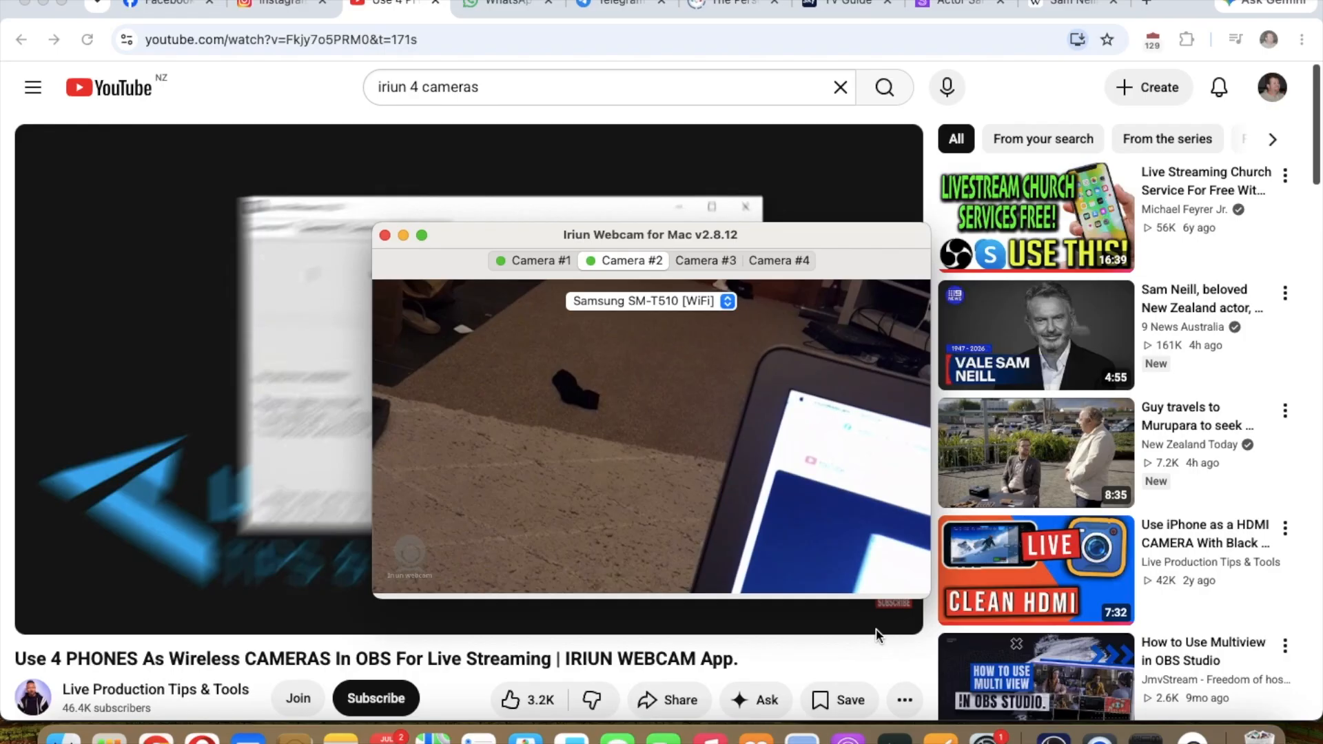
Step: Switch to OBS and add a new Video Capture Device source named Samsung small
{"action": "left_click", "coordinate": [1055, 734]}
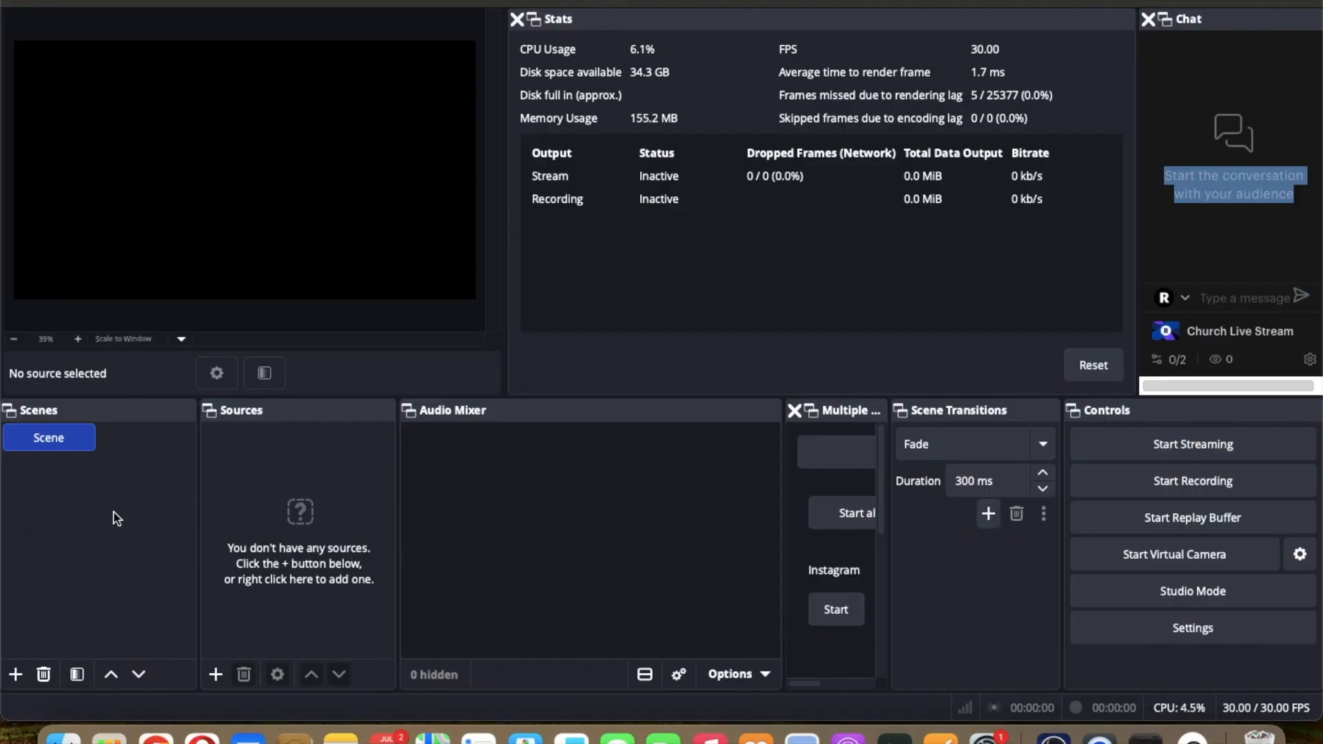
{"action": "left_click", "coordinate": [225, 673]}
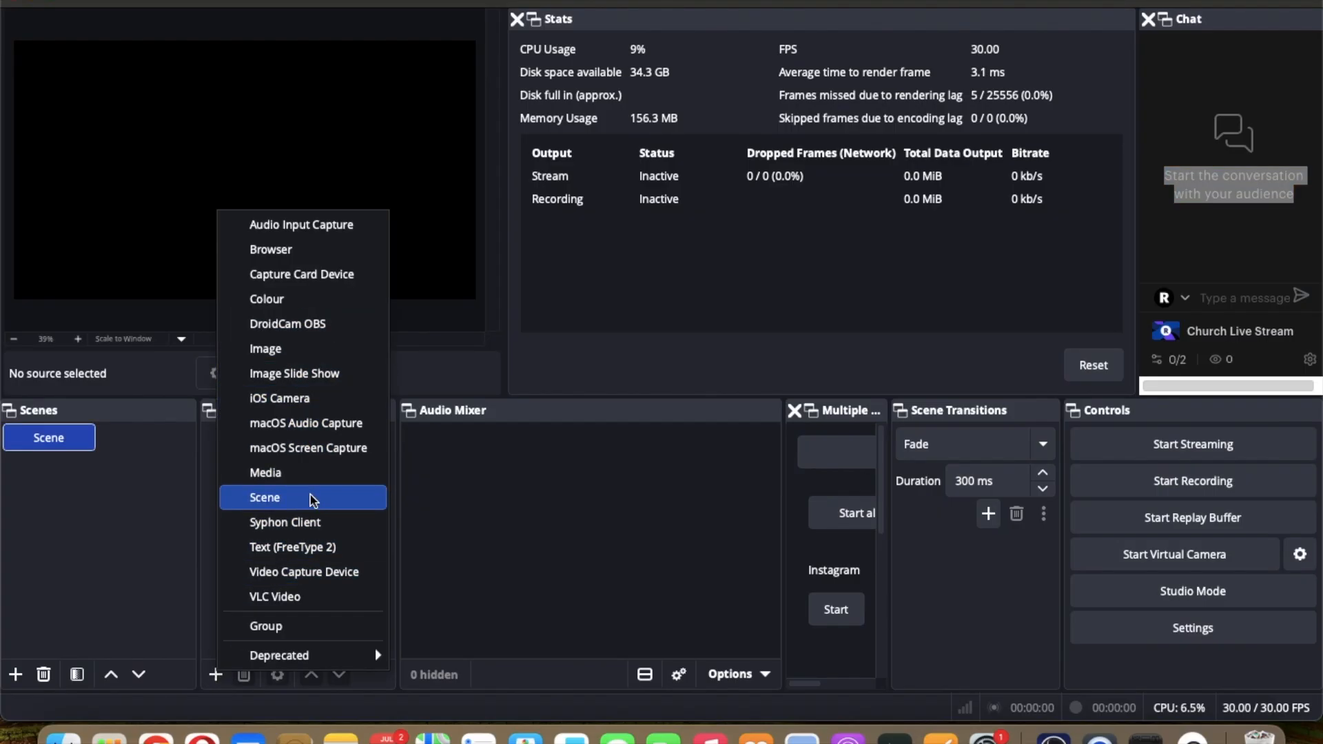
{"action": "left_click", "coordinate": [305, 572]}
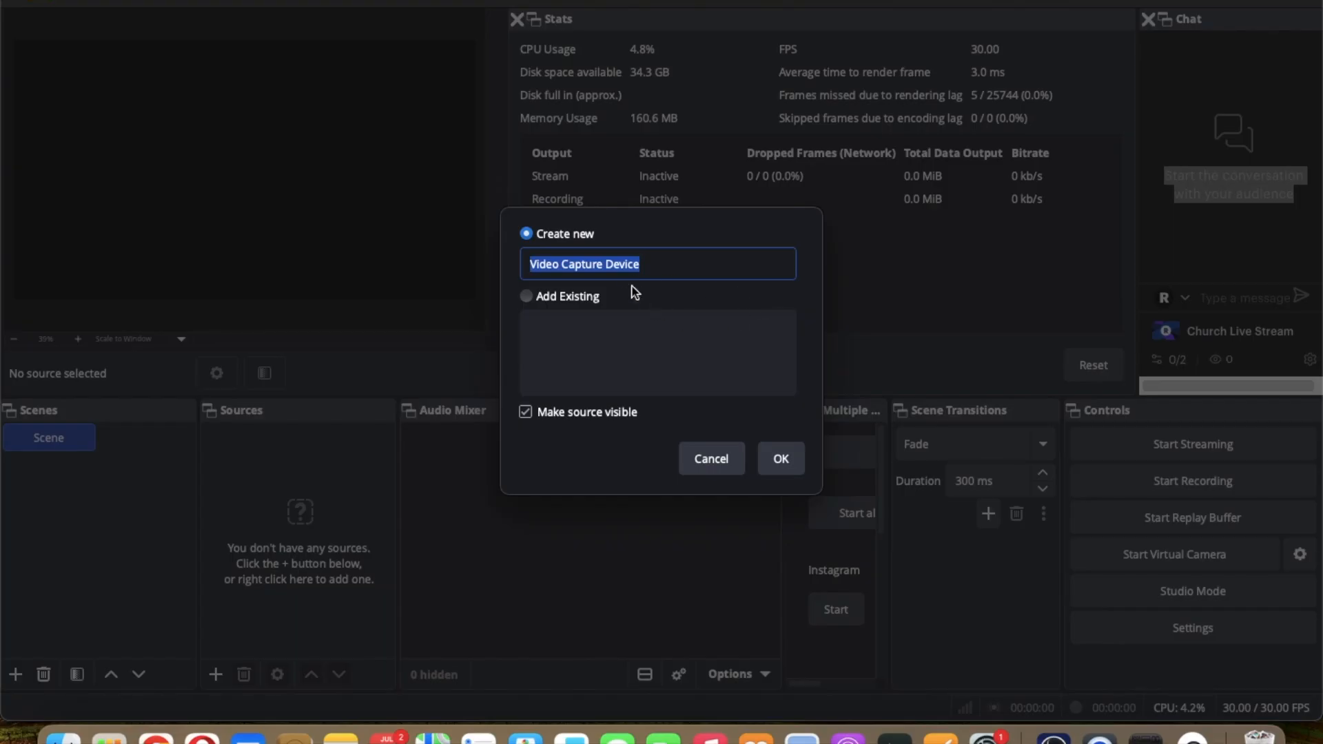
{"action": "type", "text": "Samsung small"}
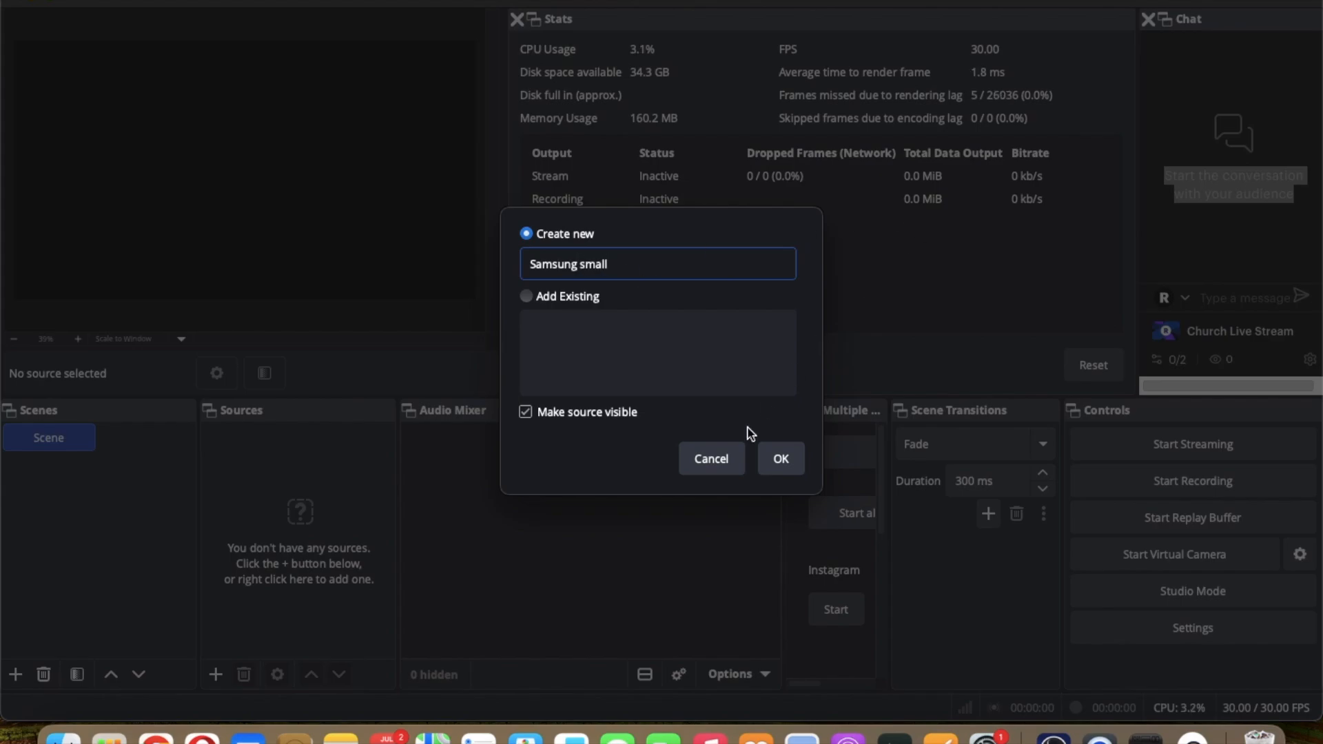
{"action": "left_click", "coordinate": [780, 459]}
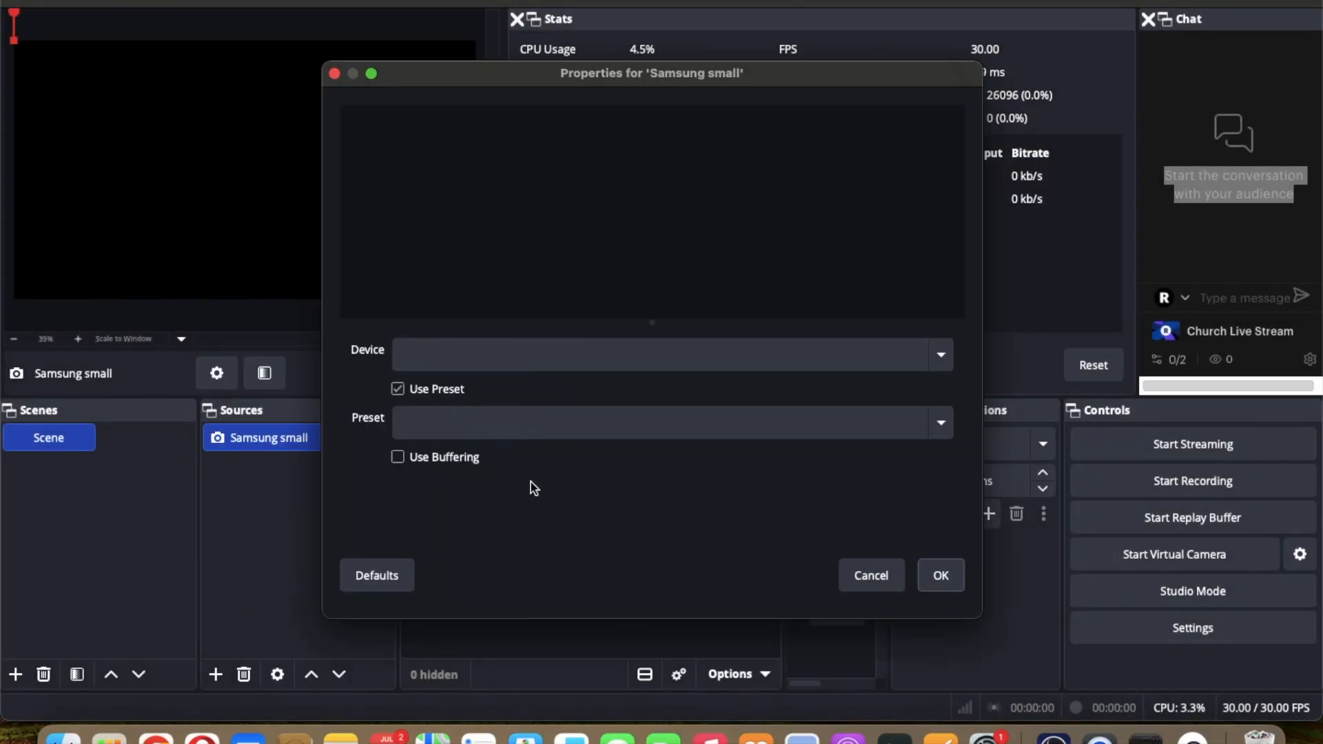
Step: Set the Samsung small source's device to Iriun Camera and confirm its properties
{"action": "left_click", "coordinate": [535, 364]}
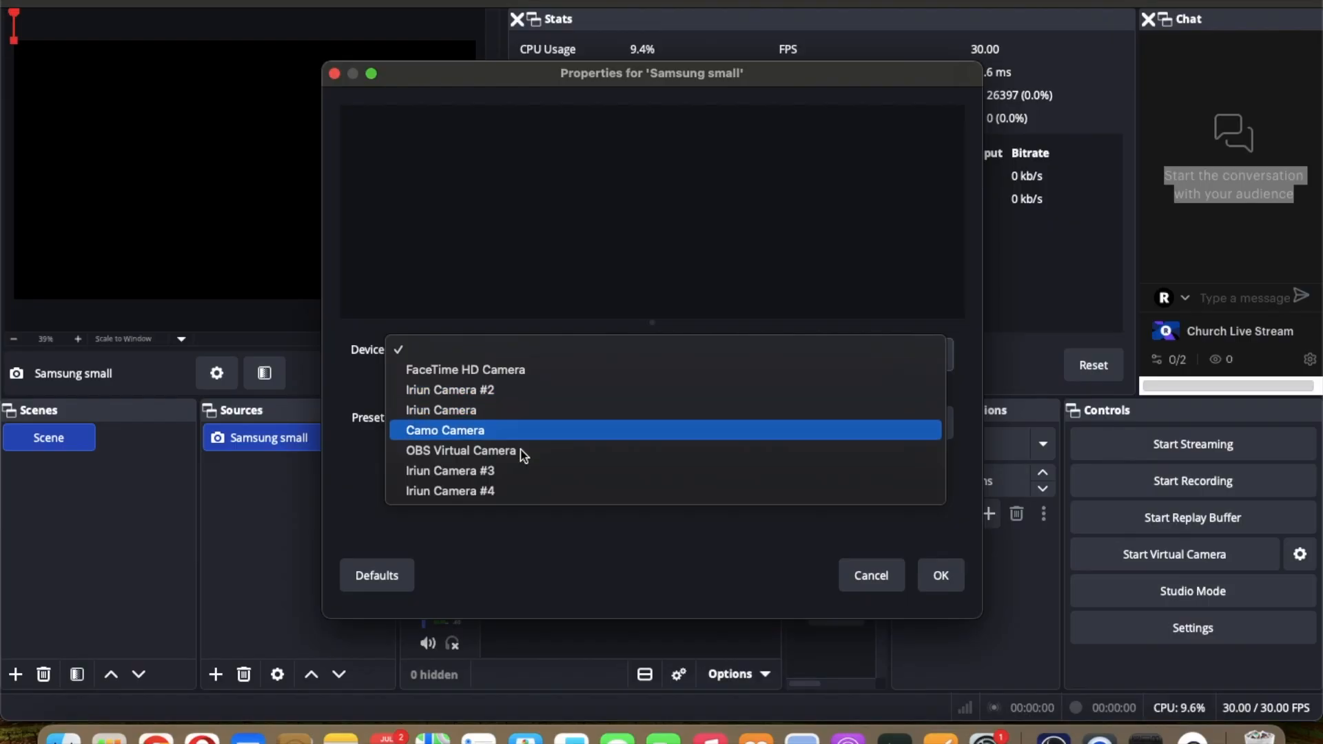
{"action": "left_click", "coordinate": [491, 416]}
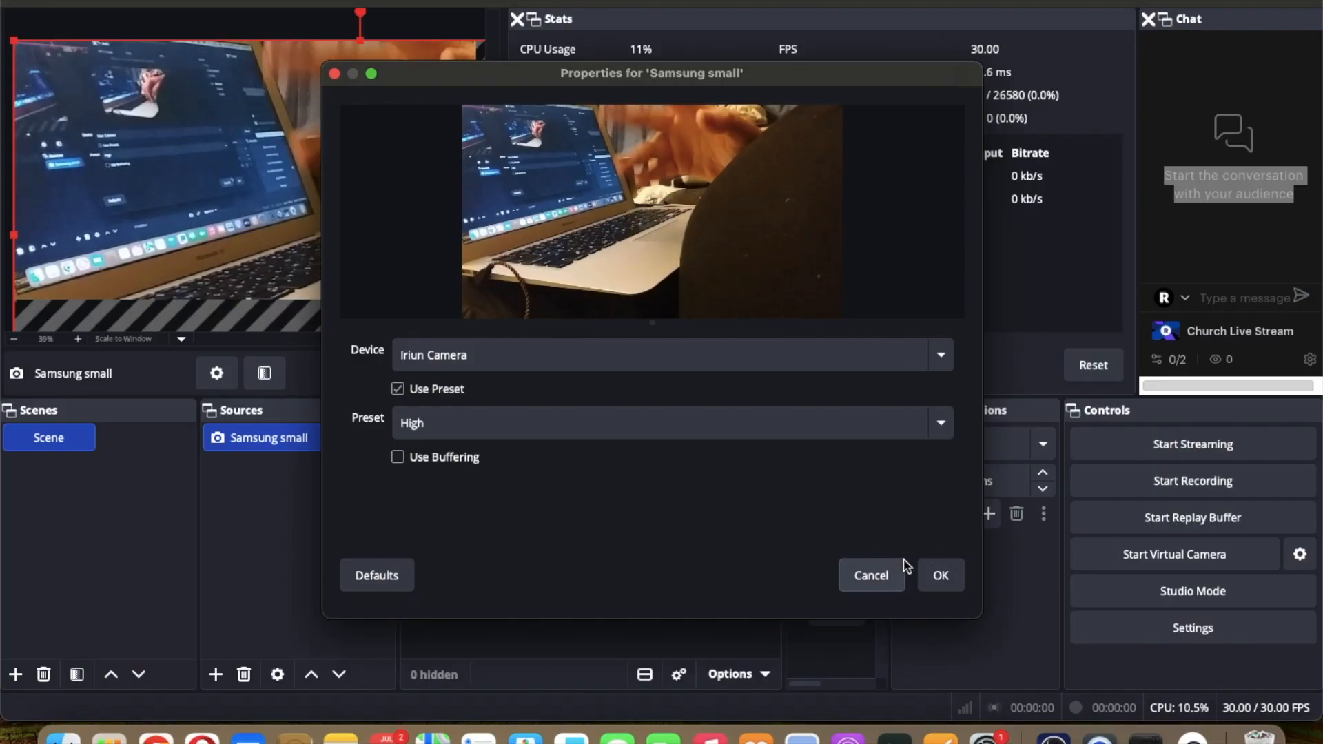
{"action": "left_click", "coordinate": [940, 574]}
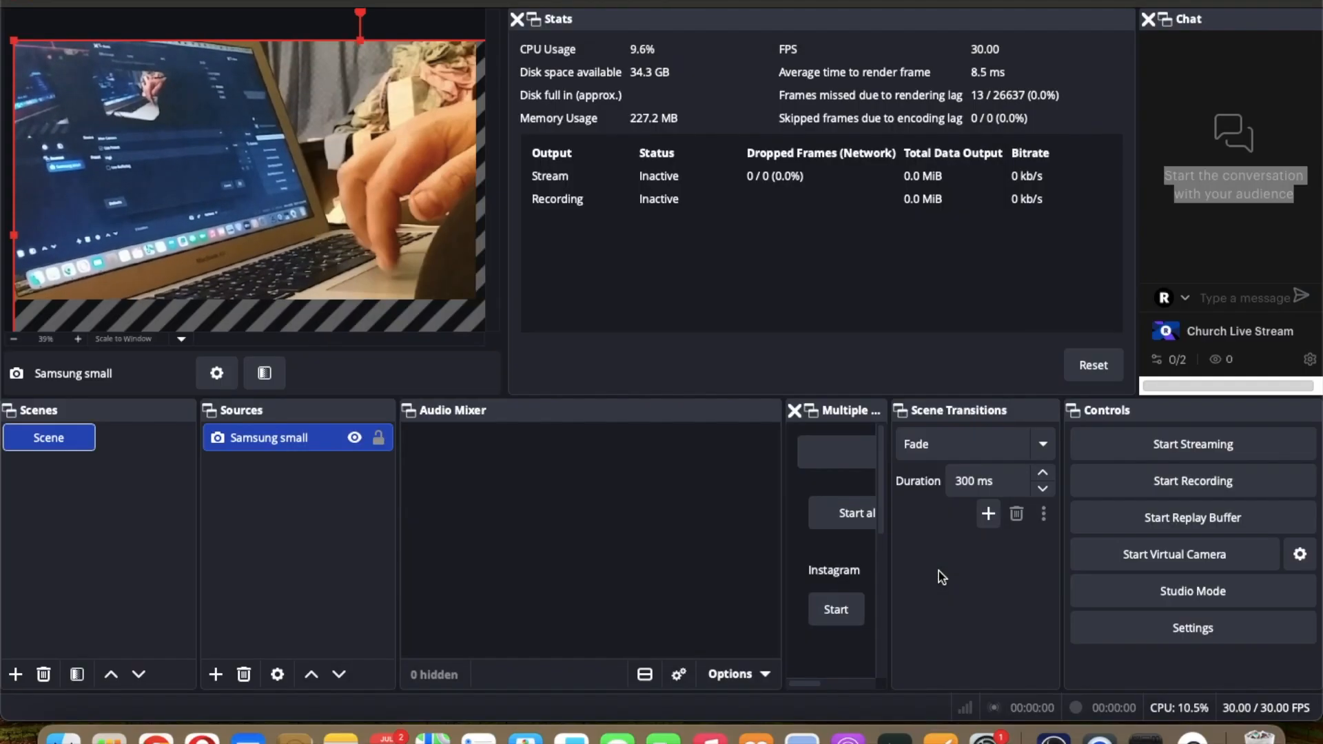
Step: Fit the Samsung small source to the screen using its Transform options
{"action": "right_click", "coordinate": [275, 220]}
{"action": "mouse_move", "coordinate": [392, 425]}
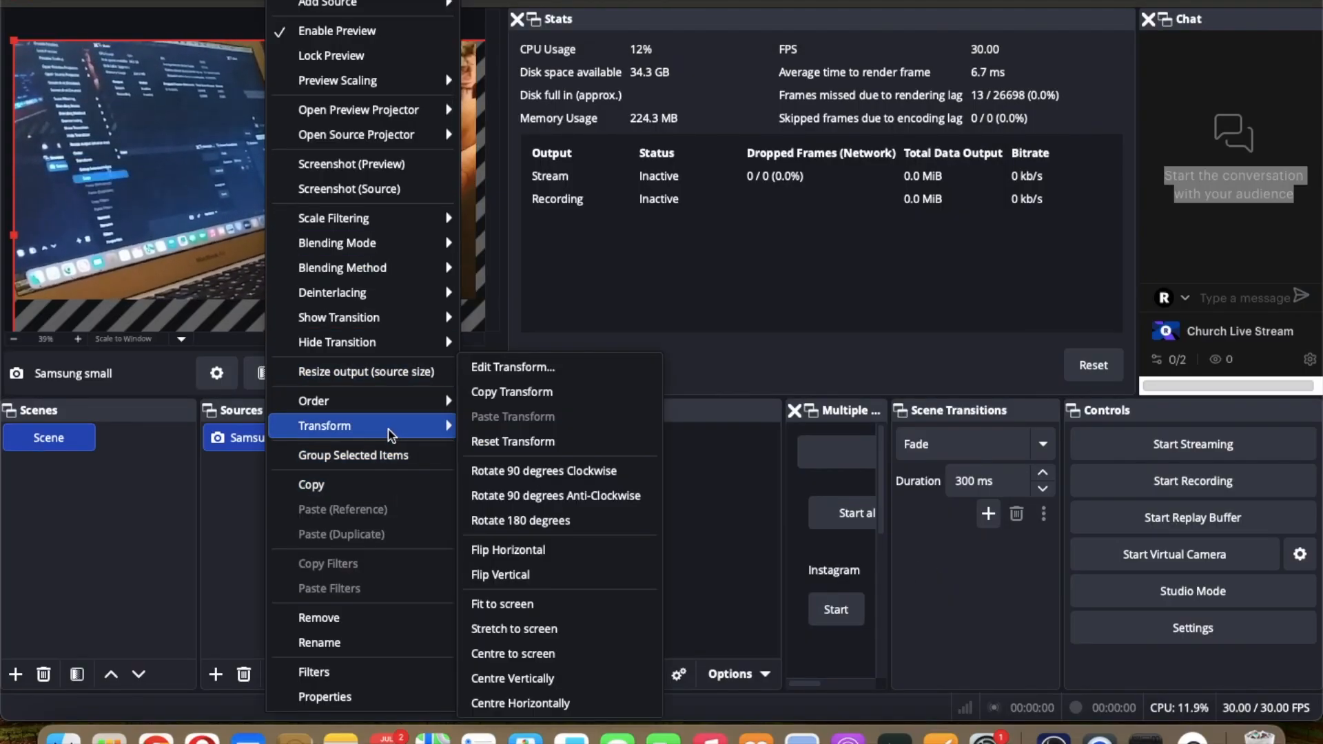
{"action": "left_click", "coordinate": [540, 607]}
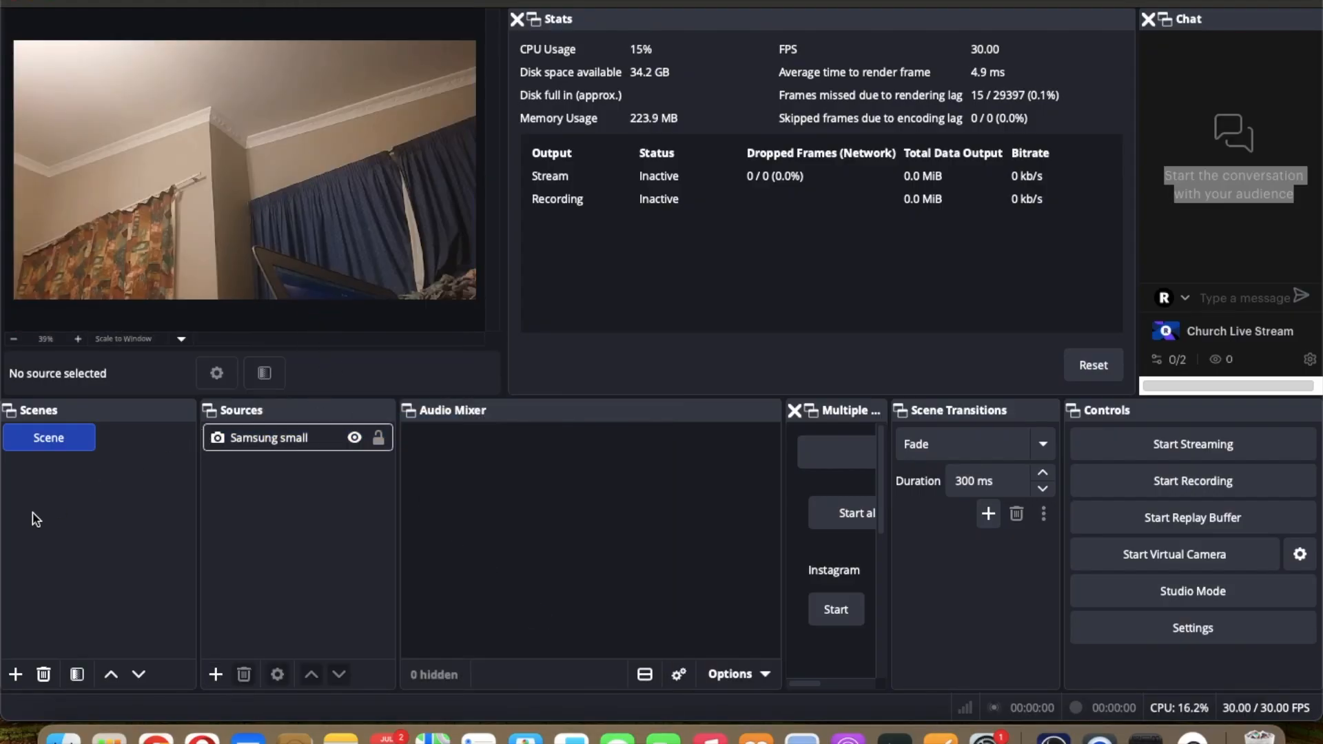
Step: Add a new scene named samsung big
{"action": "left_click", "coordinate": [15, 674]}
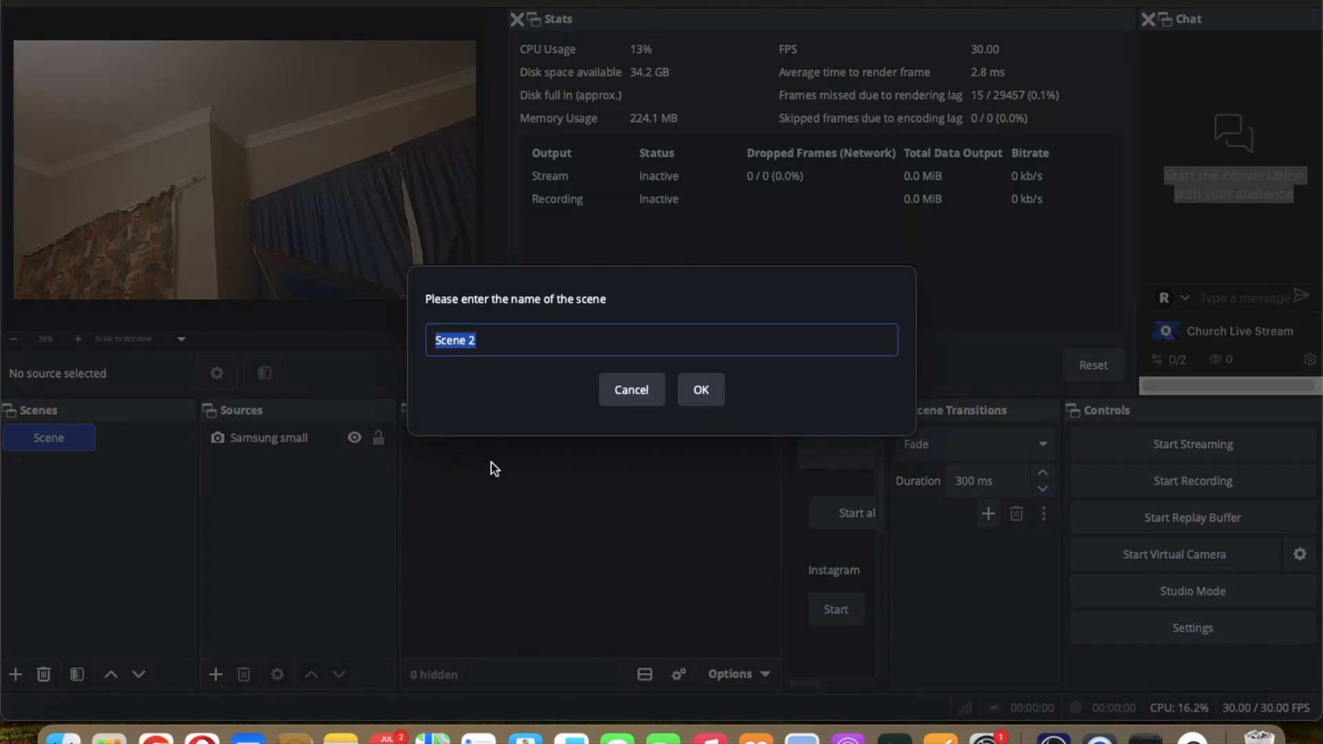
{"action": "type", "text": "a"}
{"action": "left_click", "coordinate": [701, 388]}
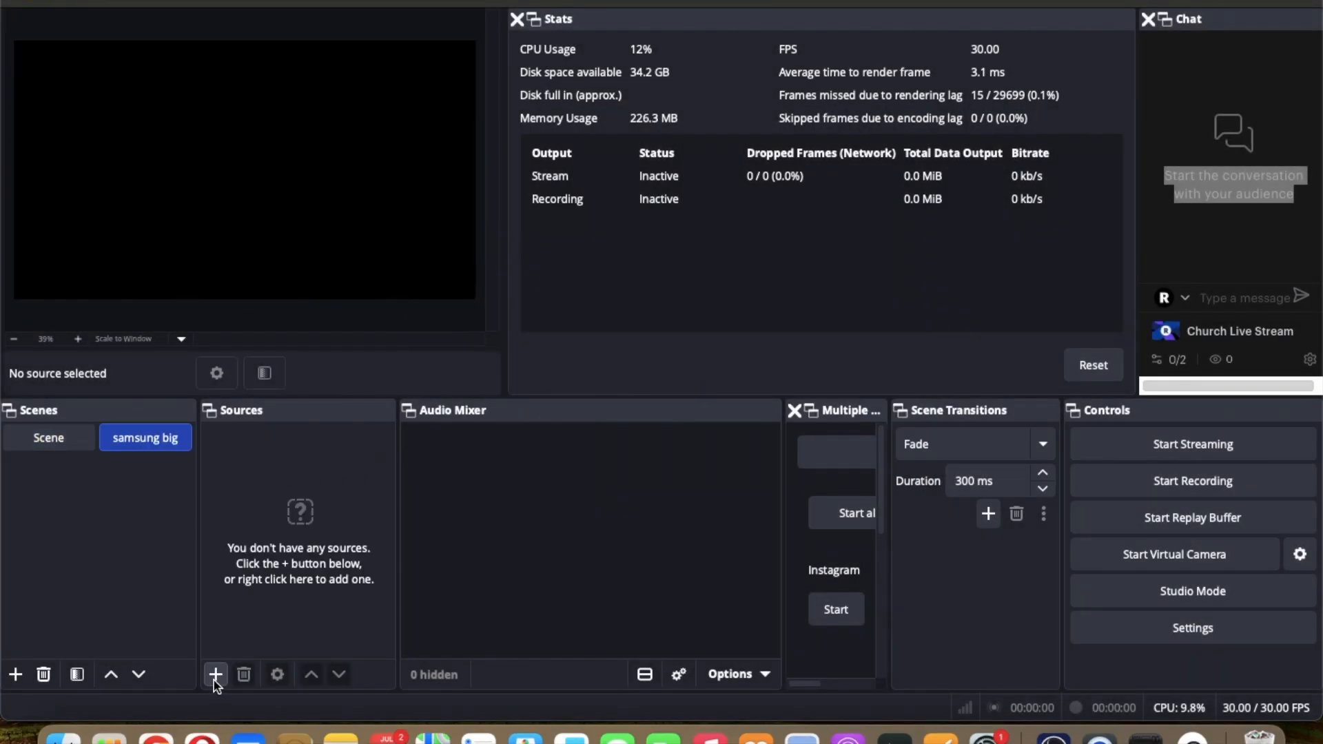
Step: Add a new Video Capture Device source named SAMSUNG BIG to the samsung big scene
{"action": "left_click", "coordinate": [214, 680]}
{"action": "left_click", "coordinate": [330, 582]}
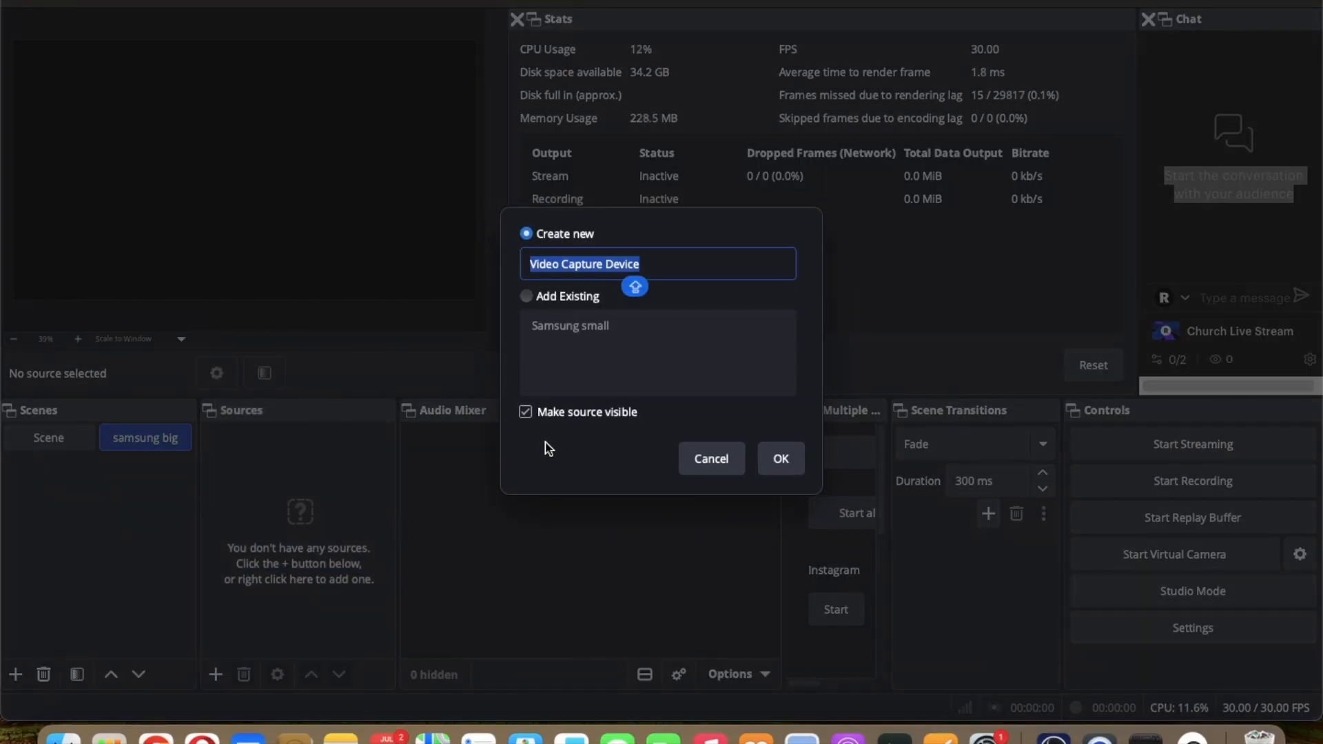
{"action": "type", "text": "SAMSUNG BIG"}
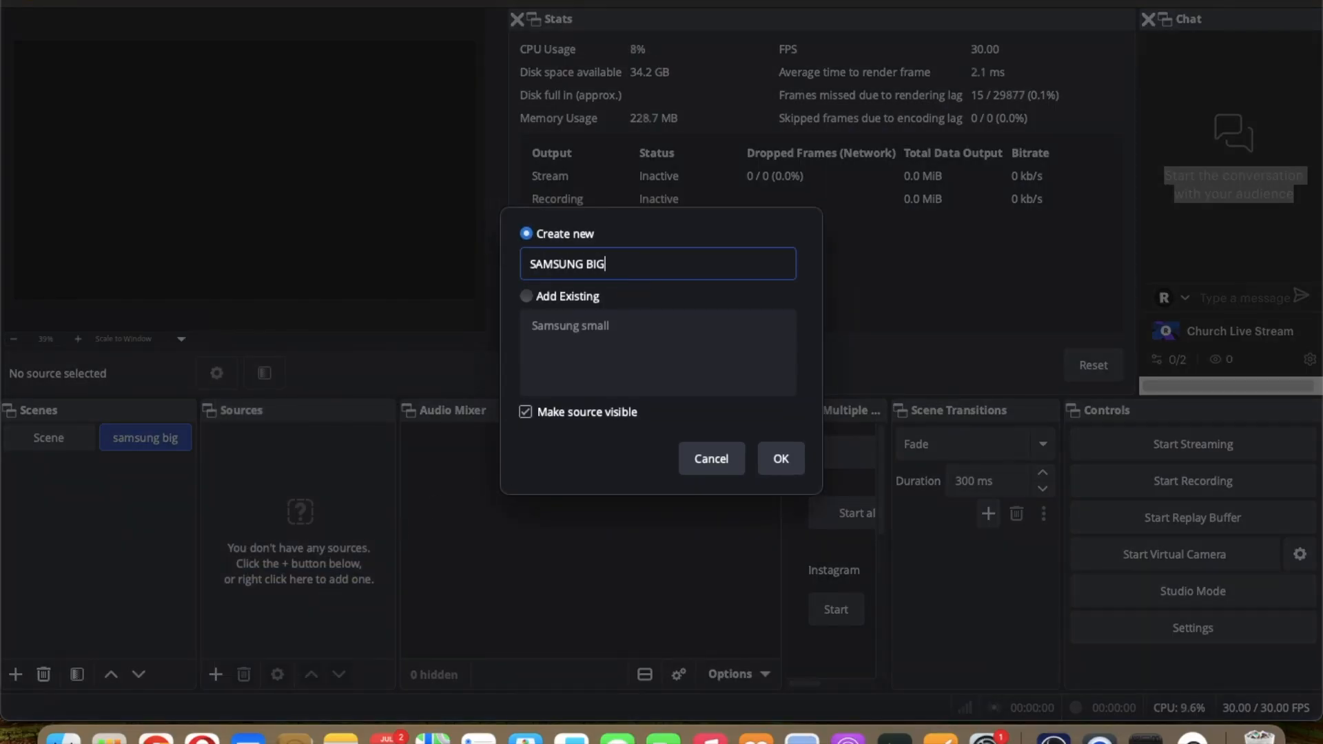
{"action": "left_click", "coordinate": [779, 458]}
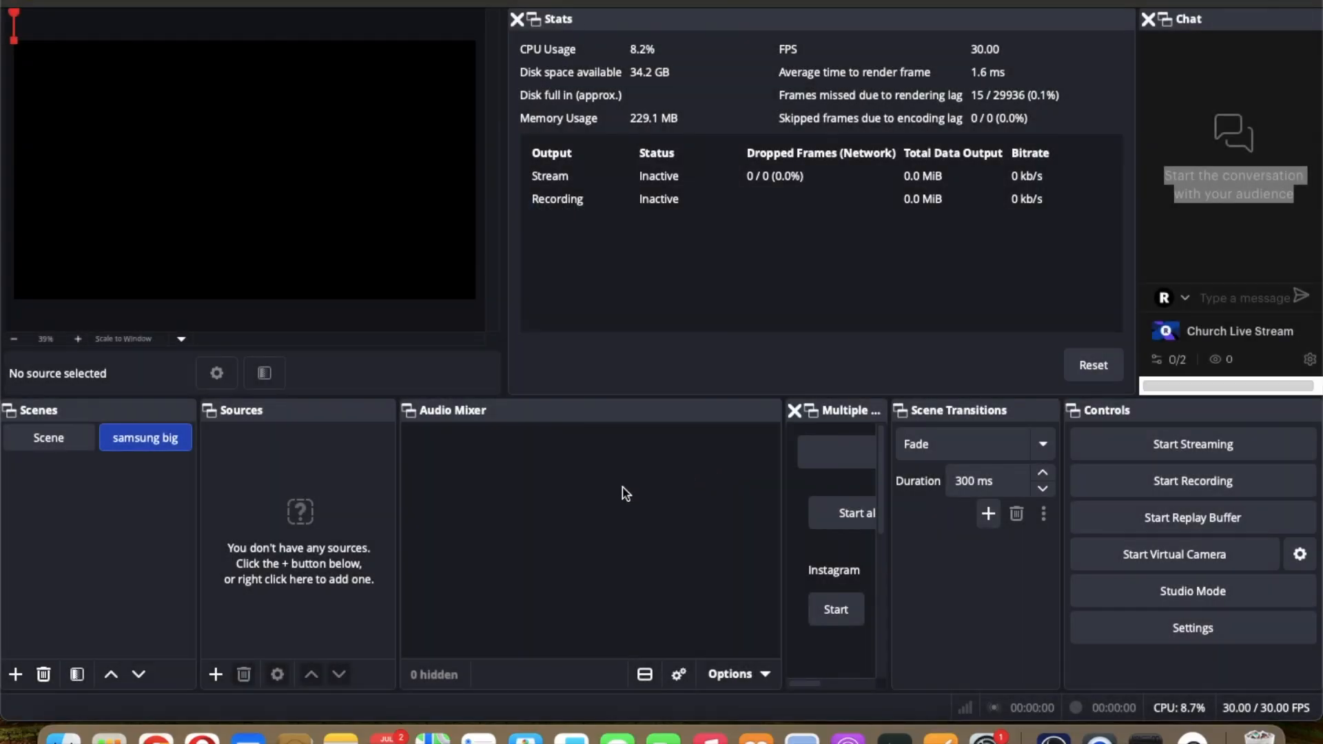
Step: Set the SAMSUNG BIG source's device to Iriun Camera #2 and confirm its properties
{"action": "left_click", "coordinate": [510, 355]}
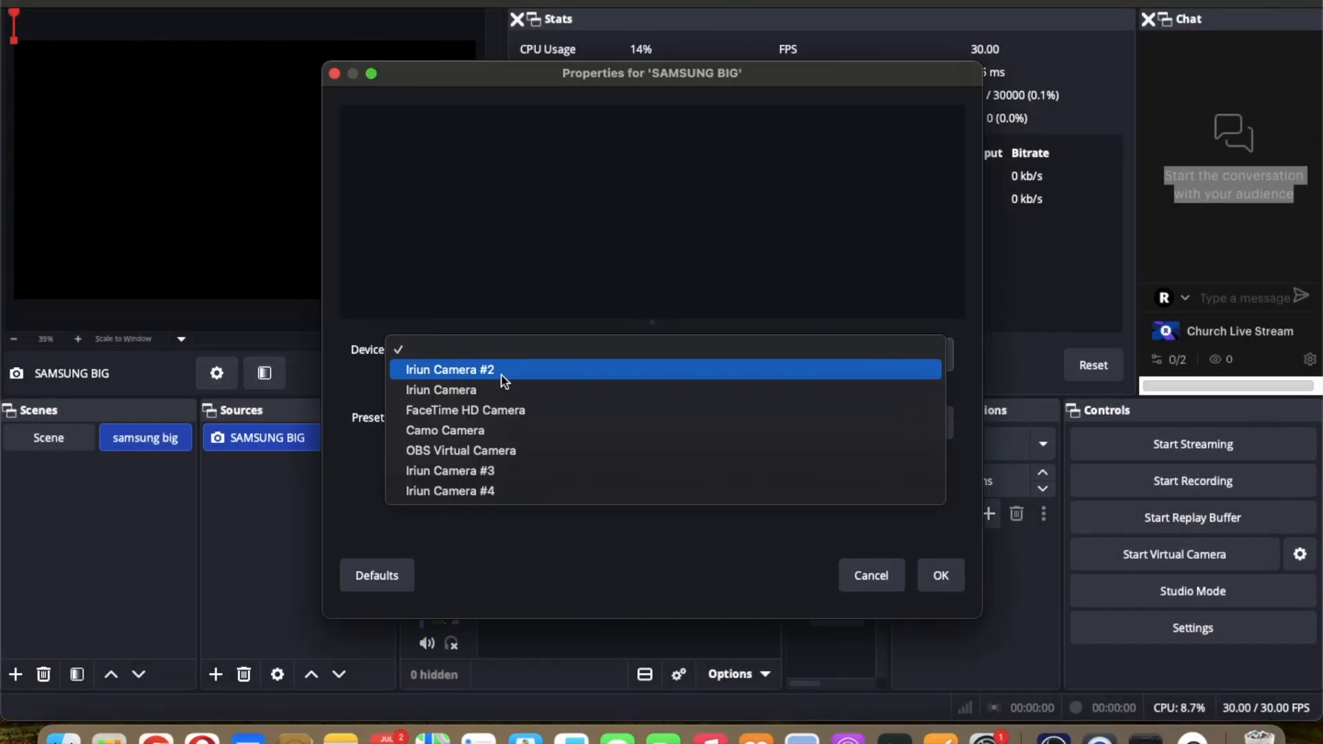
{"action": "left_click", "coordinate": [502, 376]}
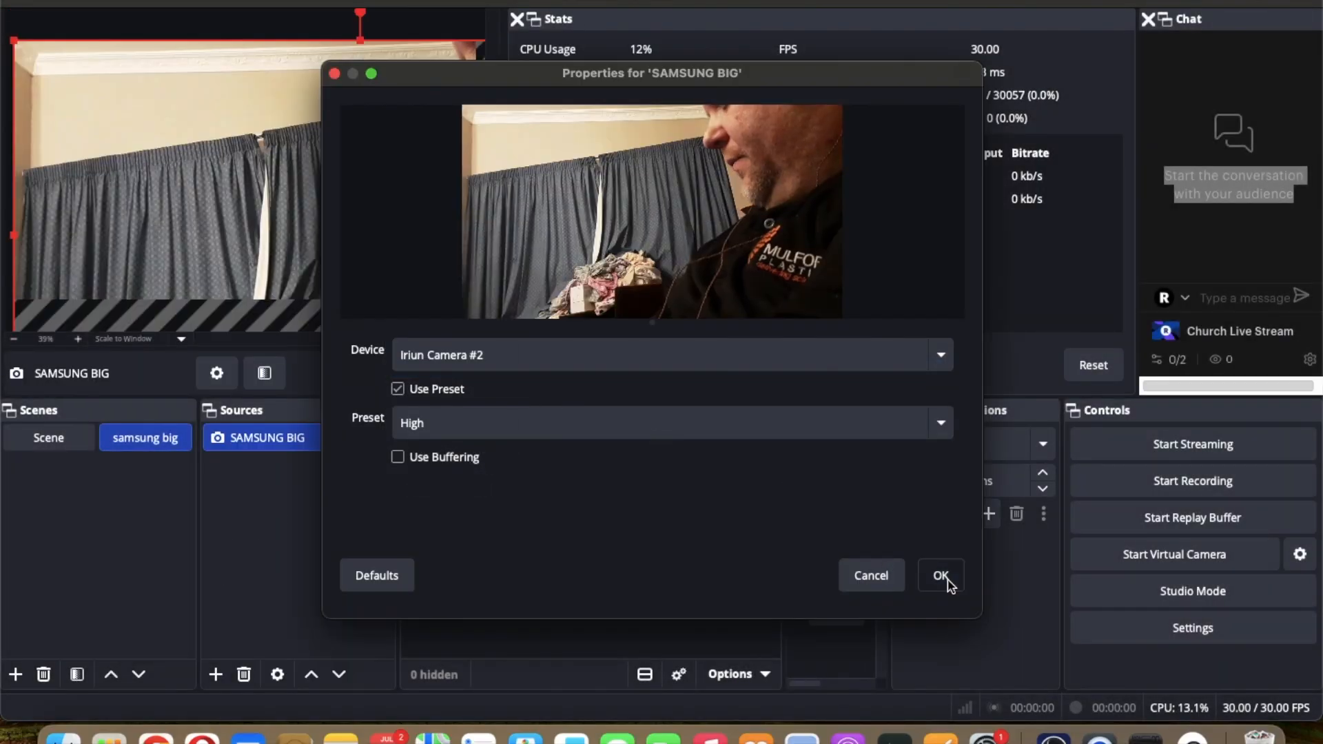
{"action": "left_click", "coordinate": [941, 576]}
Step: Fit the SAMSUNG BIG source to the screen using its Transform options
{"action": "right_click", "coordinate": [319, 221]}
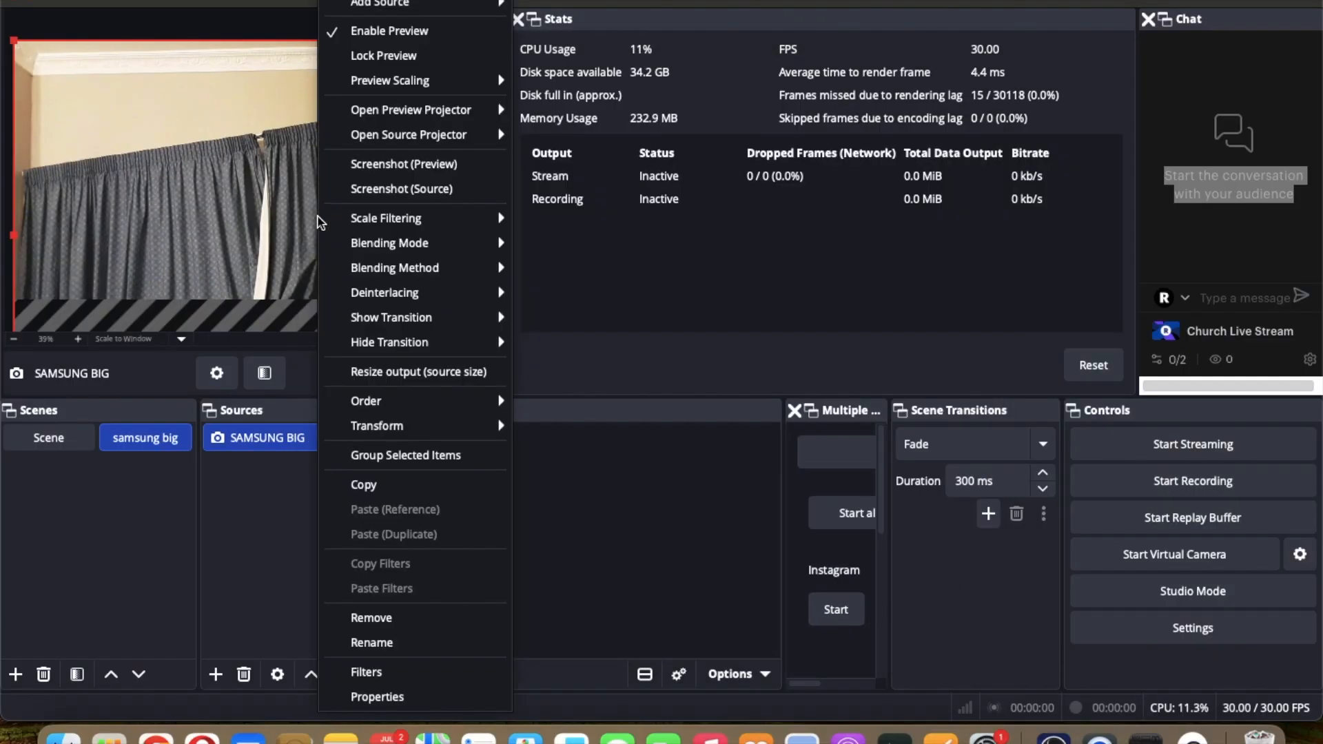
{"action": "mouse_move", "coordinate": [380, 425]}
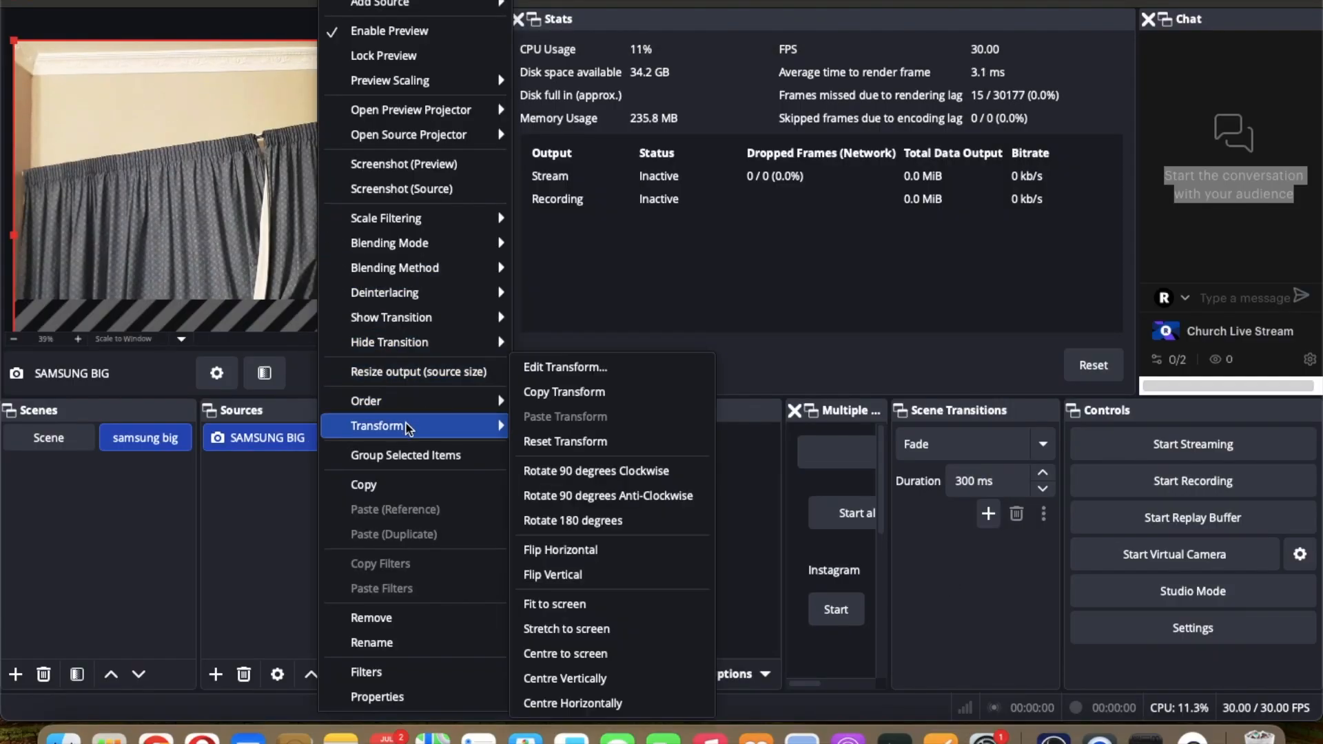
{"action": "left_click", "coordinate": [593, 606]}
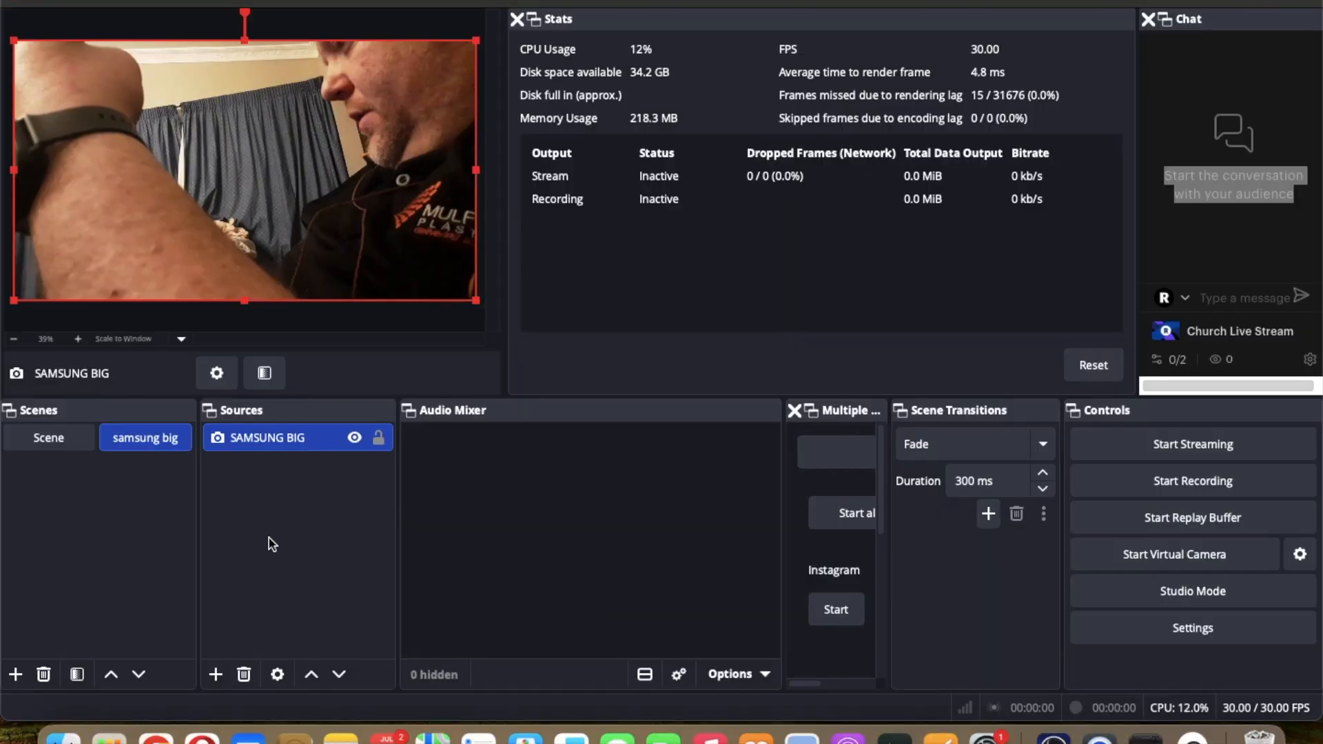
Step: Add a new scene named IPHONE
{"action": "left_click", "coordinate": [15, 675]}
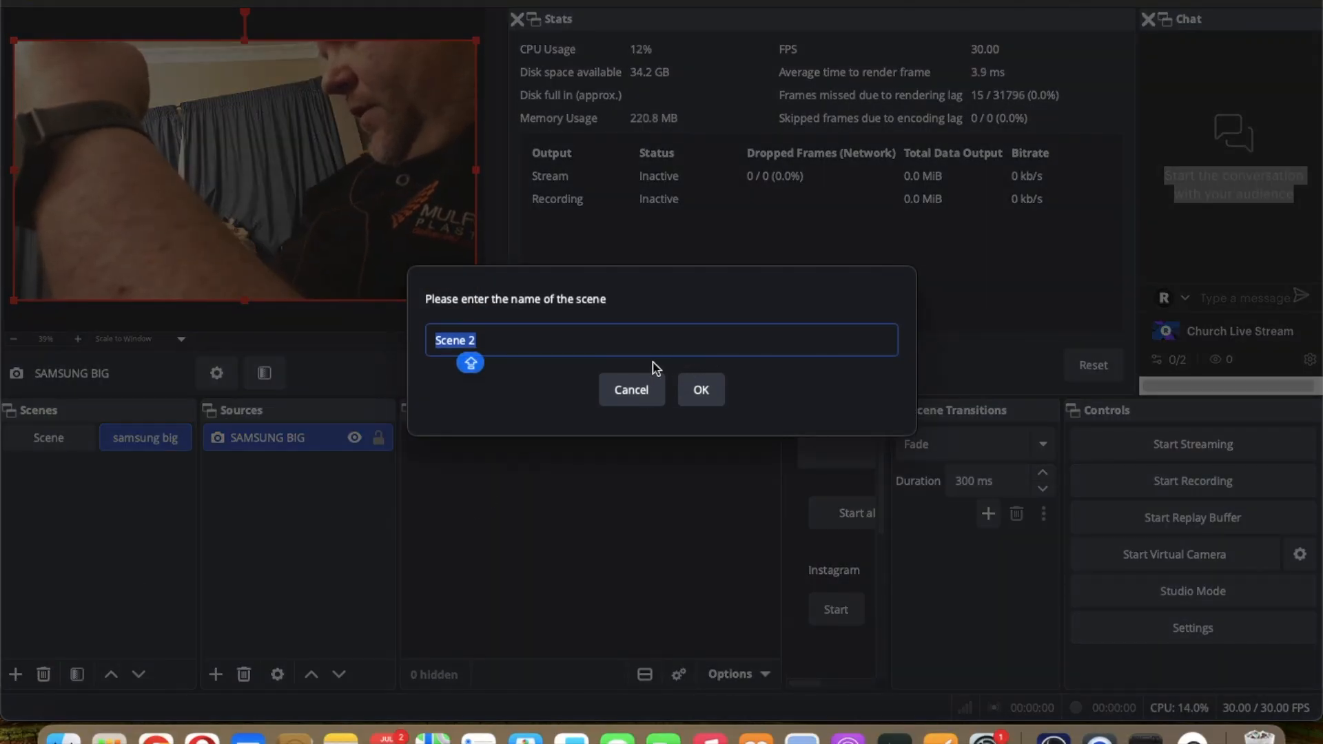
{"action": "key", "text": "BackSpace"}
{"action": "type", "text": "I"}
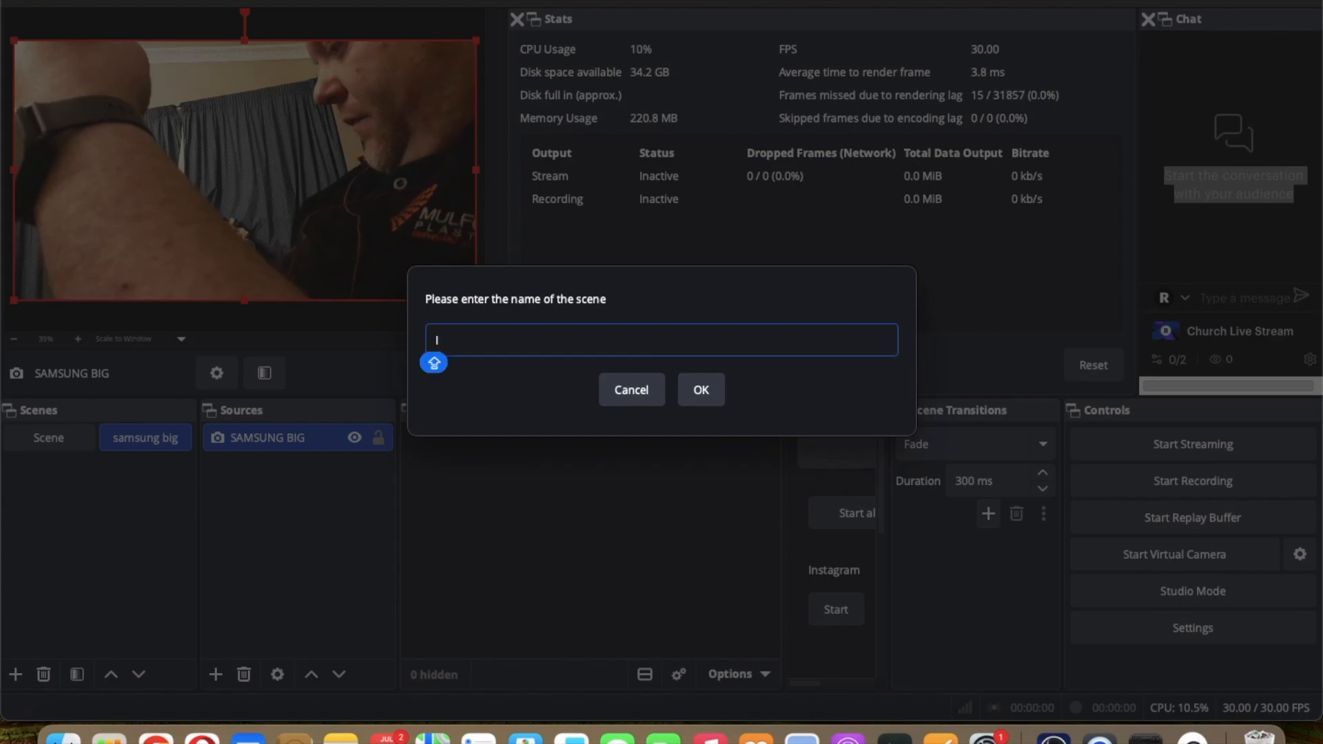
{"action": "type", "text": "PHONE"}
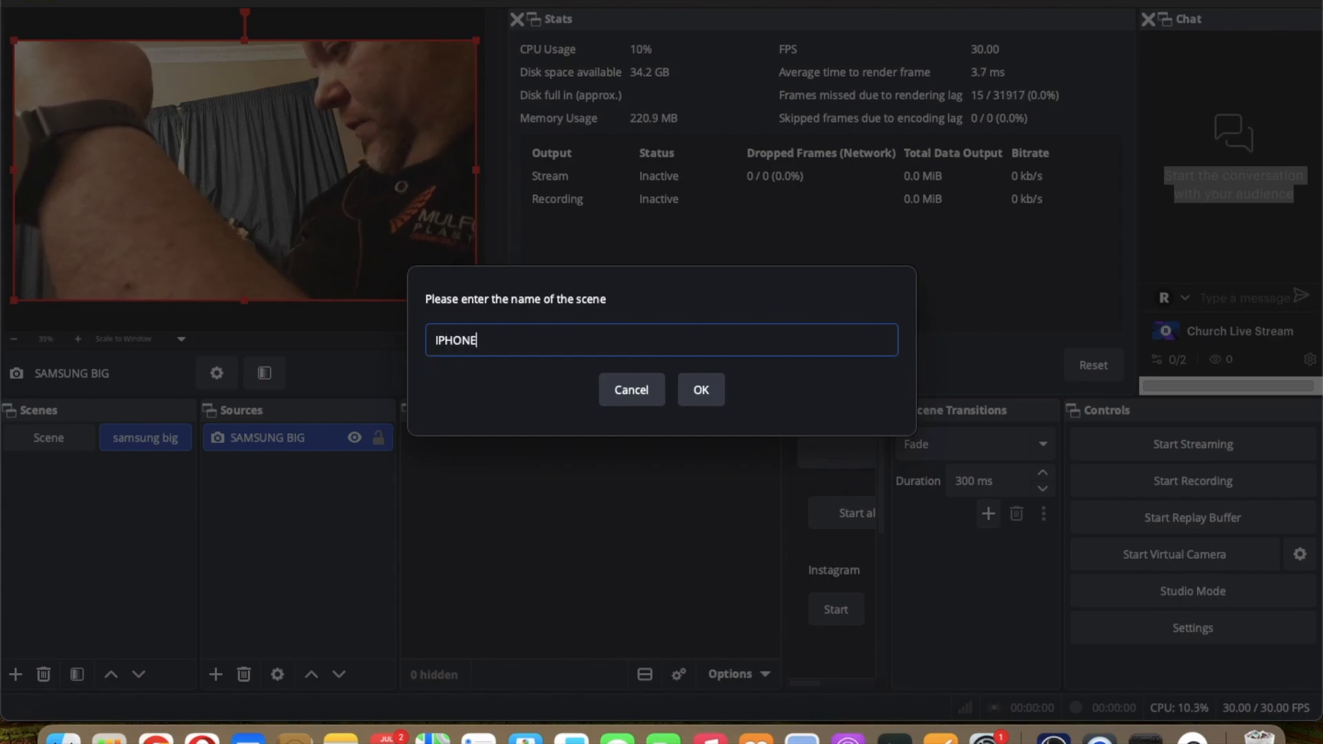
{"action": "left_click", "coordinate": [708, 391]}
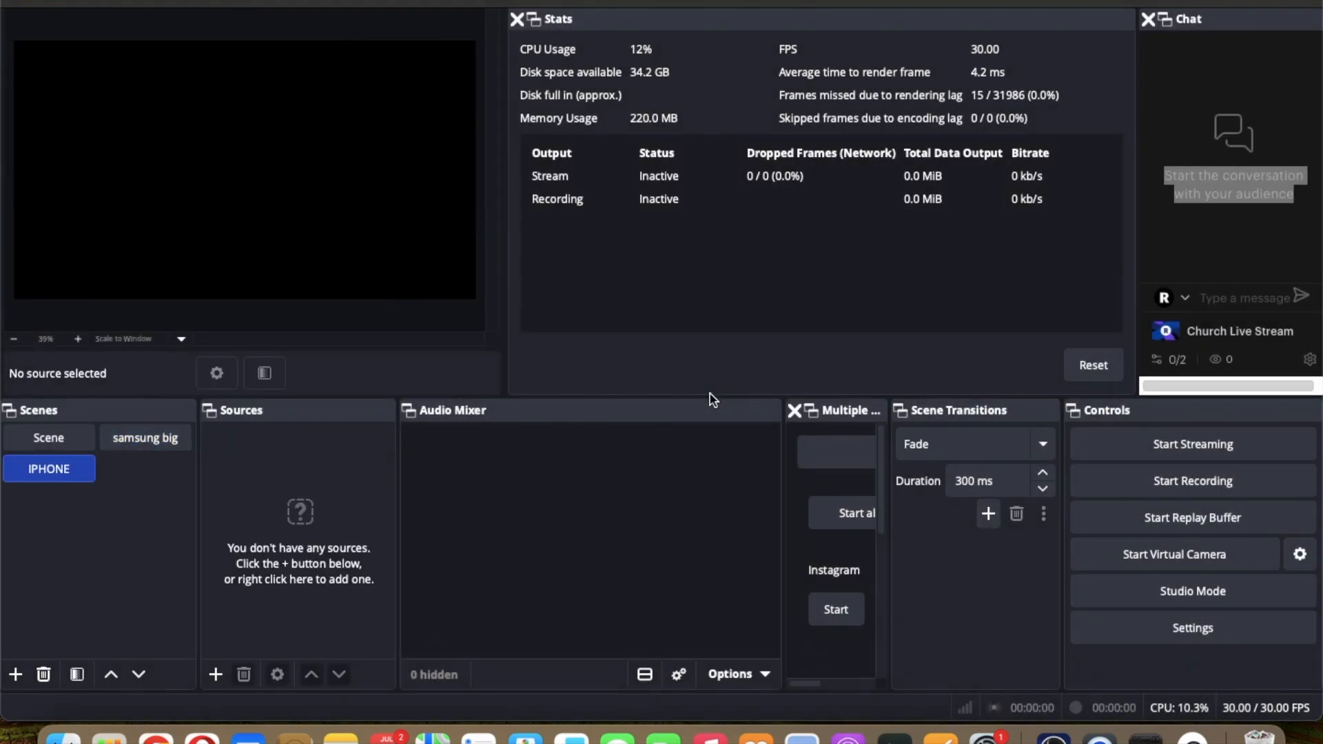
Step: Add a new Video Capture Device source named Iphone to the IPHONE scene
{"action": "left_click", "coordinate": [216, 674]}
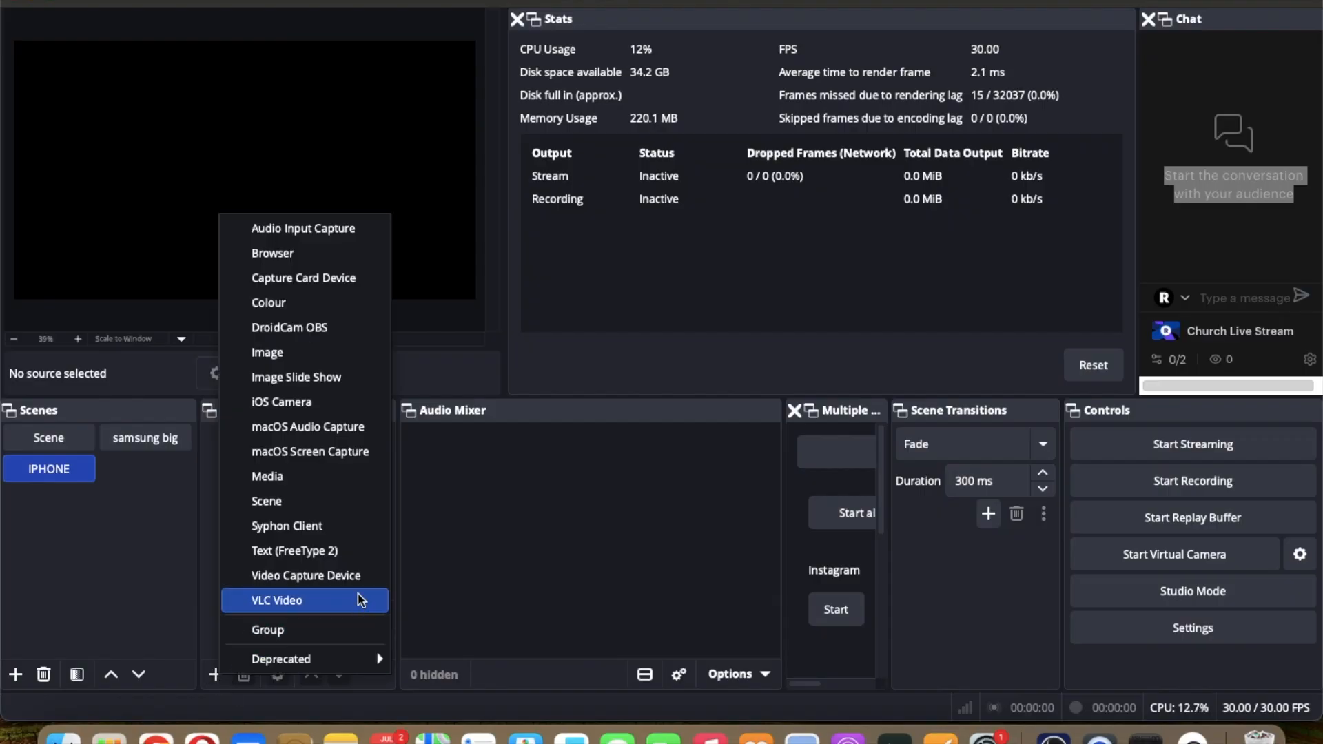
{"action": "left_click", "coordinate": [357, 583]}
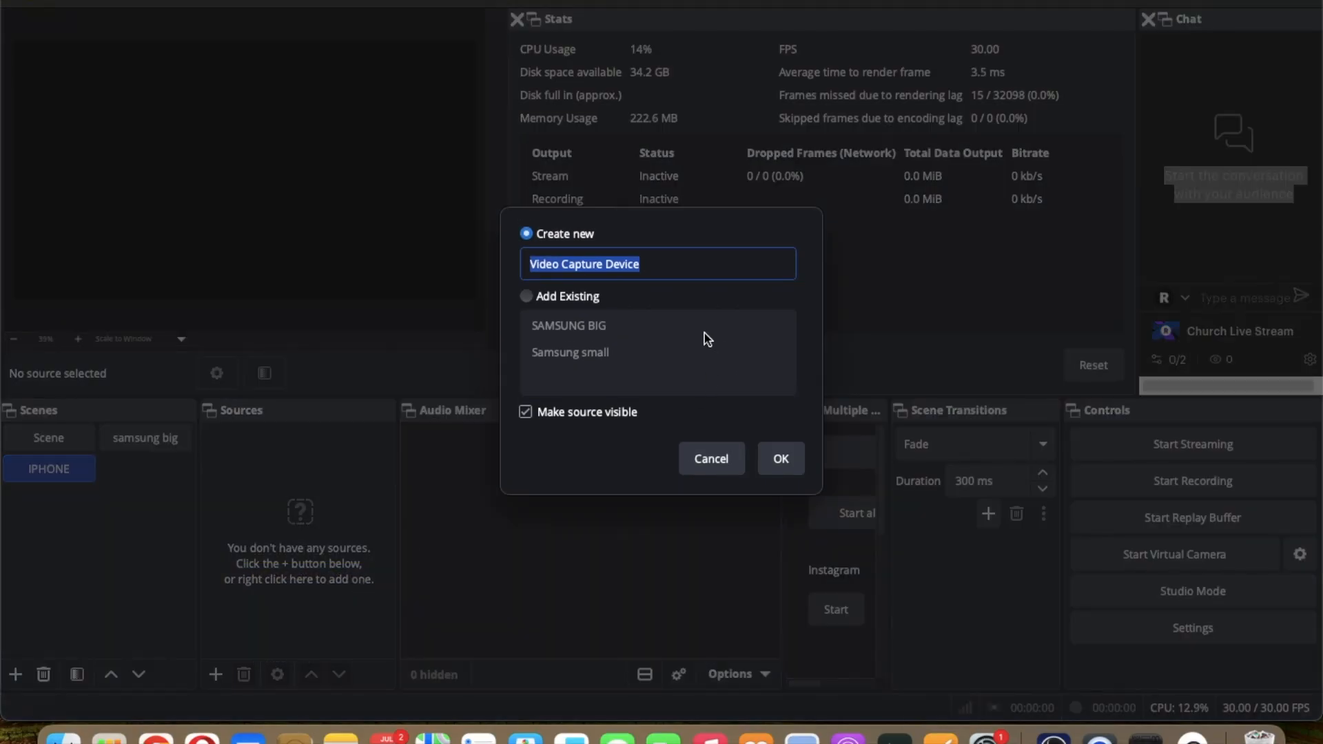
{"action": "type", "text": "IP"}
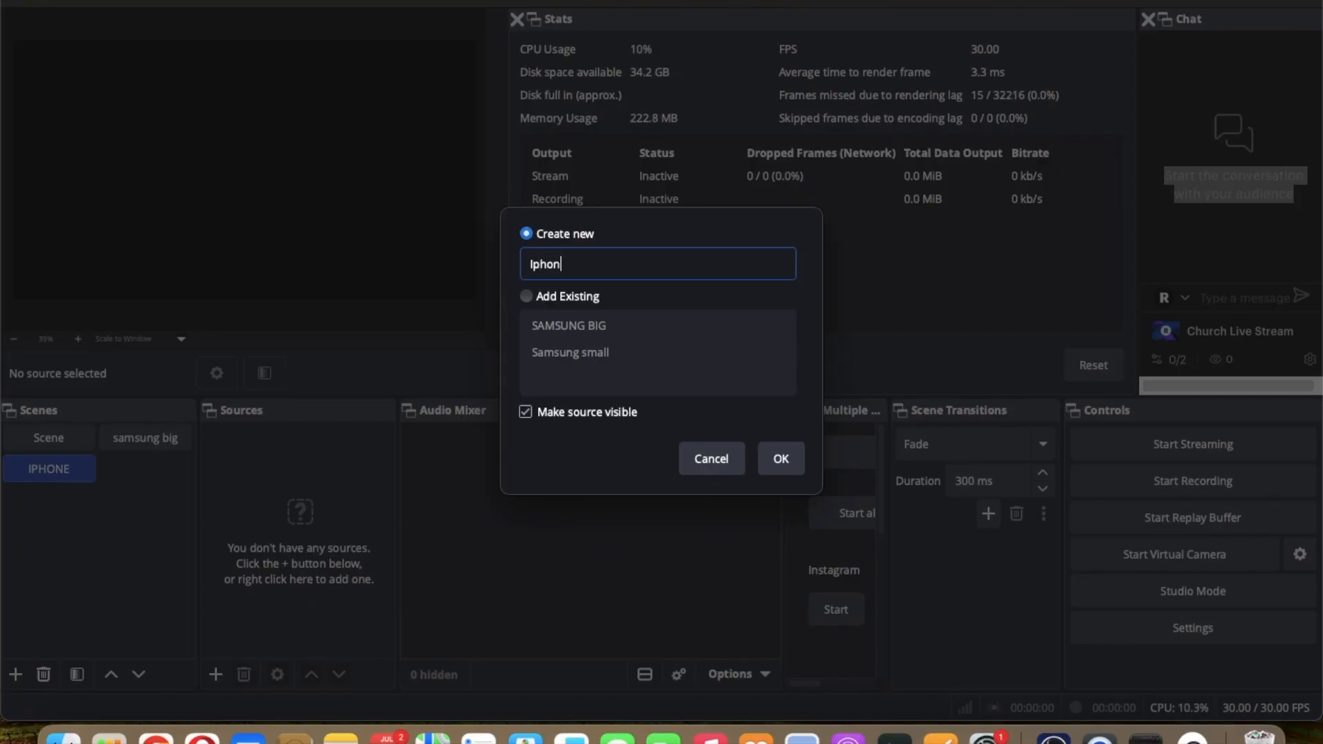
{"action": "left_click", "coordinate": [779, 458]}
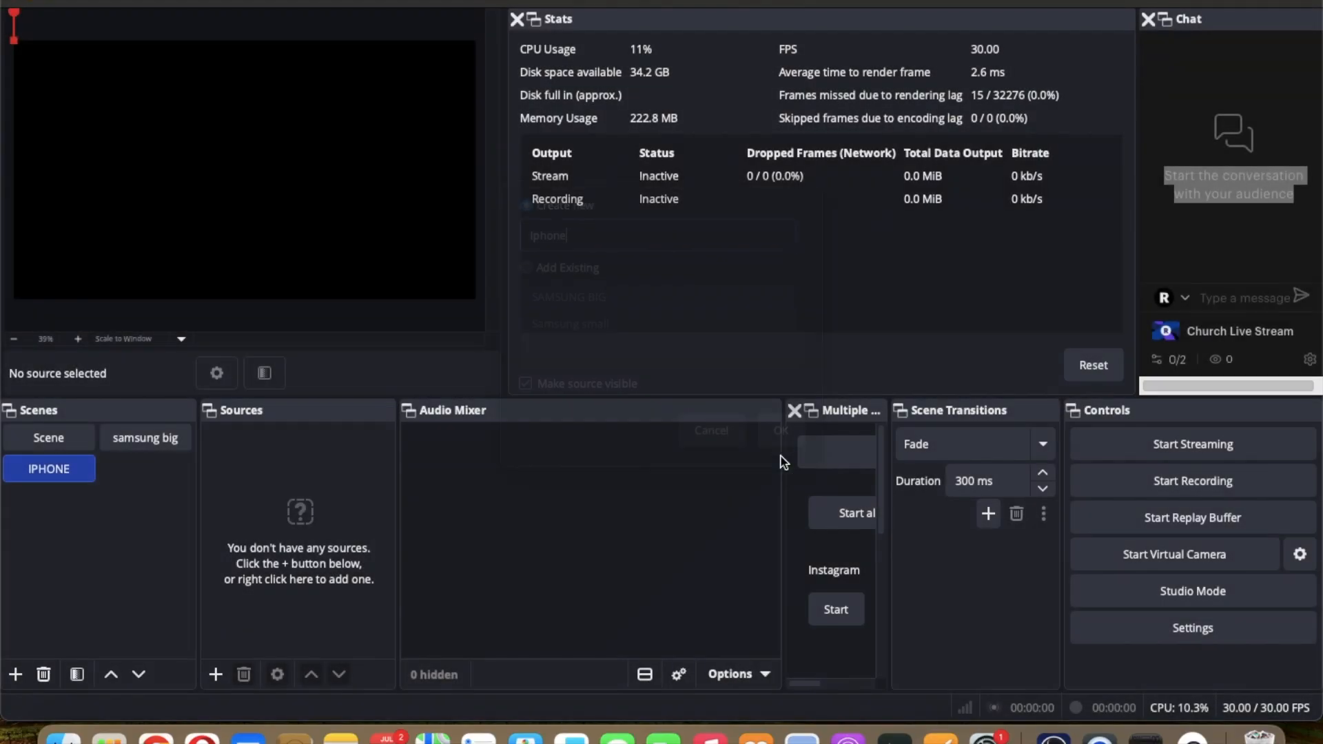
Step: Set the Iphone source's device to Iriun Camera #3 and confirm its properties
{"action": "left_click", "coordinate": [614, 363]}
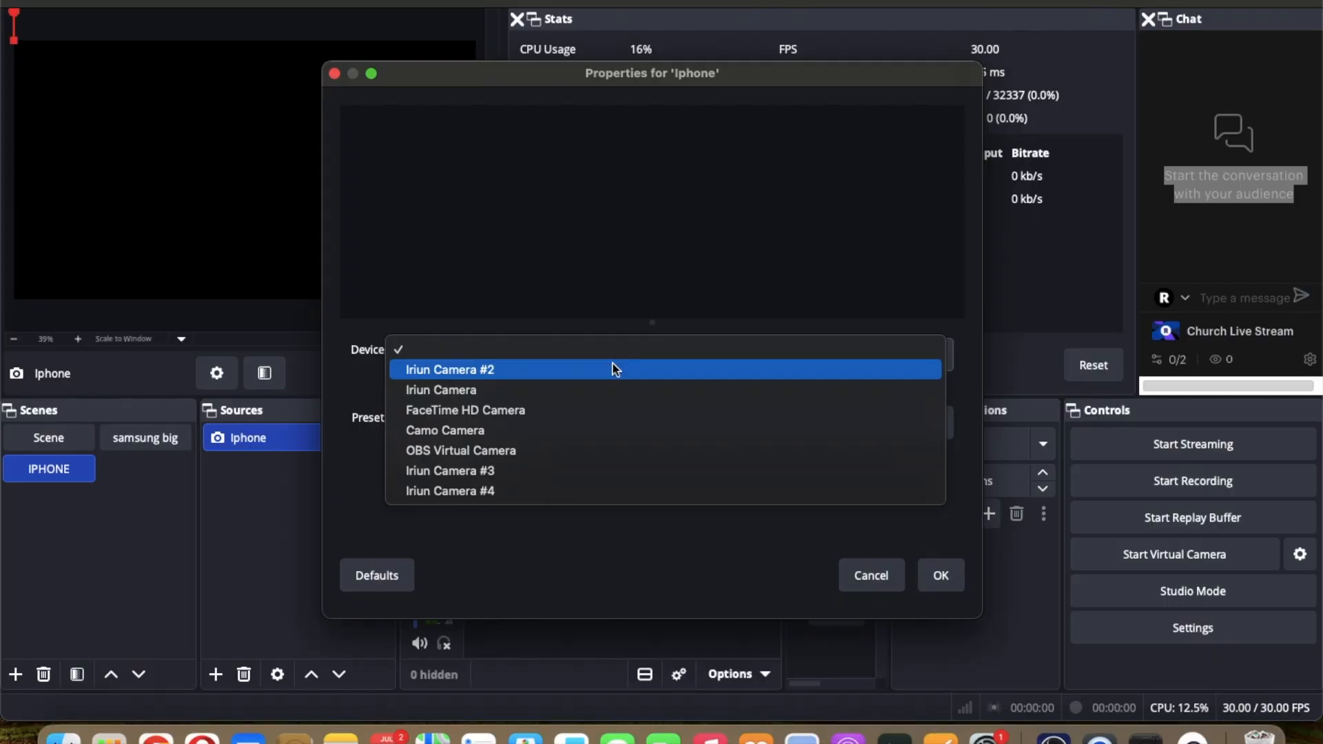
{"action": "left_click", "coordinate": [546, 474]}
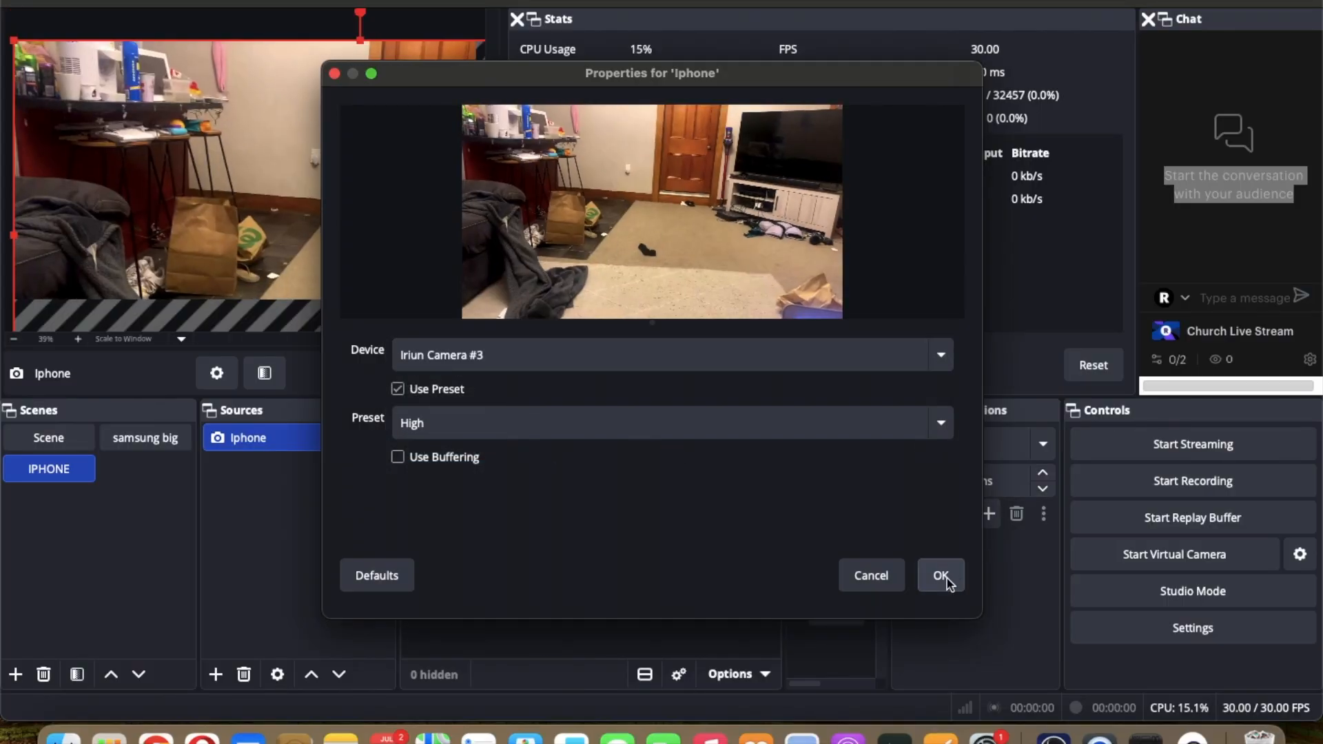
{"action": "left_click", "coordinate": [944, 577]}
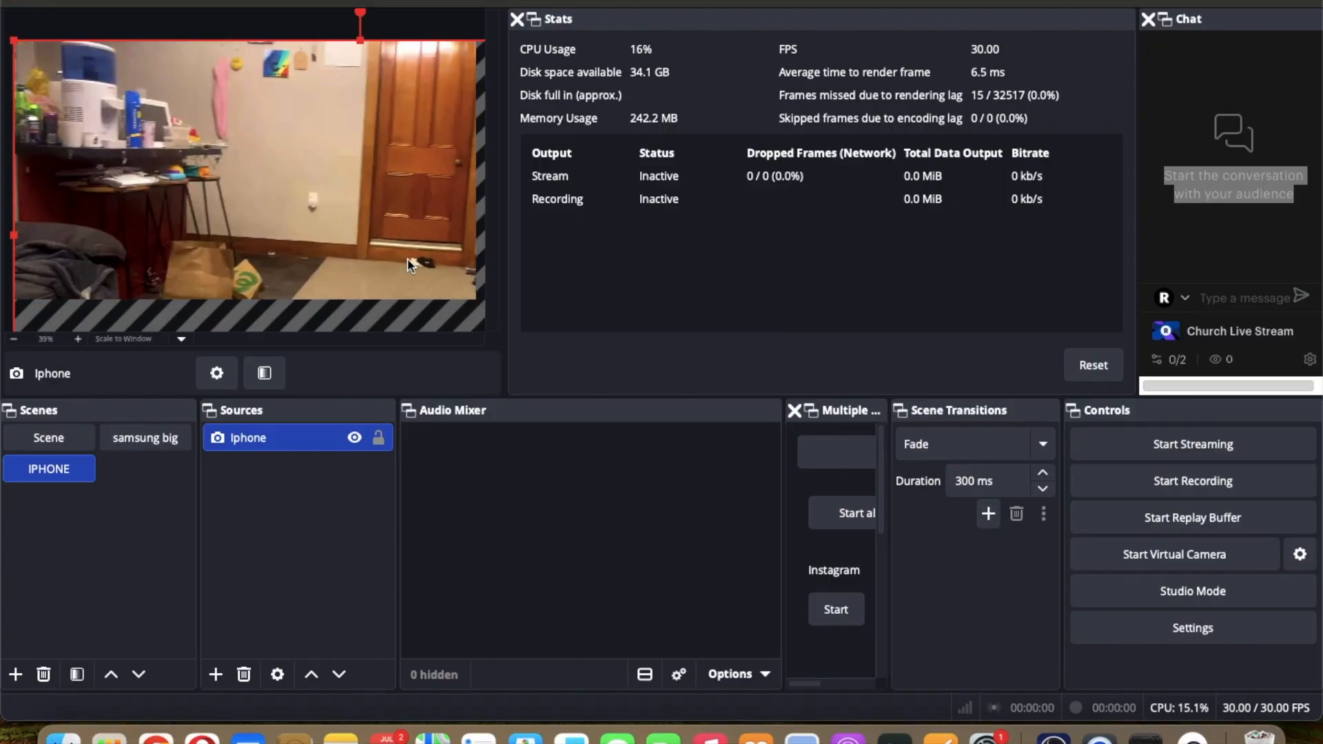
Step: Fit the Iphone source to the screen using its Transform options
{"action": "right_click", "coordinate": [390, 248]}
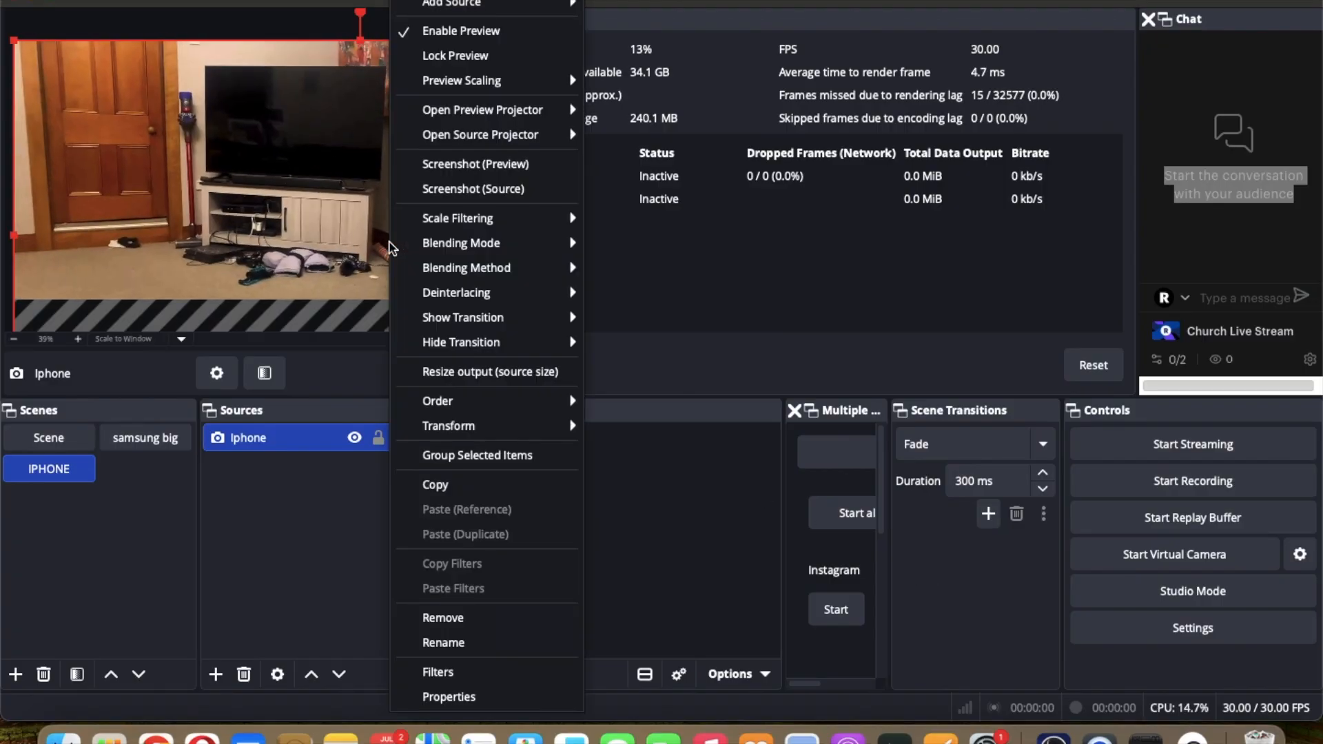
{"action": "mouse_move", "coordinate": [468, 401]}
{"action": "mouse_move", "coordinate": [482, 425]}
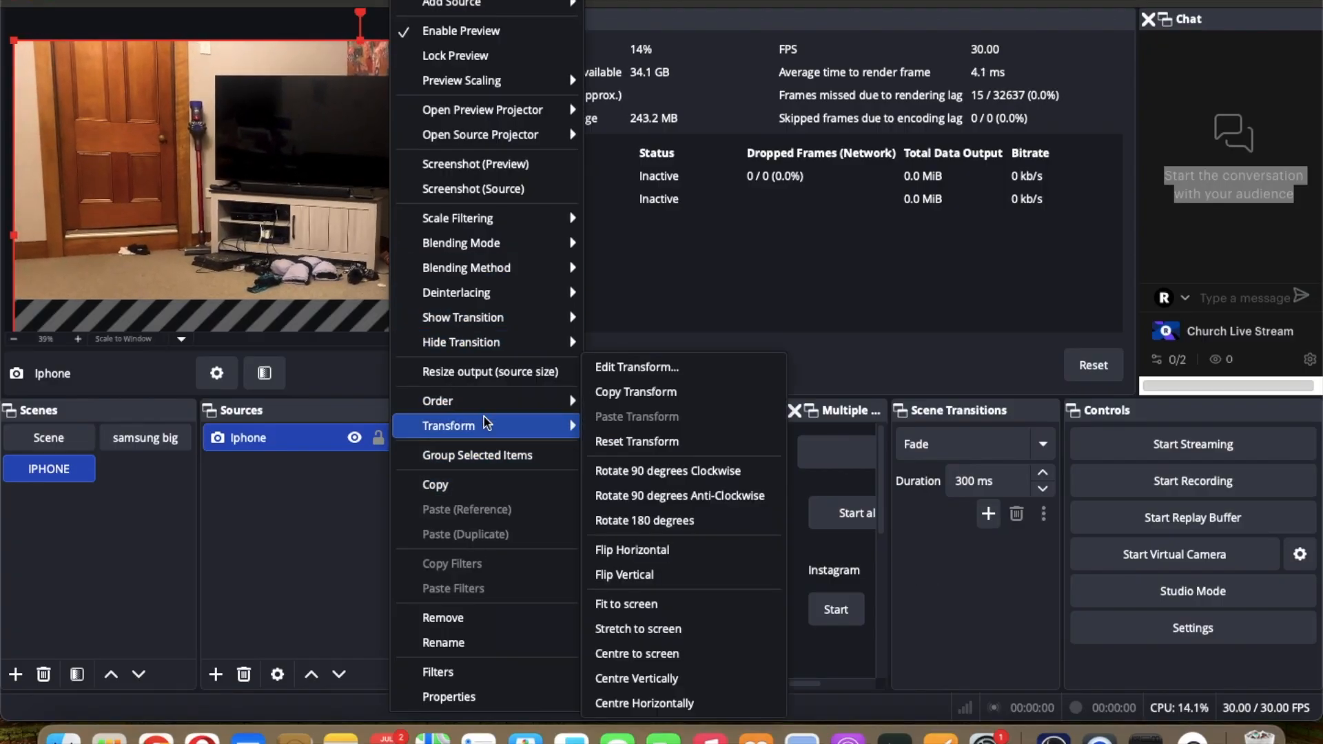
{"action": "left_click", "coordinate": [682, 604]}
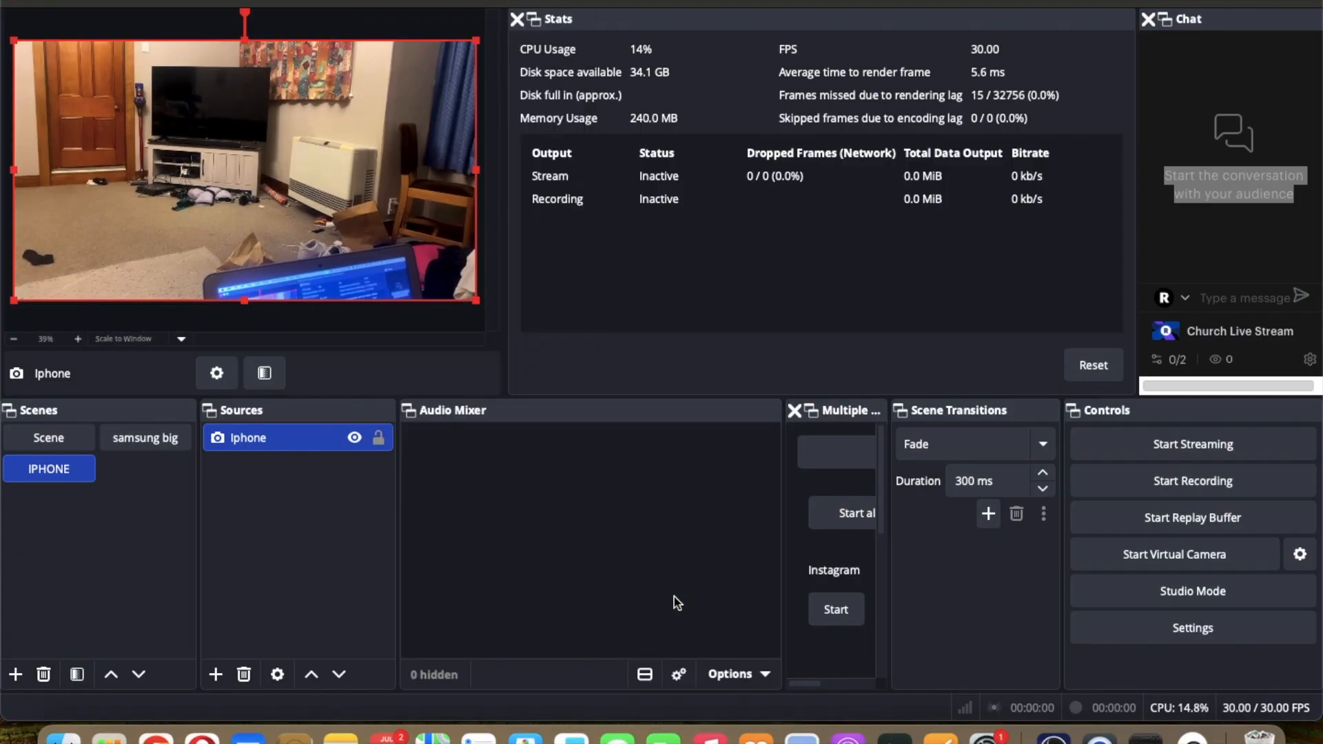
Step: Switch between the Scene, samsung big and IPHONE scenes to check each camera feed
{"action": "left_click", "coordinate": [58, 439]}
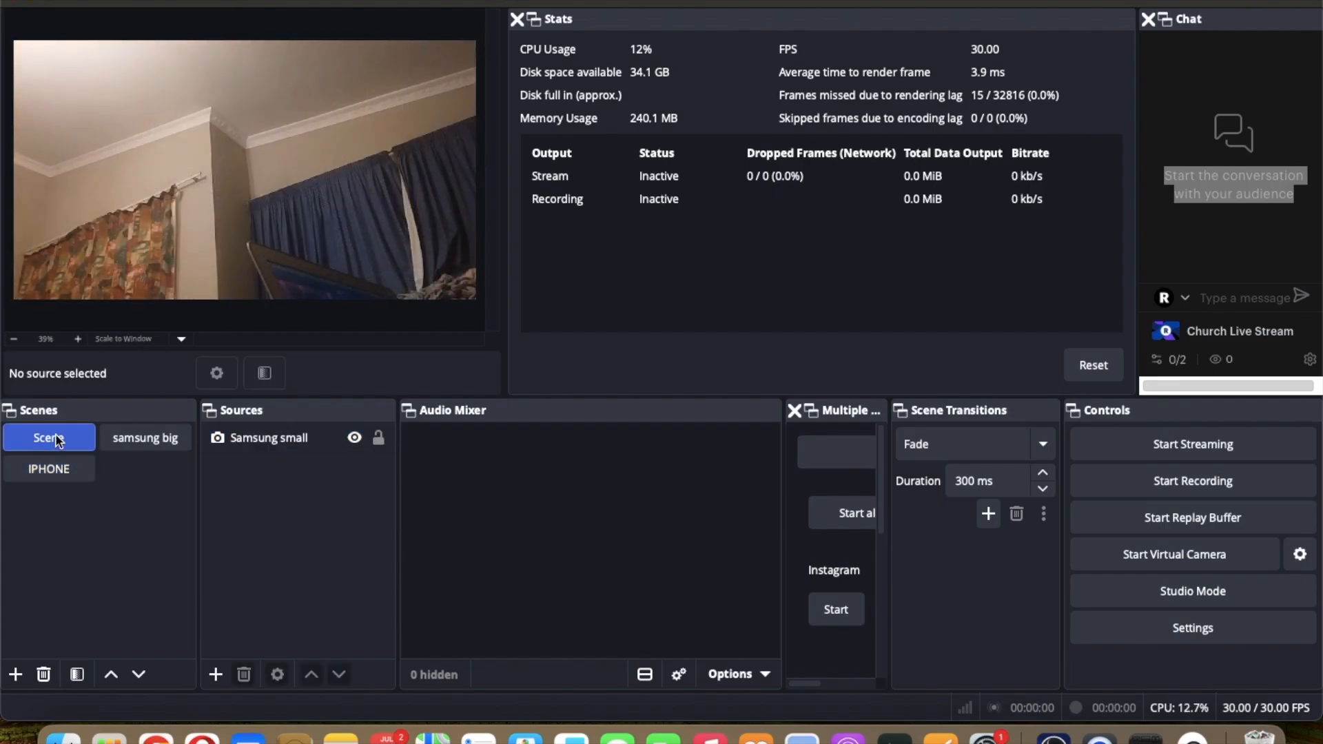
{"action": "left_click", "coordinate": [146, 443]}
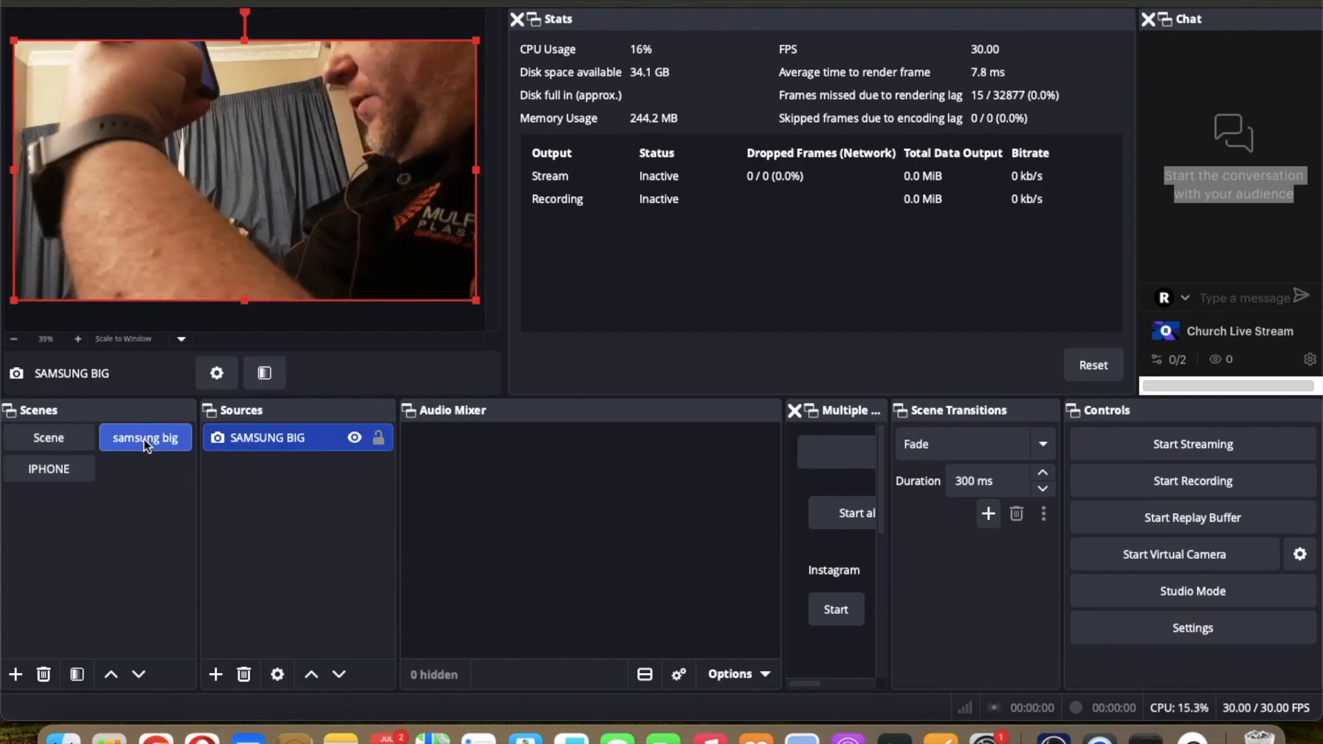
{"action": "left_click", "coordinate": [55, 469]}
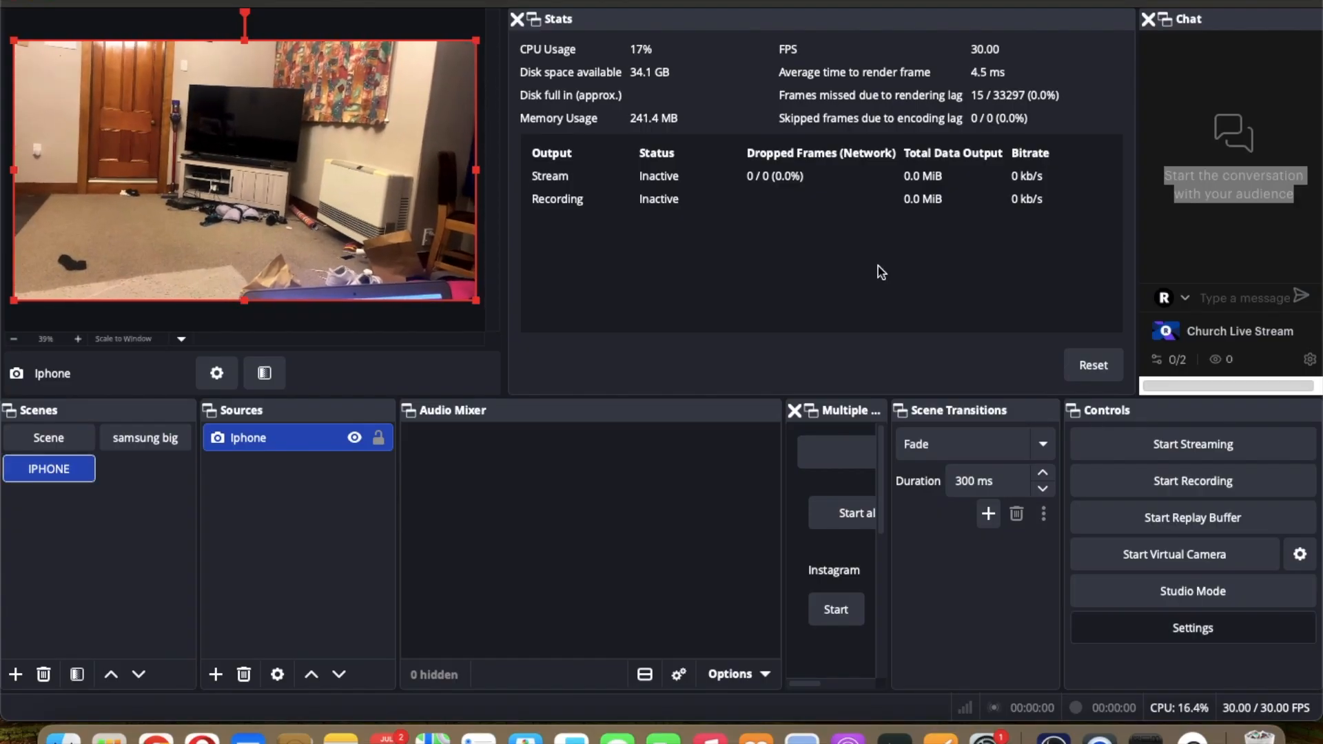
Step: Set the global Mic/Auxiliary Audio device to Built-in Microphone in the audio settings and confirm
{"action": "key", "text": "super+comma"}
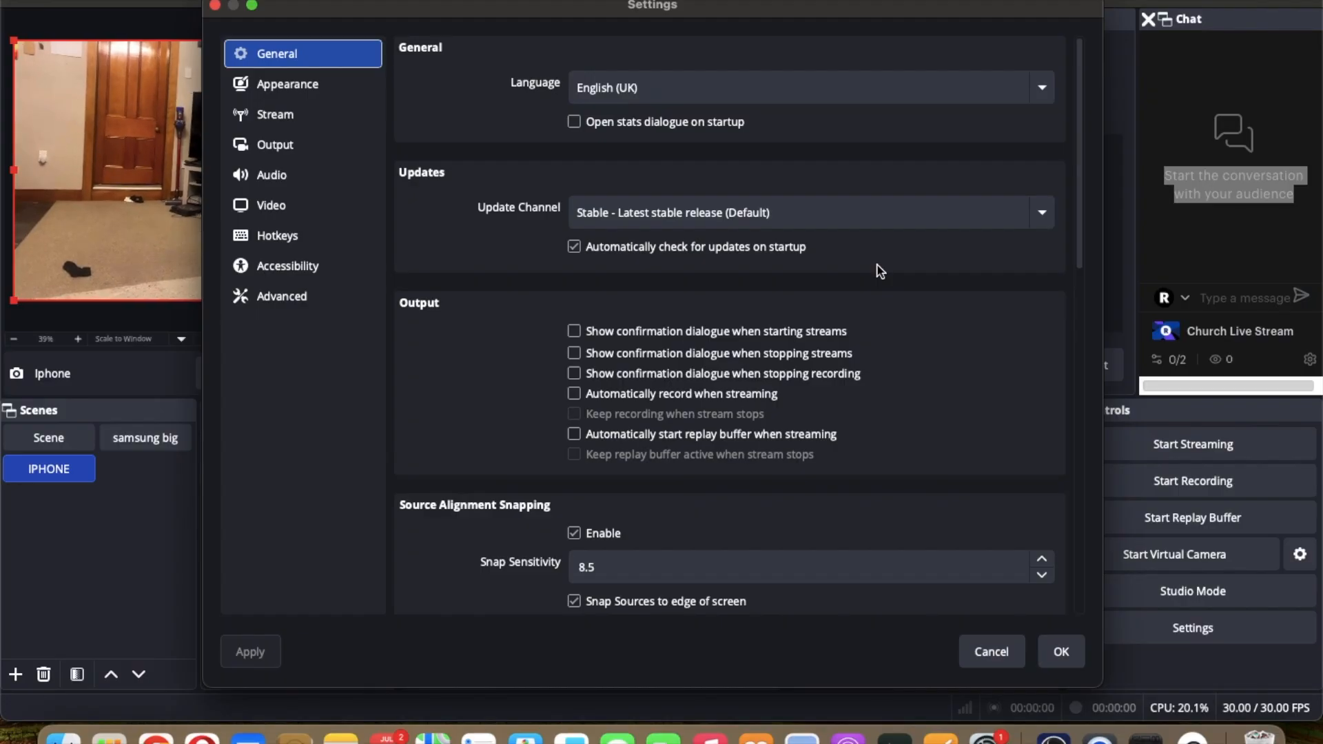
{"action": "left_click", "coordinate": [318, 175]}
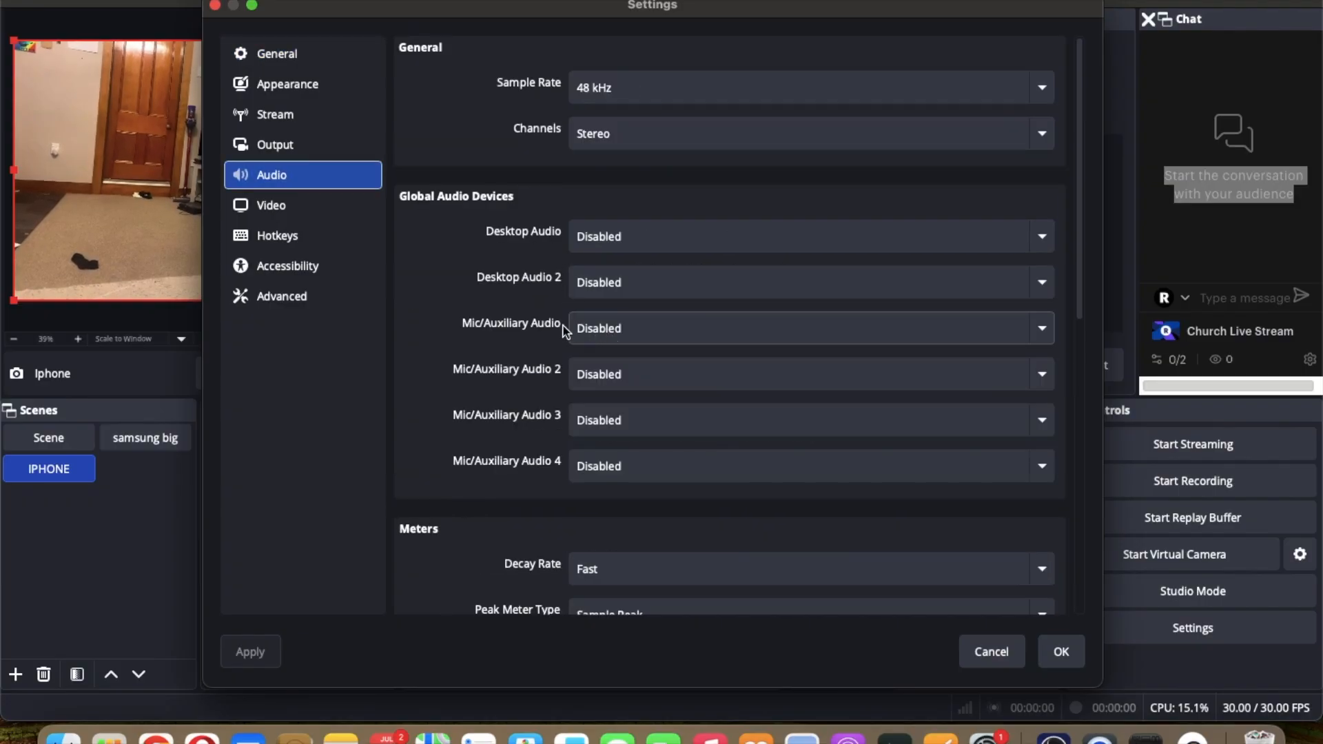
{"action": "left_click", "coordinate": [630, 328]}
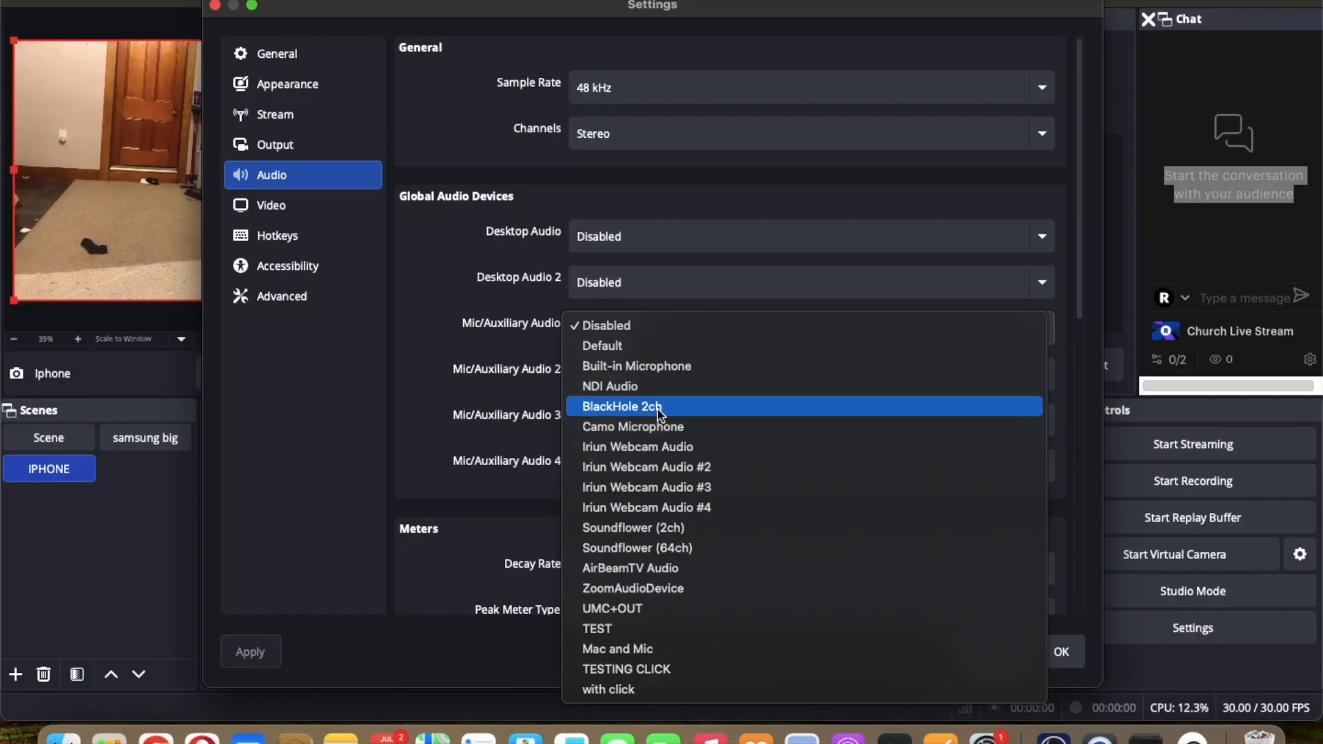
{"action": "left_click", "coordinate": [633, 371]}
{"action": "key", "text": "Return"}
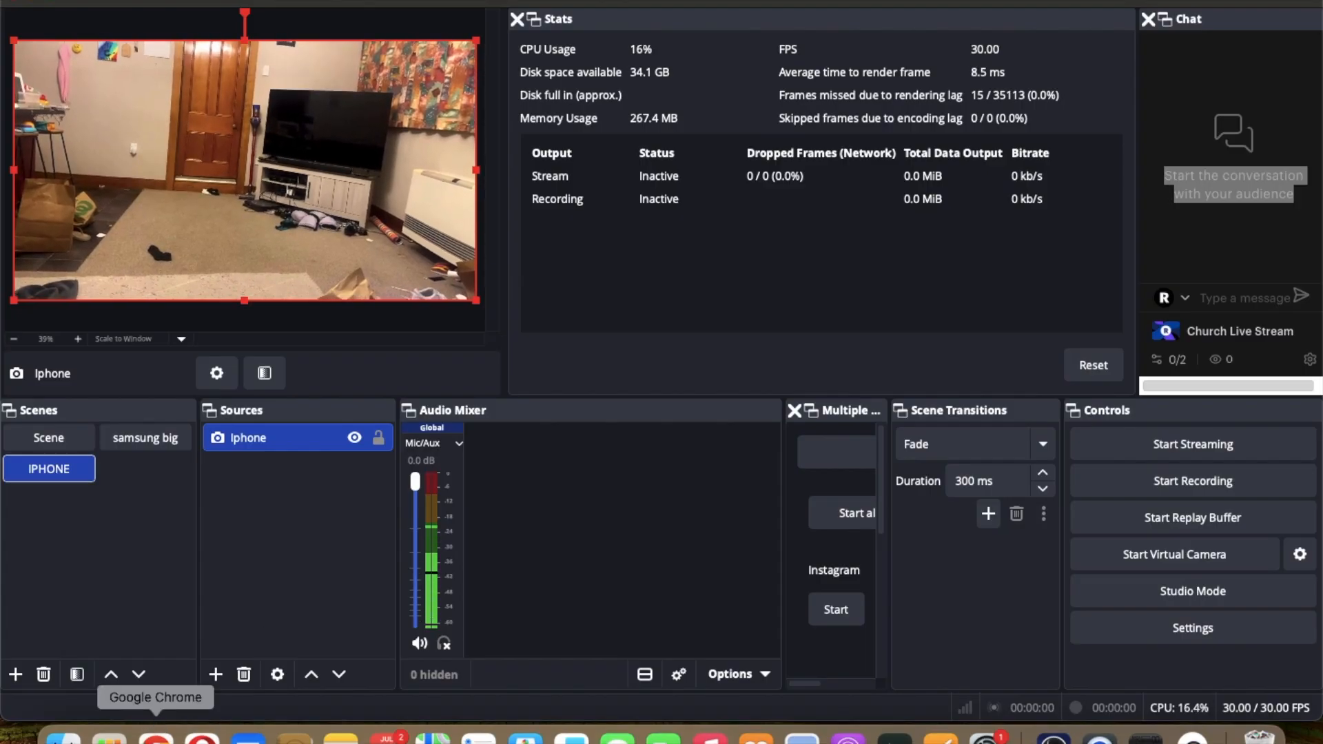
Step: Open the Advanced Scene Switcher plugin page on obsproject.com in a new browser tab
{"action": "left_click", "coordinate": [155, 736]}
{"action": "key", "text": "super+t"}
{"action": "type", "text": "adava==="}
{"action": "key", "text": "BackSpace"}
{"action": "key", "text": "BackSpace"}
{"action": "key", "text": "BackSpace"}
{"action": "key", "text": "BackSpace"}
{"action": "key", "text": "BackSpace"}
{"action": "key", "text": "BackSpace"}
{"action": "key", "text": "BackSpace"}
{"action": "key", "text": "BackSpace"}
{"action": "type", "text": "o"}
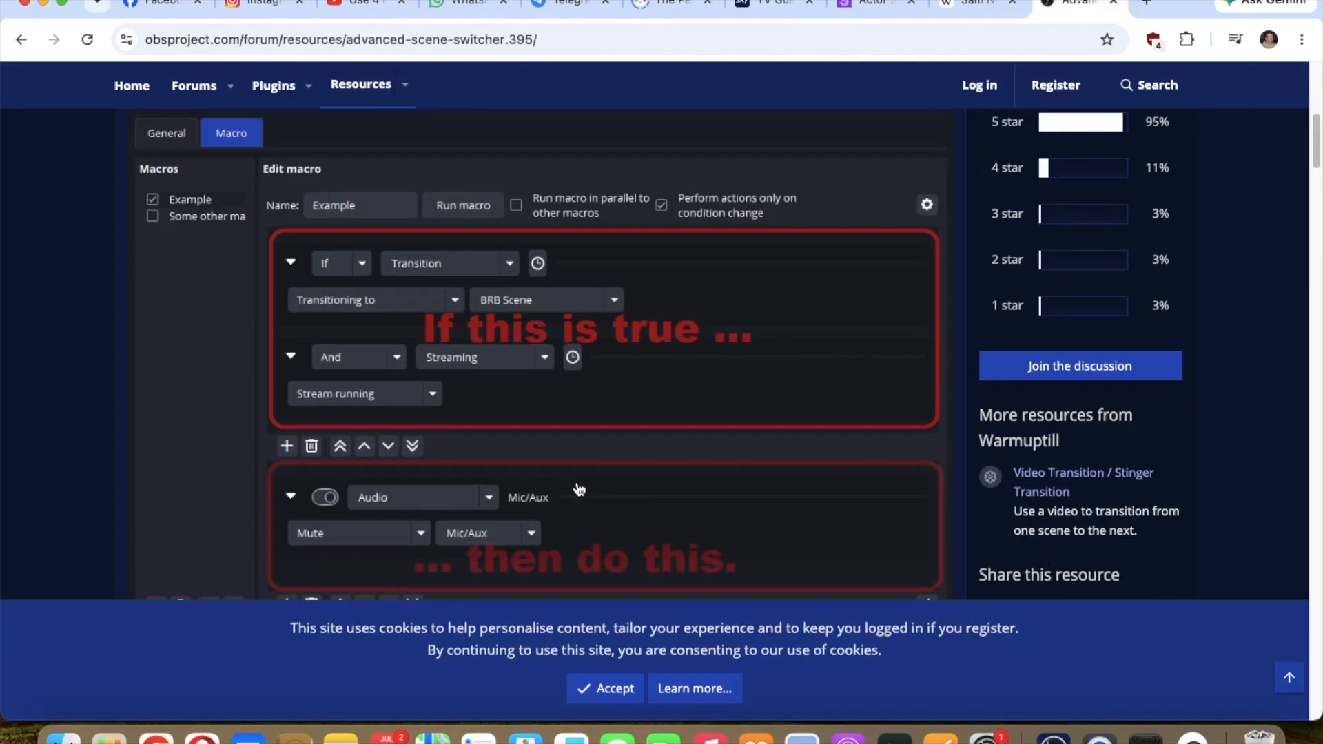
Step: Go to the plugin's download page for Advanced Scene Switcher 1.35.1
{"action": "scroll", "coordinate": [579, 487], "scroll_direction": "down", "scroll_amount": 5}
{"action": "scroll", "coordinate": [338, 327], "scroll_direction": "up", "scroll_amount": 10}
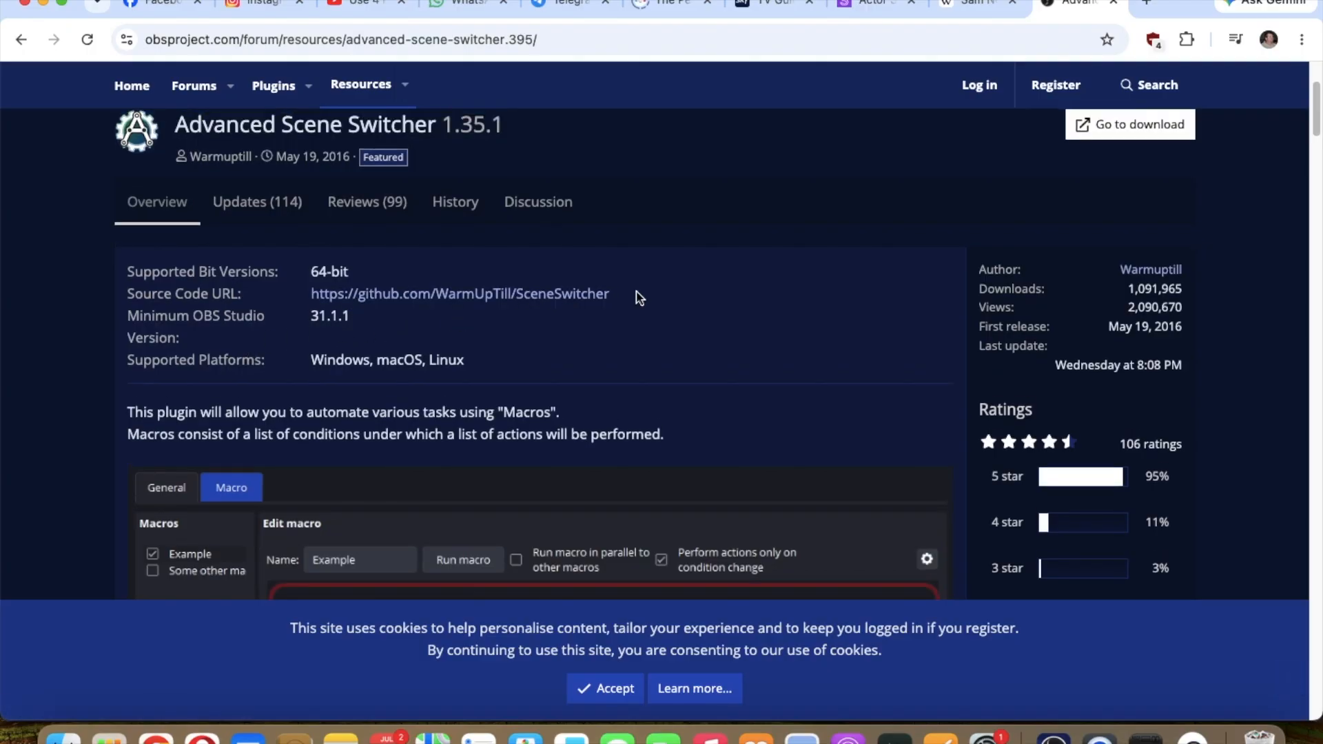
{"action": "scroll", "coordinate": [478, 304], "scroll_direction": "up", "scroll_amount": 1}
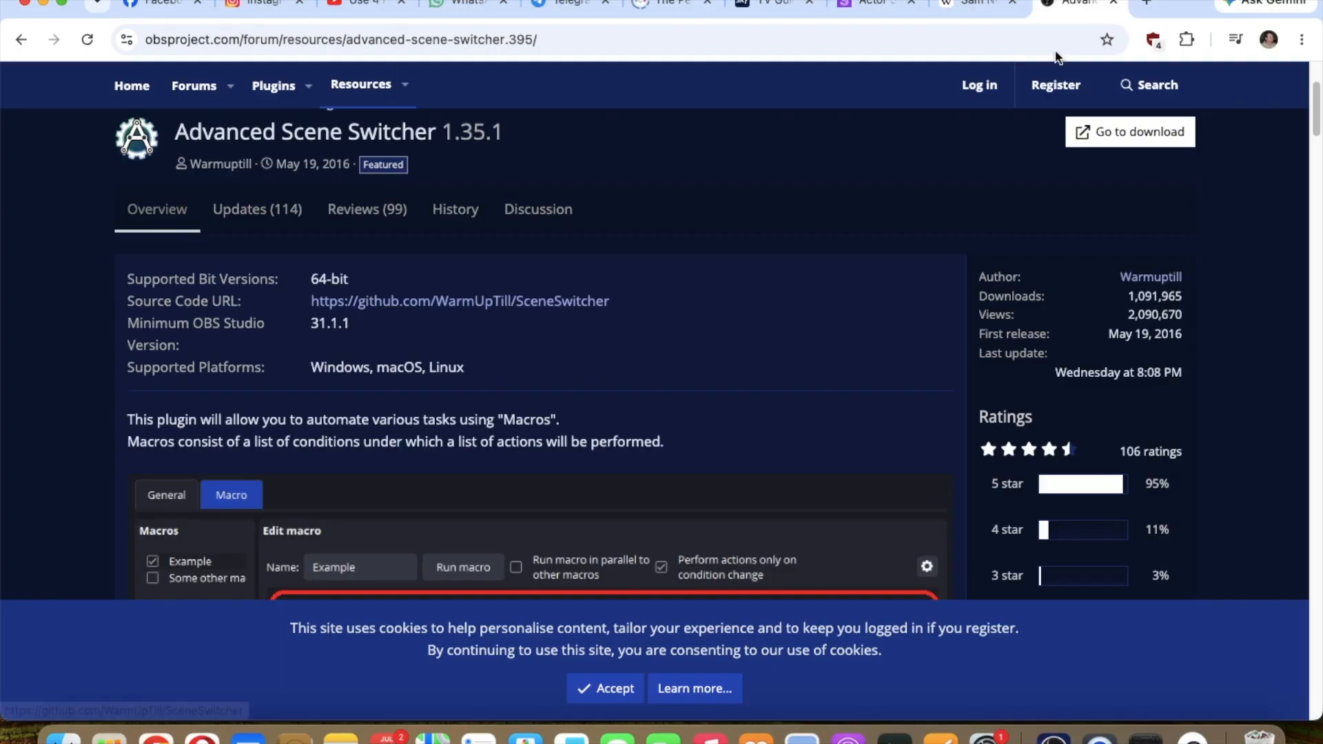
{"action": "left_click", "coordinate": [1124, 134]}
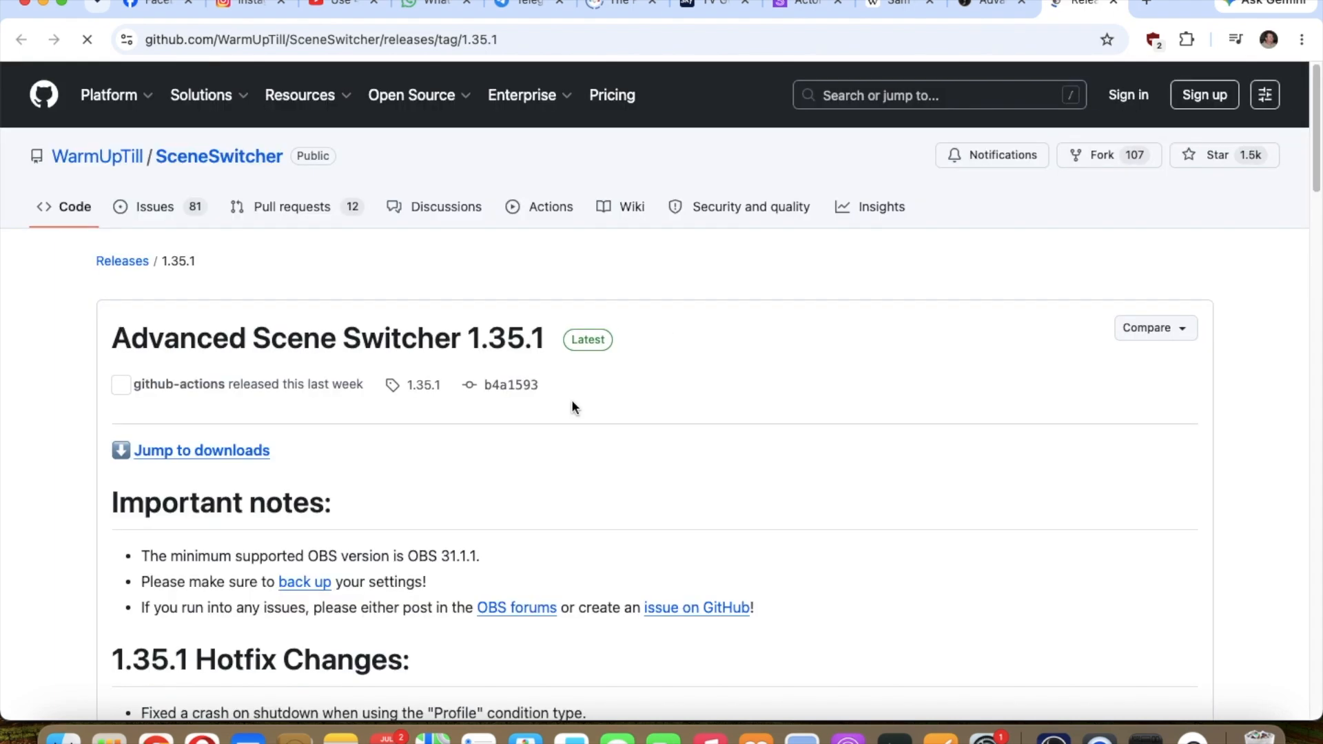
Step: Jump to the release's downloads and review the Assets list for the macOS installer, then close the tab
{"action": "scroll", "coordinate": [572, 407], "scroll_direction": "down", "scroll_amount": 5}
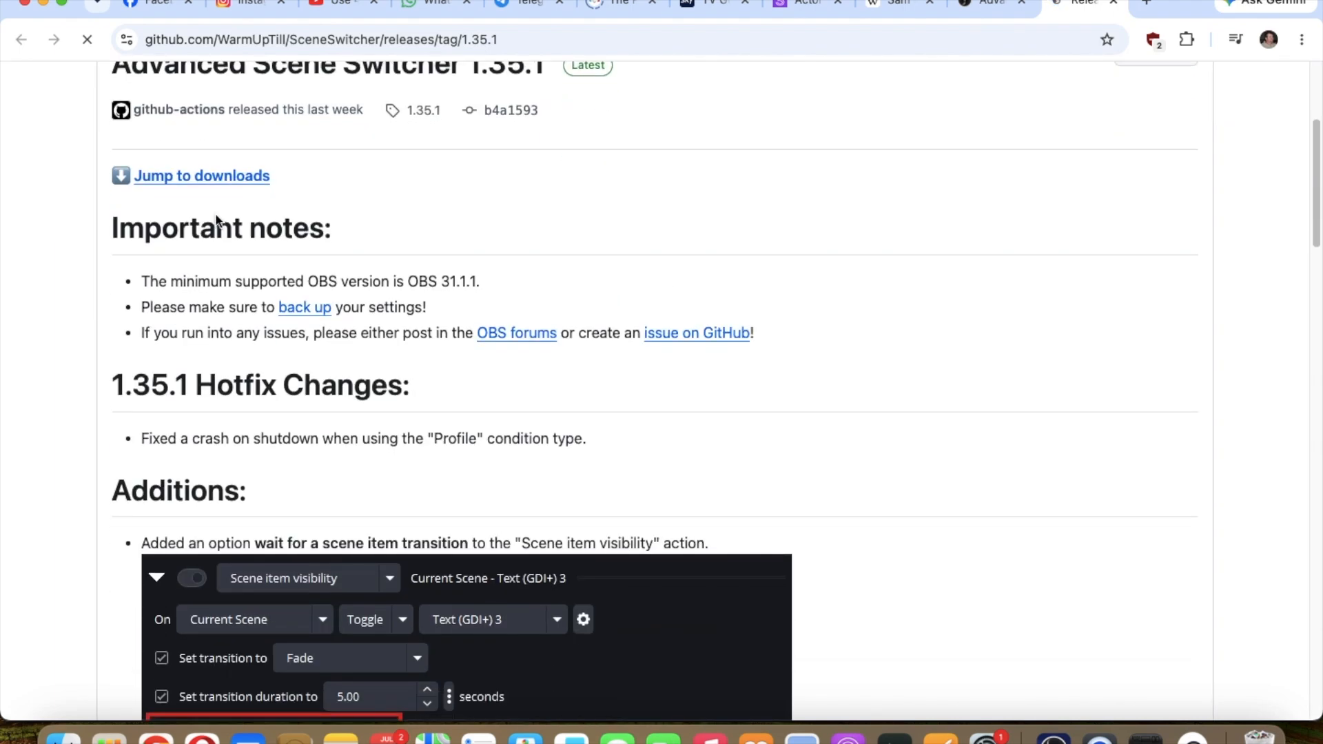
{"action": "left_click", "coordinate": [190, 181]}
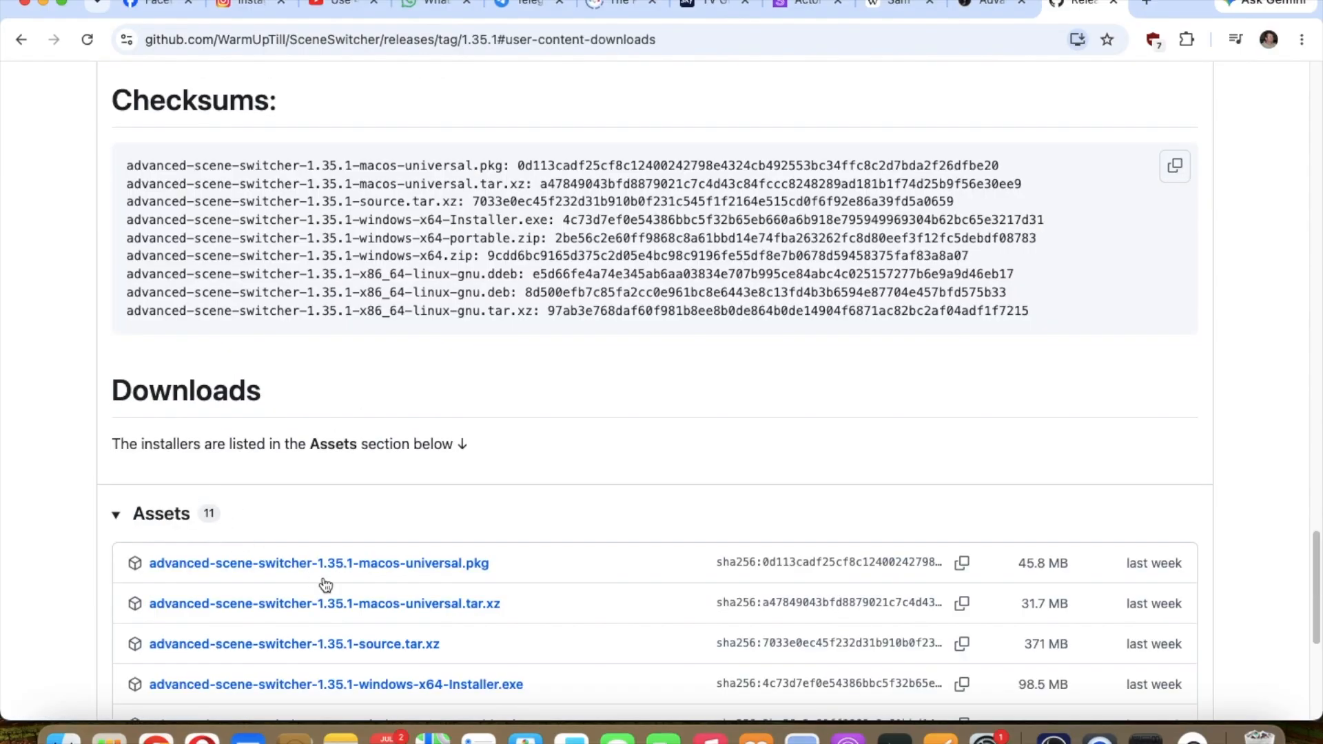
{"action": "scroll", "coordinate": [317, 579], "scroll_direction": "down", "scroll_amount": 5}
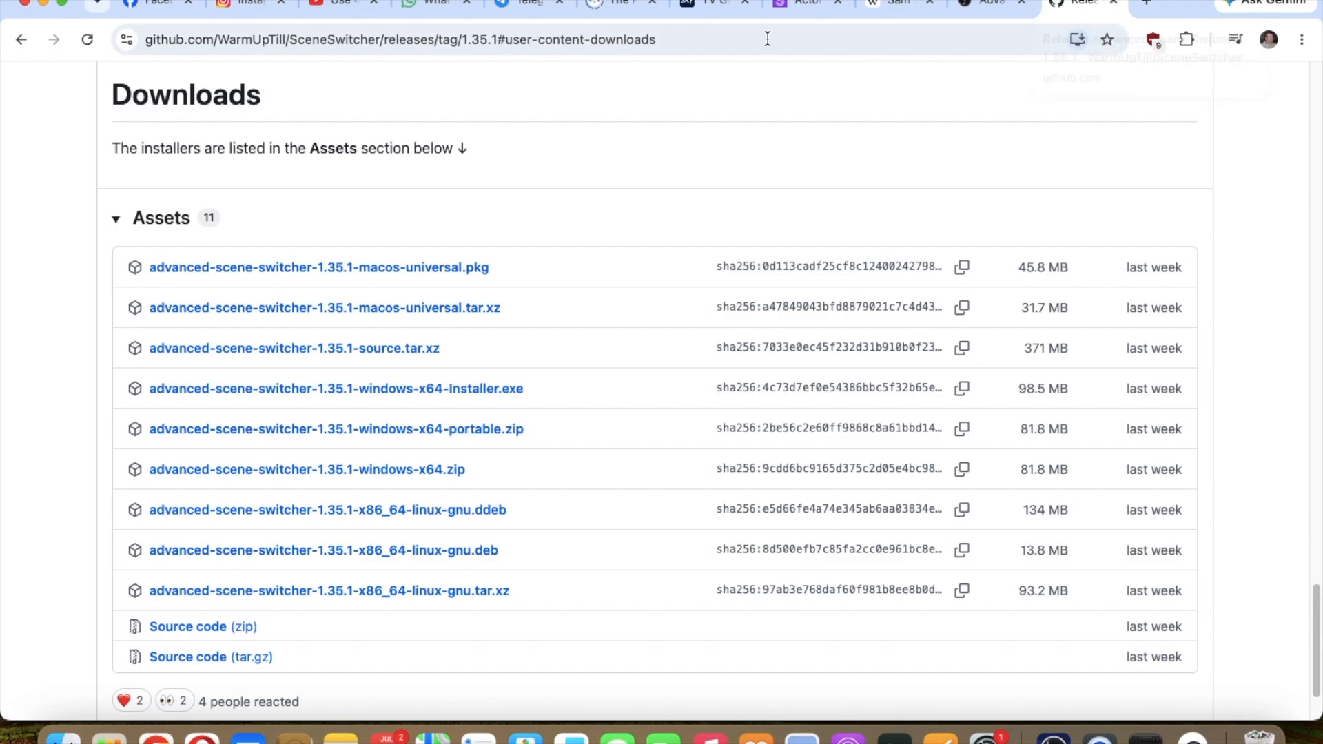
{"action": "left_click", "coordinate": [1116, 3]}
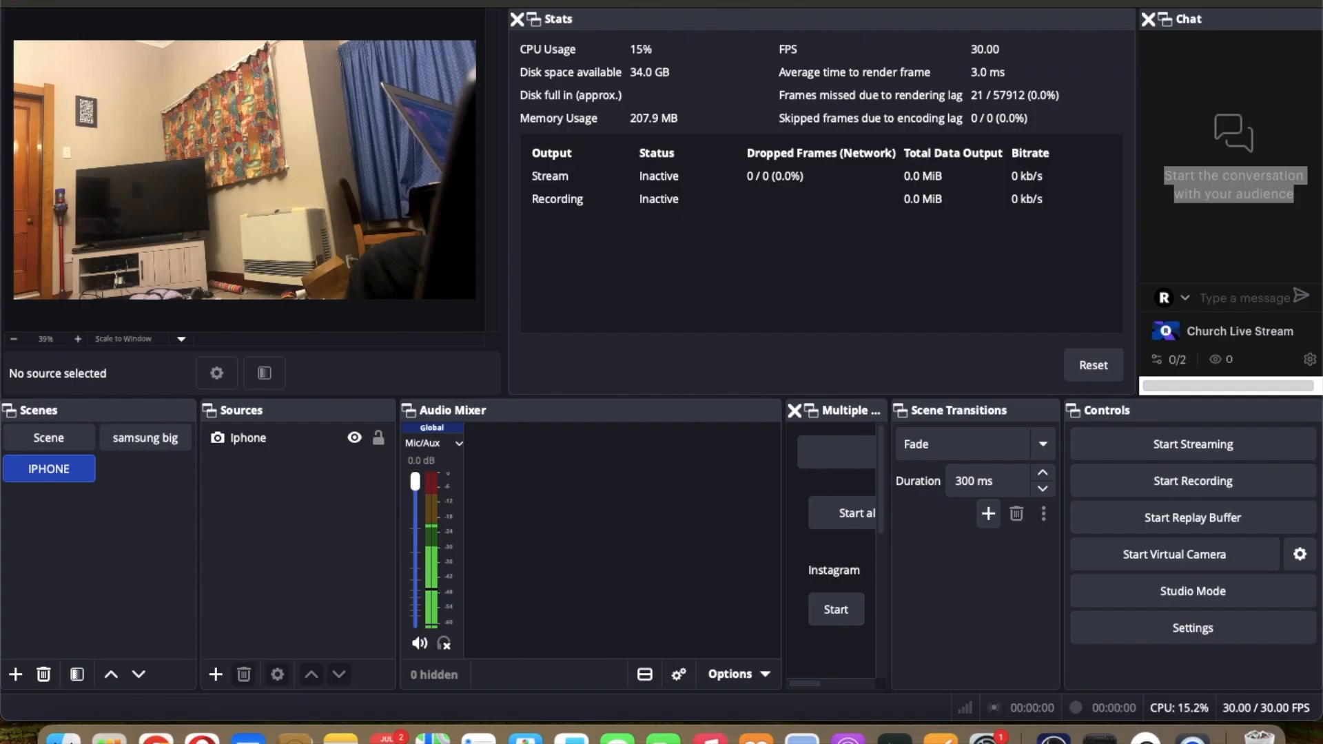
Step: Open the Advanced Scene Switcher window and view its General settings
{"action": "left_click", "coordinate": [450, 2]}
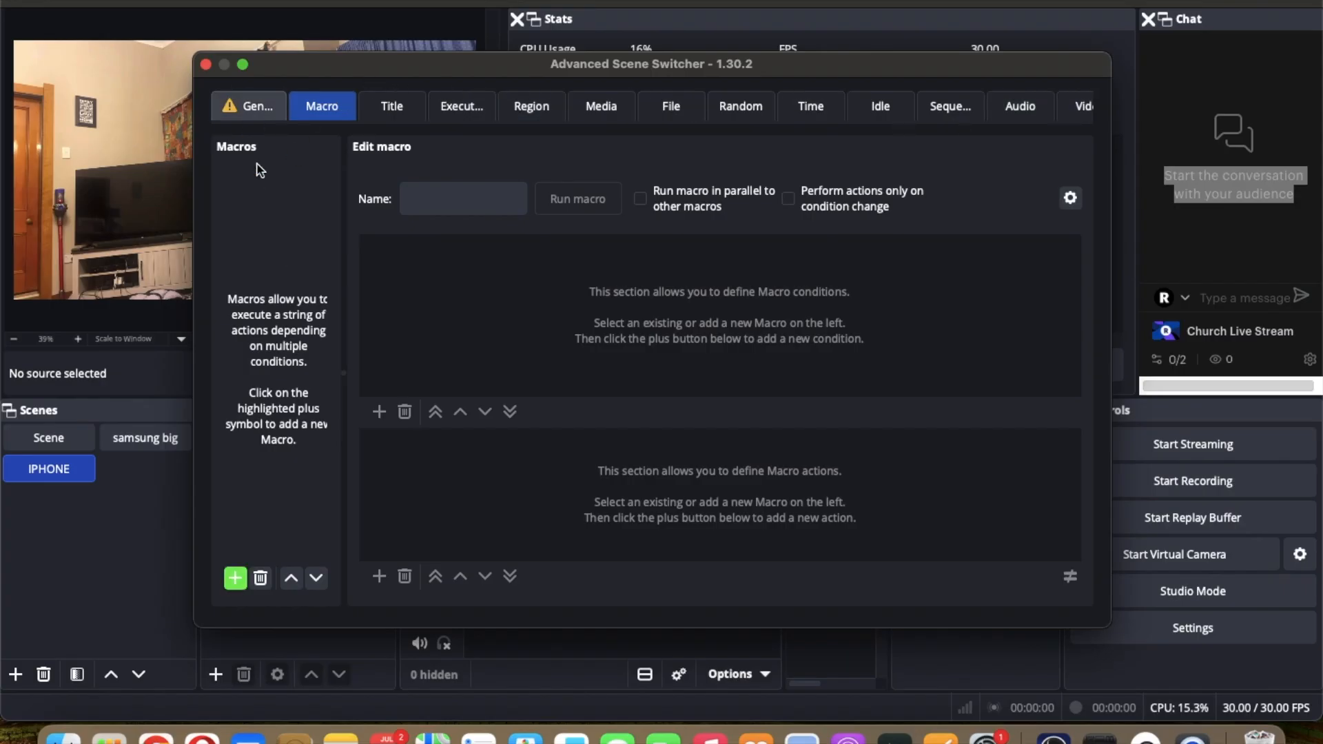
{"action": "left_click", "coordinate": [236, 100]}
{"action": "scroll", "coordinate": [250, 242], "scroll_direction": "down", "scroll_amount": 3}
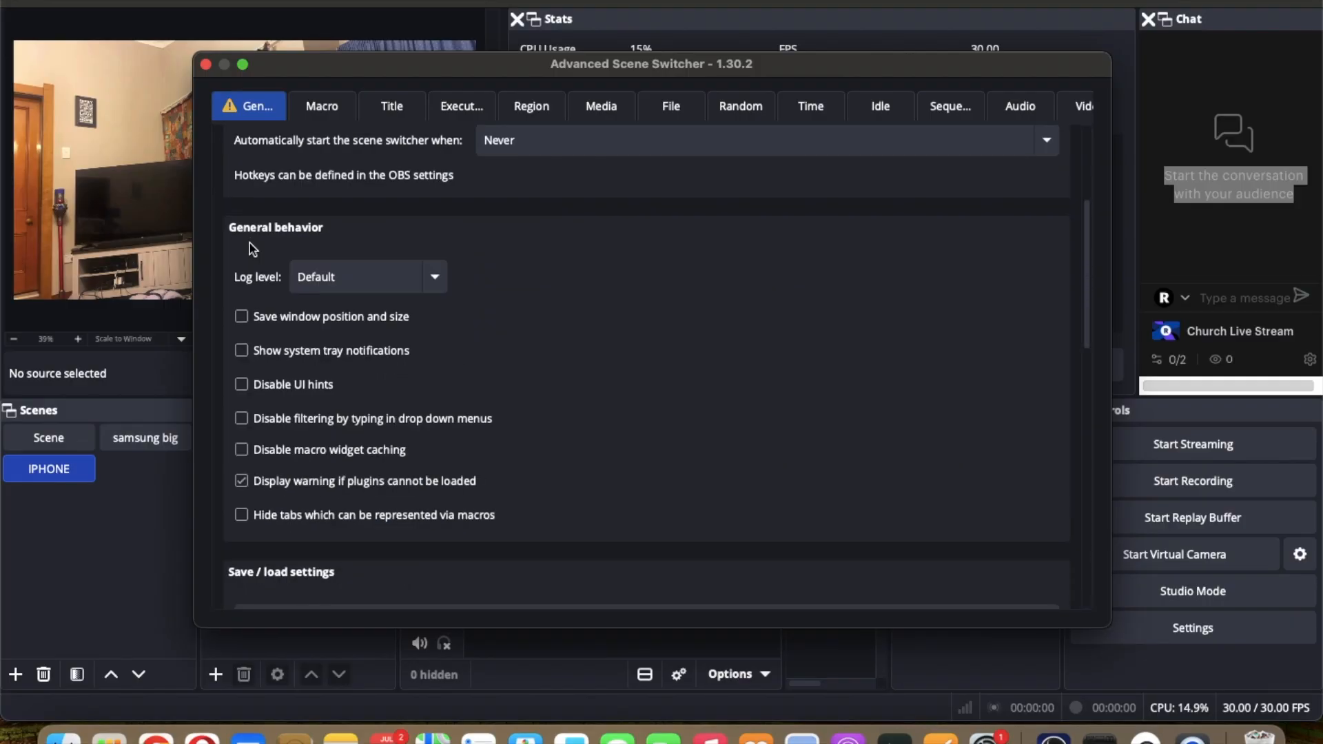
Step: Toggle the Hide tabs which can be represented via macros option on and back off
{"action": "left_click", "coordinate": [242, 515]}
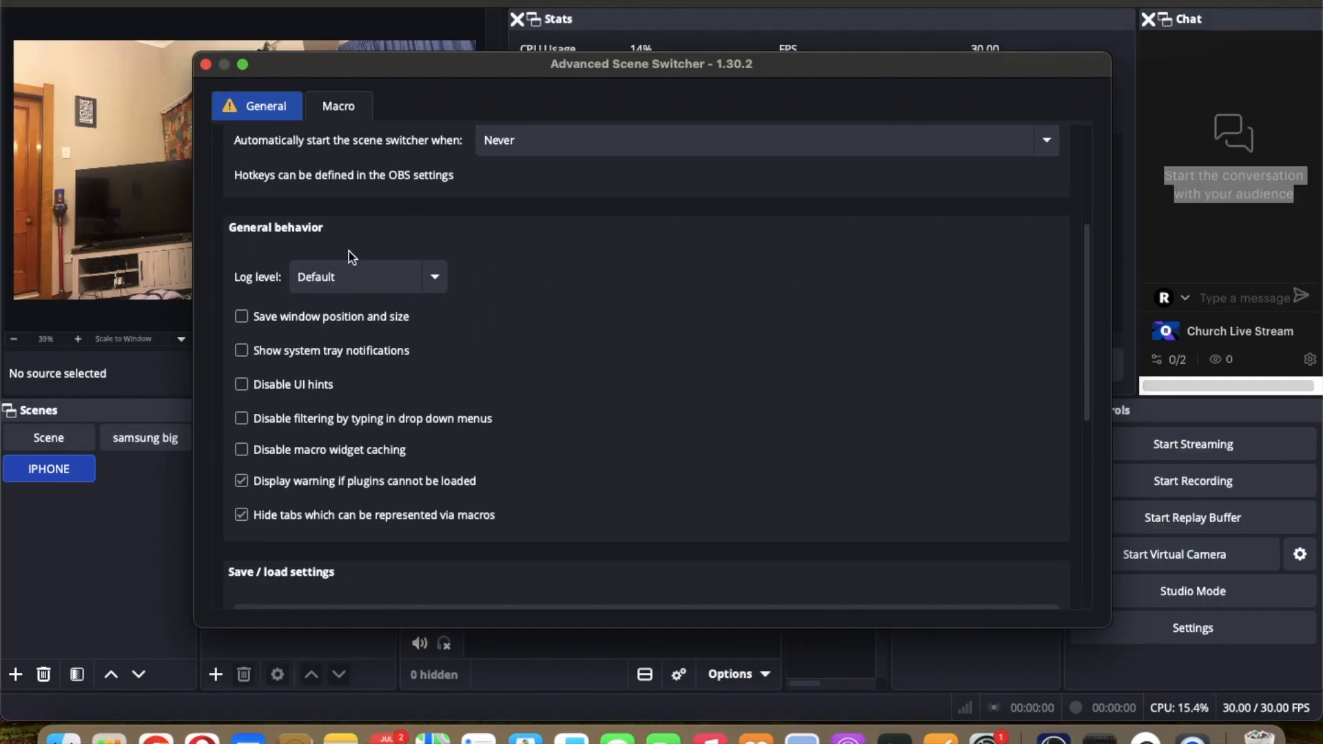
{"action": "scroll", "coordinate": [348, 251], "scroll_direction": "up", "scroll_amount": 3}
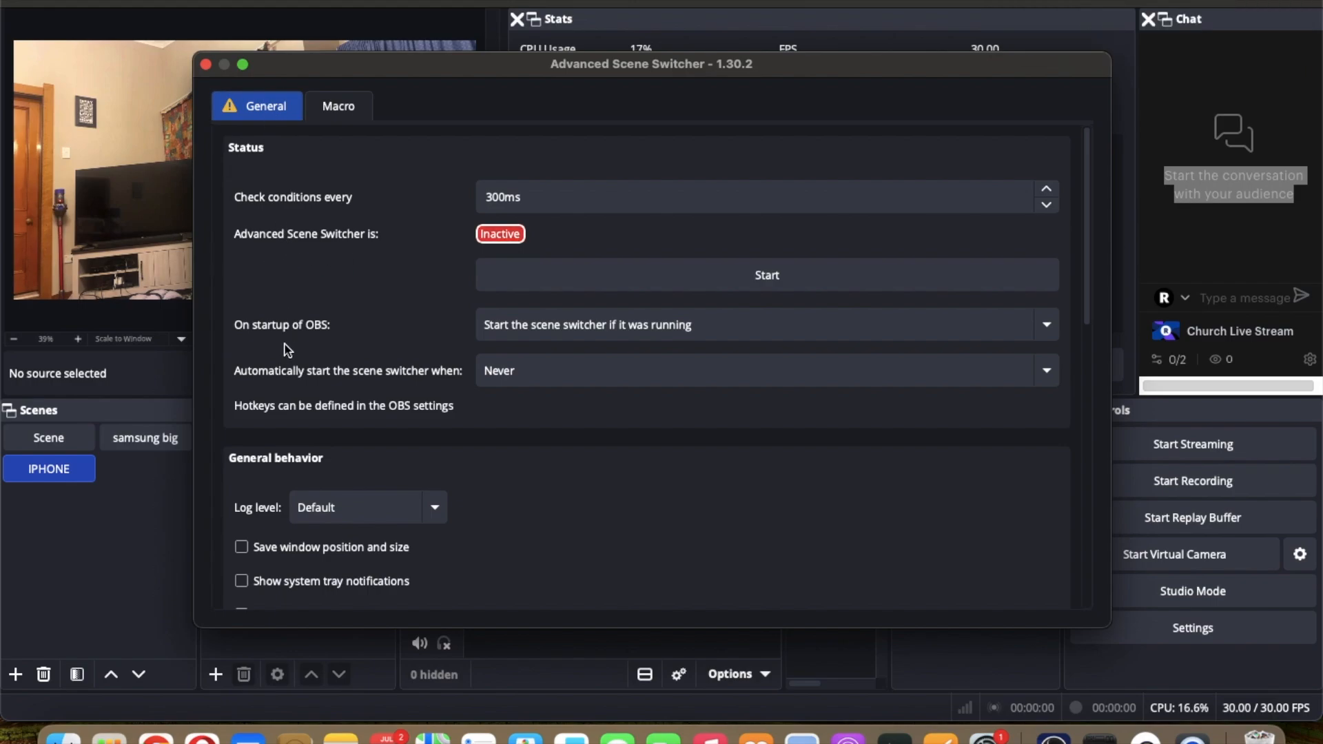
{"action": "scroll", "coordinate": [286, 350], "scroll_direction": "down", "scroll_amount": 1}
{"action": "scroll", "coordinate": [287, 350], "scroll_direction": "down", "scroll_amount": 3}
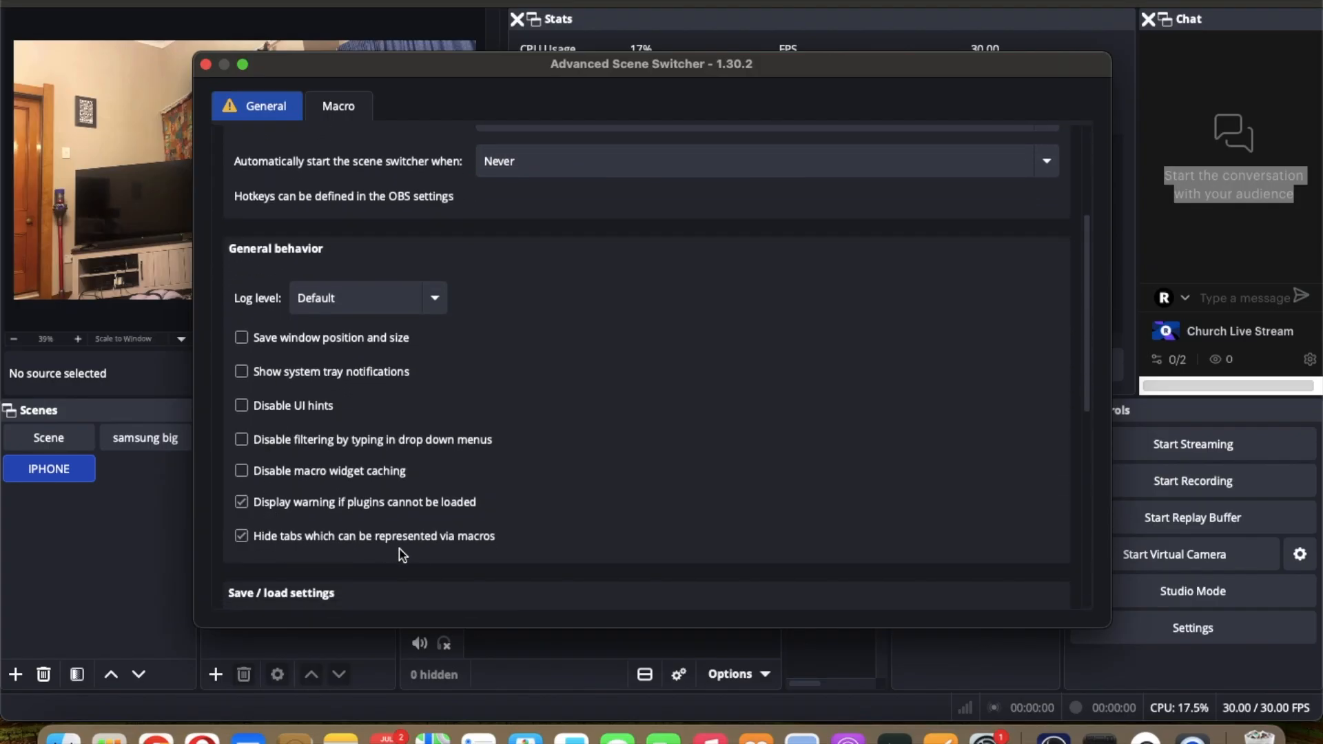
{"action": "left_click", "coordinate": [242, 537]}
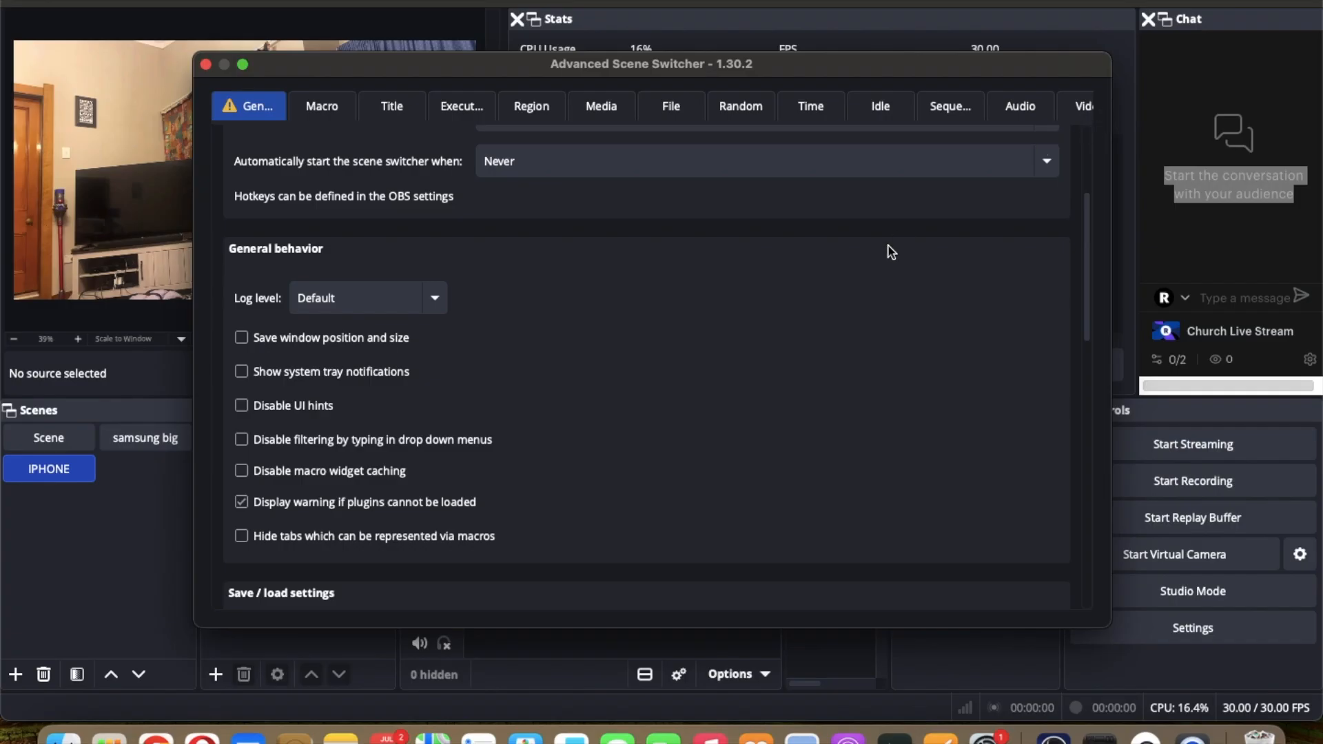
Step: Maximize the scene switcher window and create a new scene group named SCENES
{"action": "double_click", "coordinate": [638, 69]}
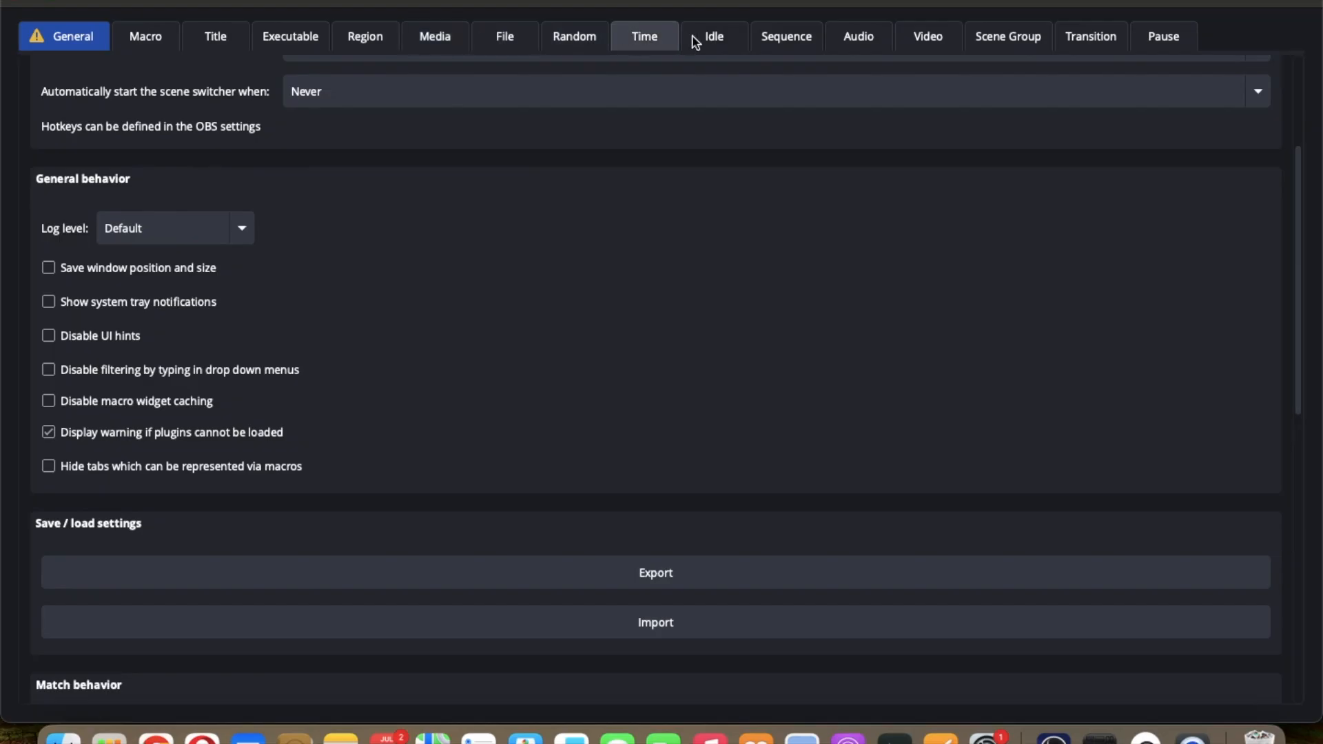
{"action": "left_click", "coordinate": [1027, 42]}
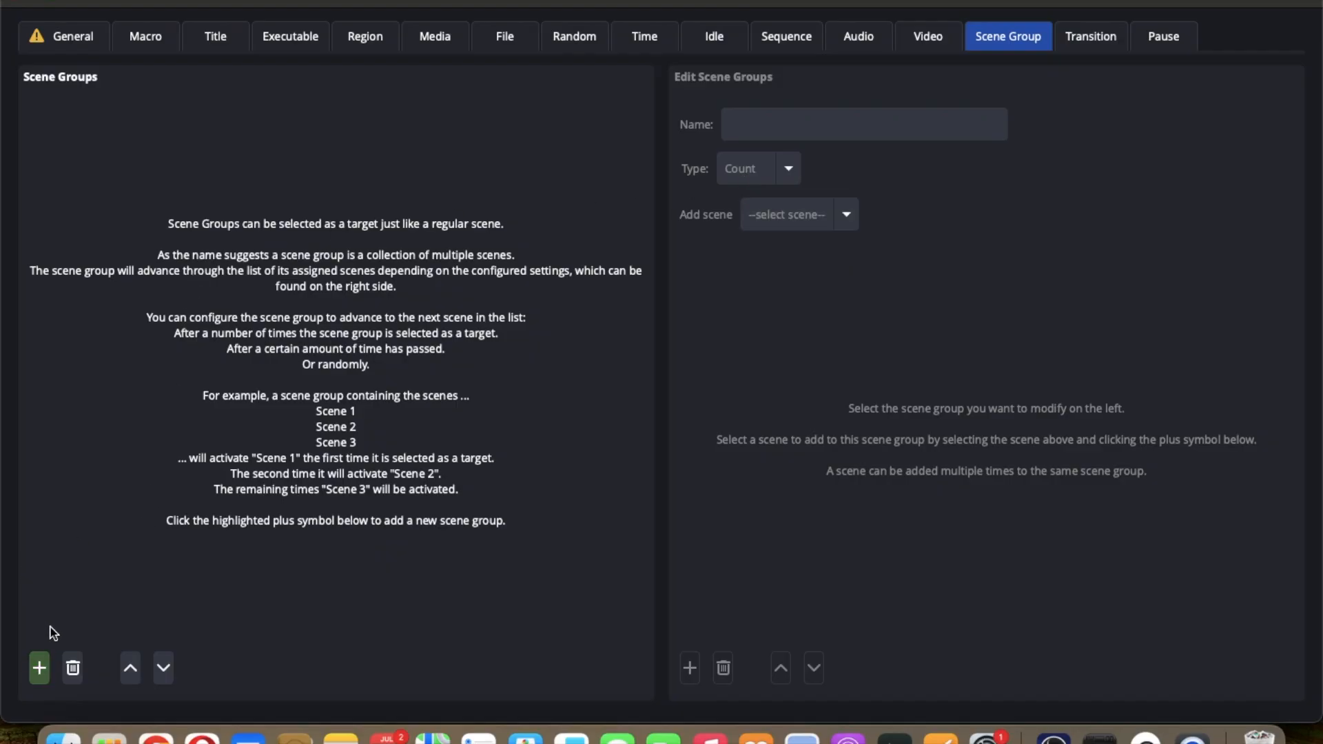
{"action": "left_click", "coordinate": [39, 668]}
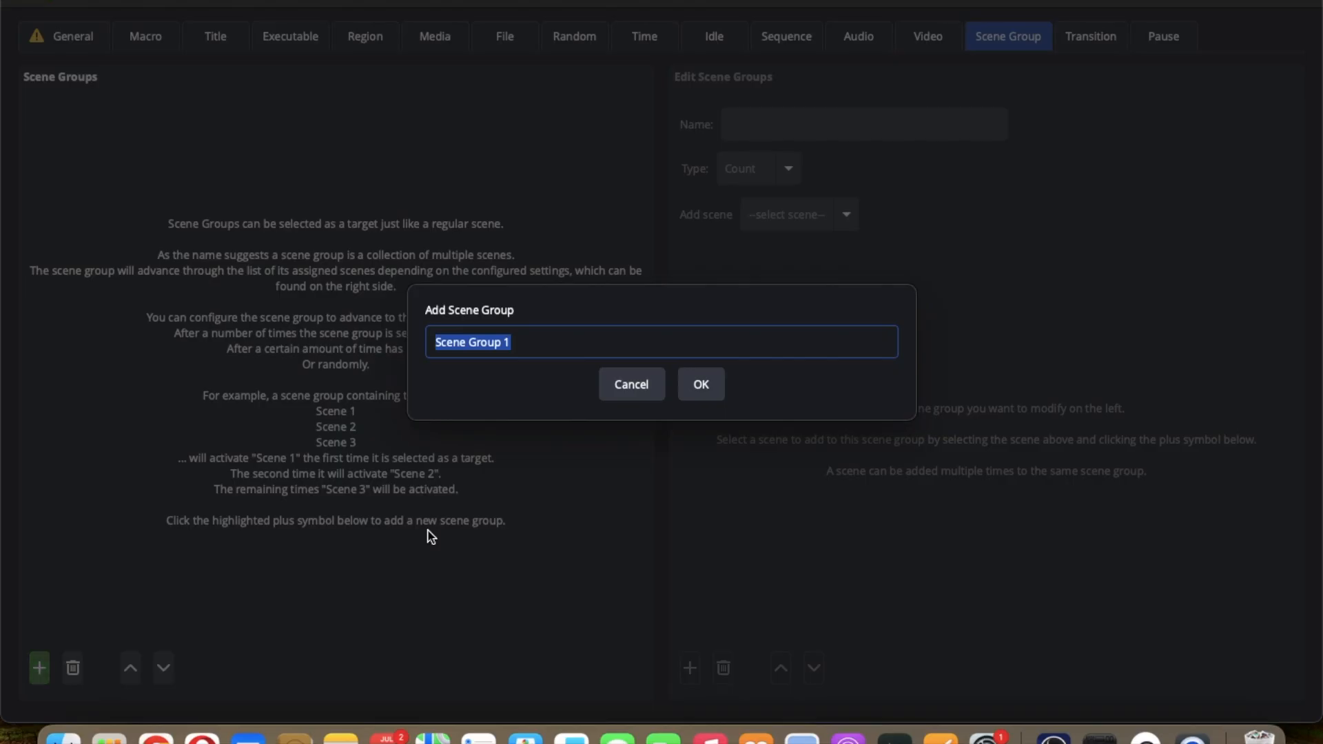
{"action": "type", "text": "SCENES"}
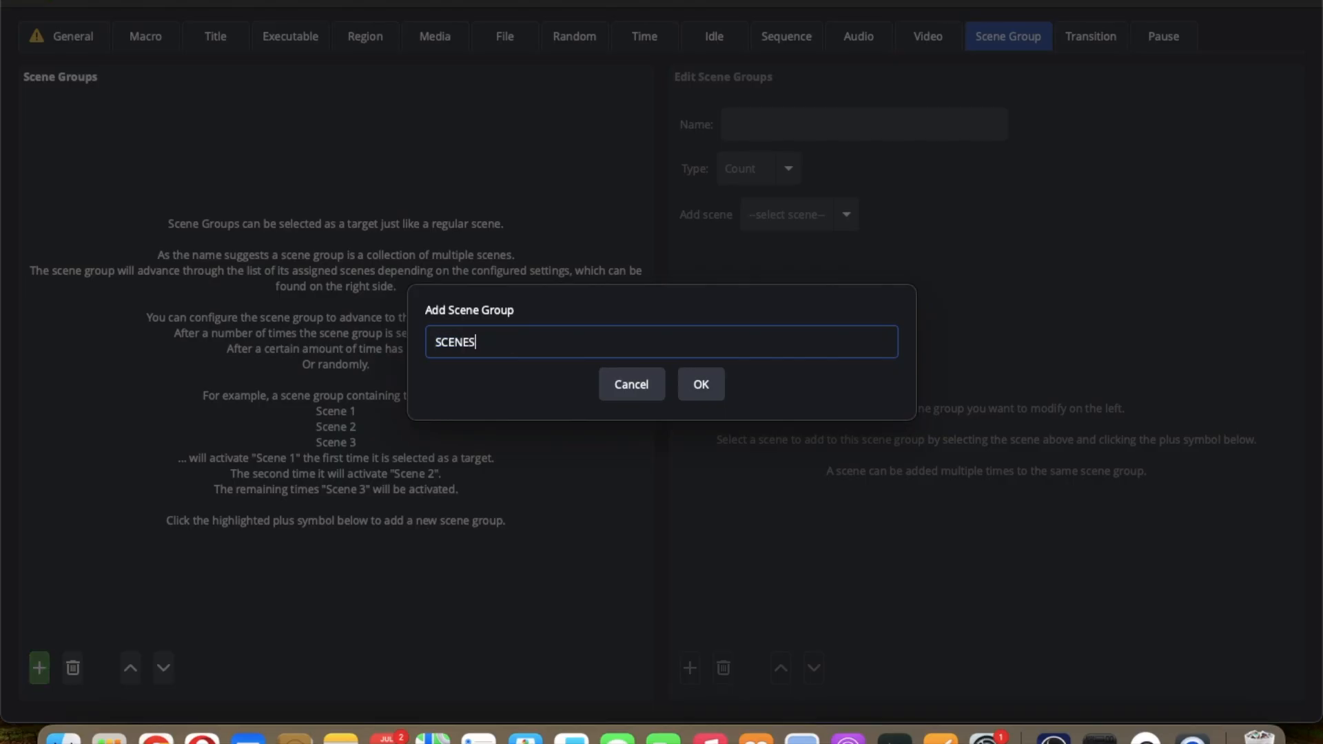
{"action": "left_click", "coordinate": [701, 395]}
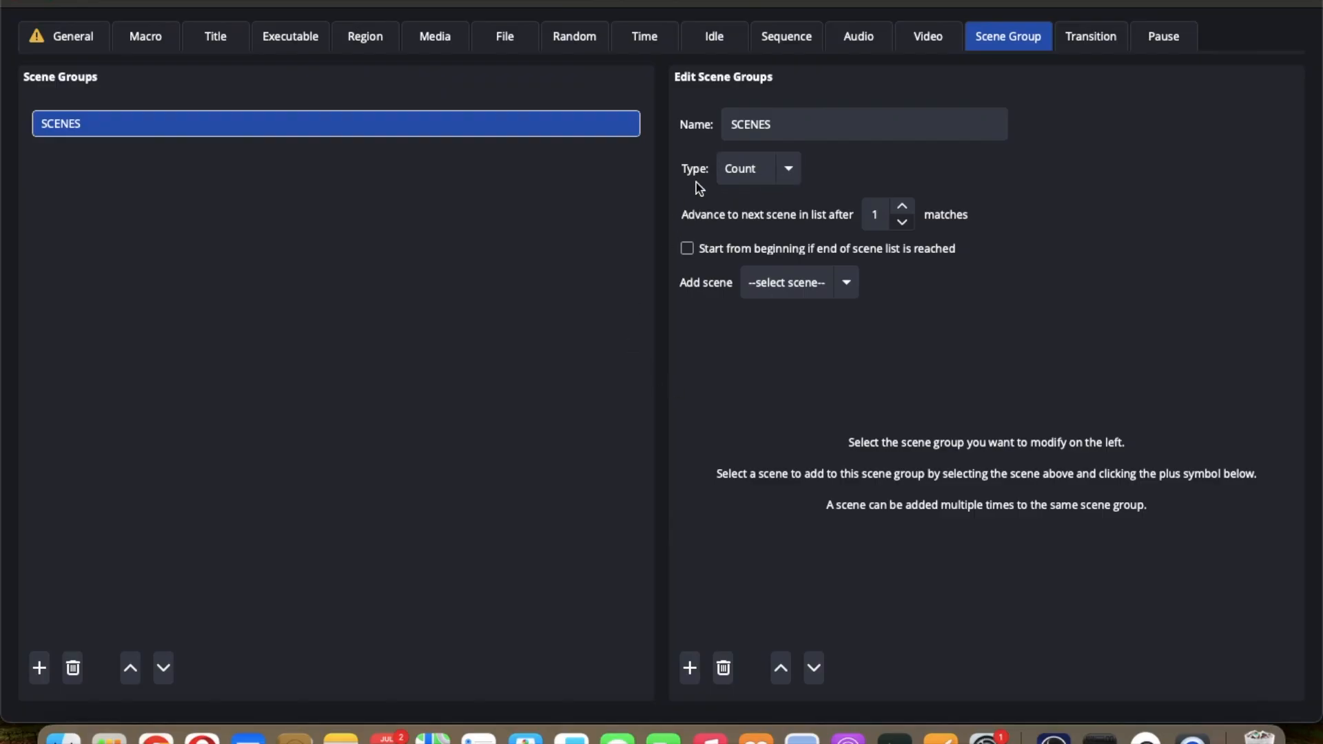
Step: Set the SCENES group's type to Random and add the IPHONE scene to it
{"action": "left_click", "coordinate": [790, 170]}
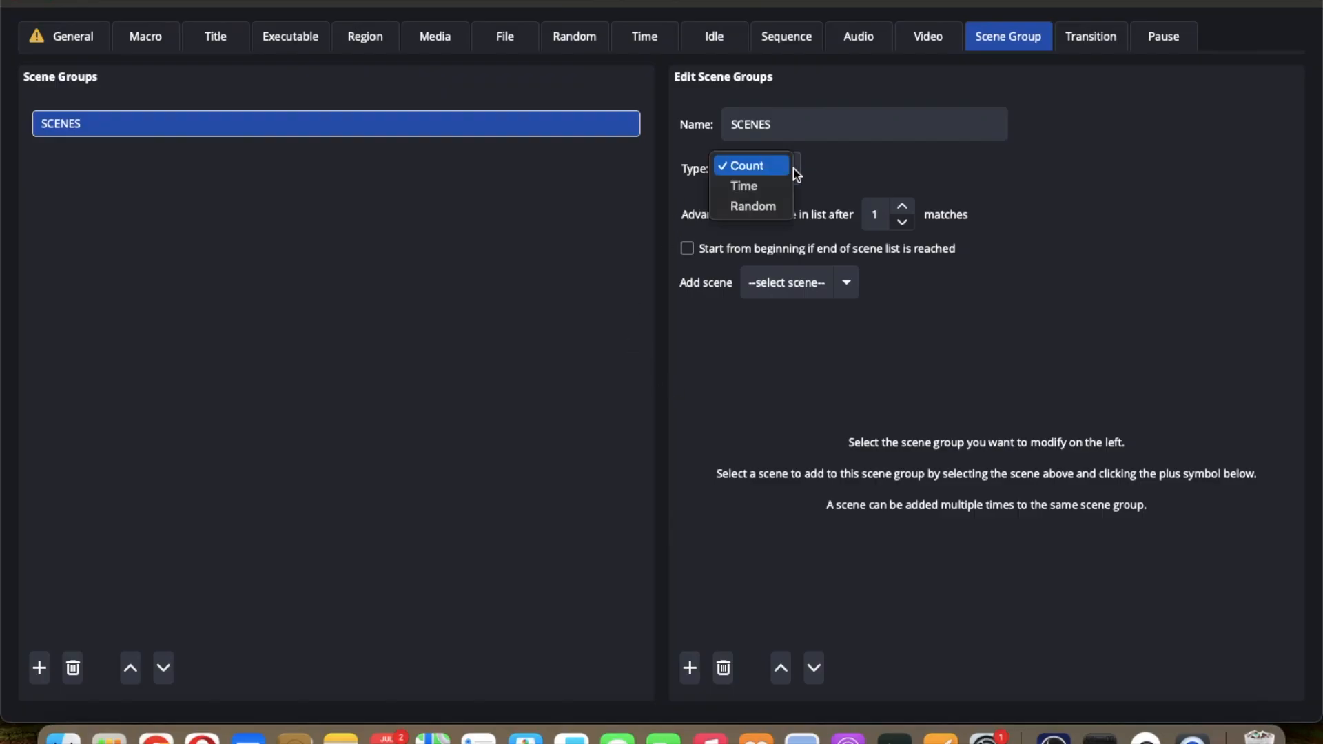
{"action": "left_click", "coordinate": [776, 208]}
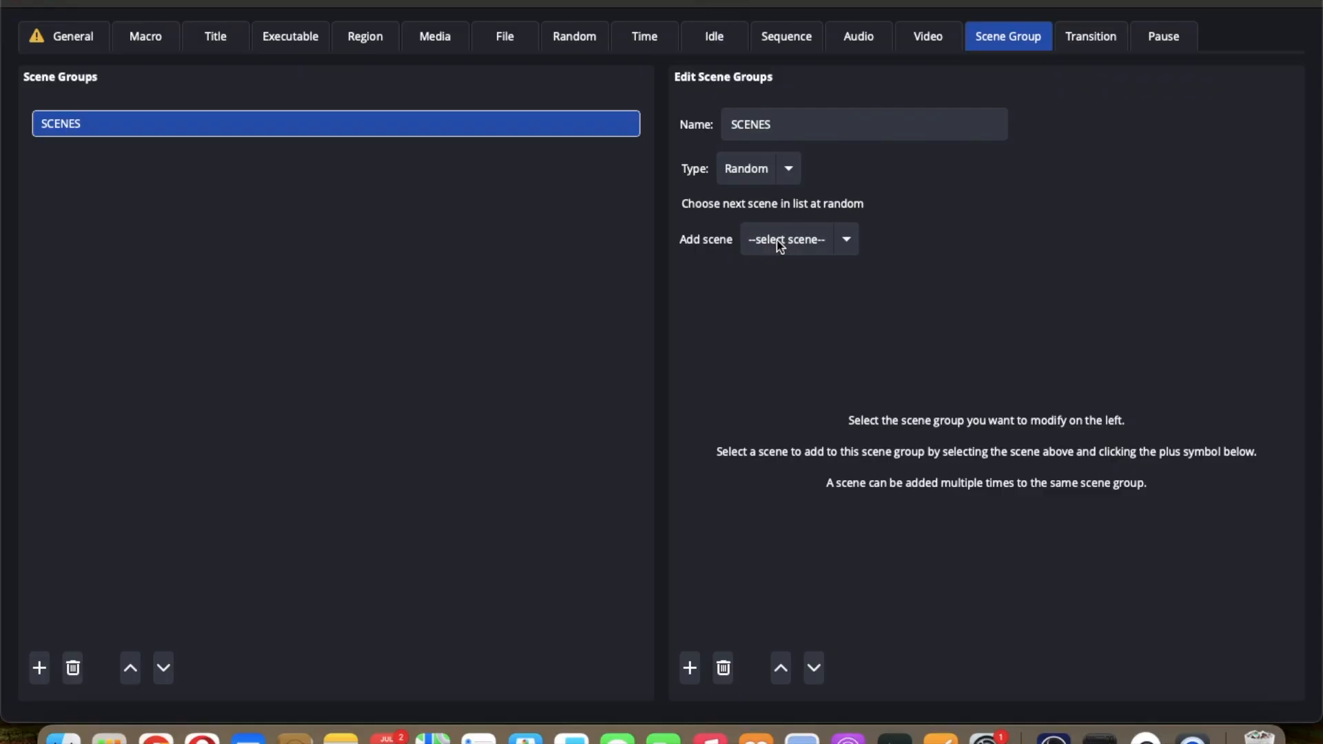
{"action": "left_click", "coordinate": [847, 241]}
{"action": "left_click", "coordinate": [824, 259]}
{"action": "left_click", "coordinate": [690, 669]}
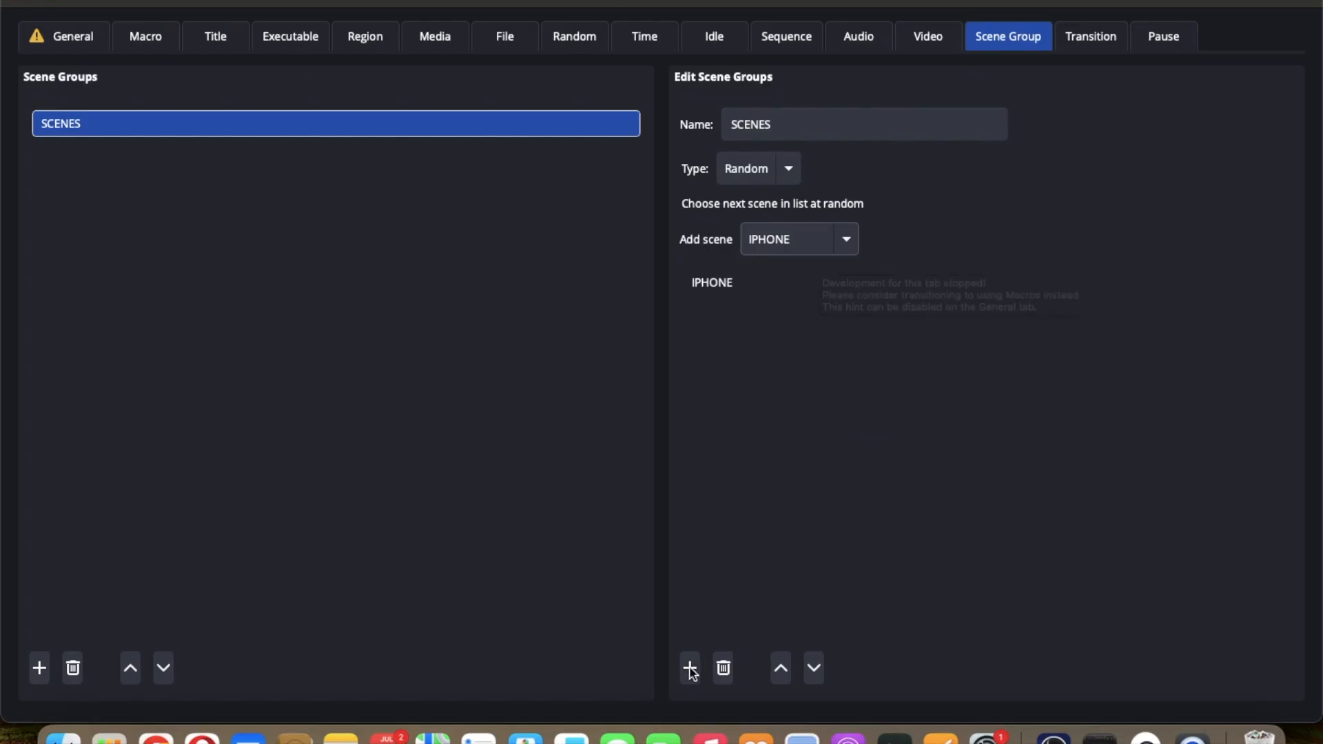
Step: Add the Scene and samsung big scenes to the SCENES group
{"action": "left_click", "coordinate": [848, 239]}
{"action": "left_click", "coordinate": [824, 254]}
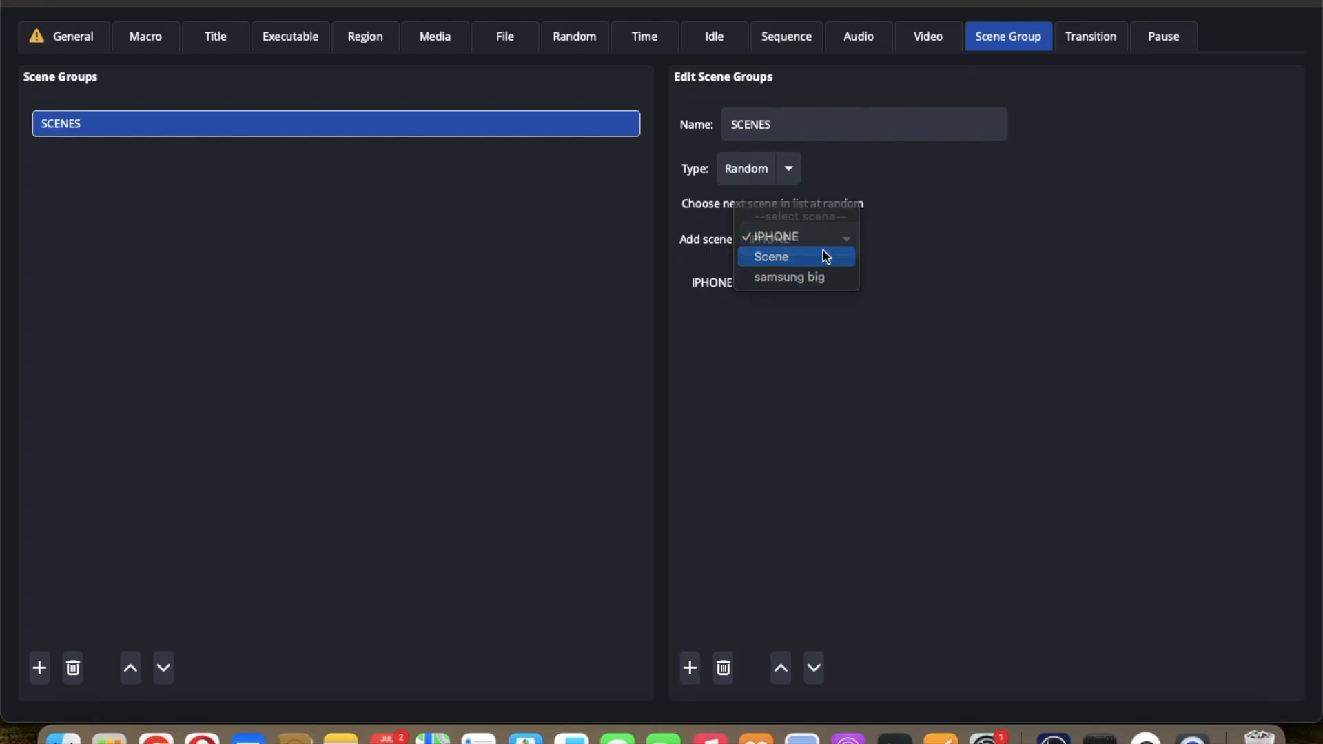
{"action": "left_click", "coordinate": [690, 678]}
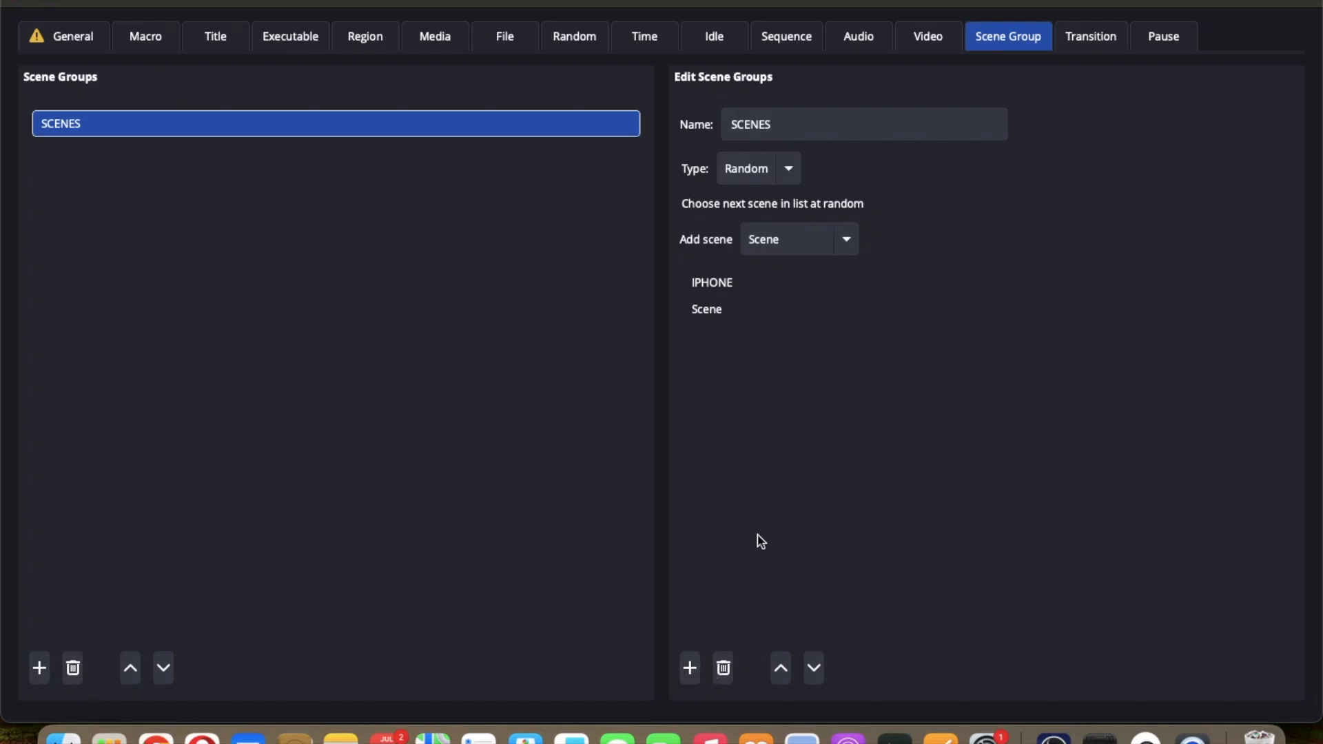
{"action": "left_click", "coordinate": [853, 244]}
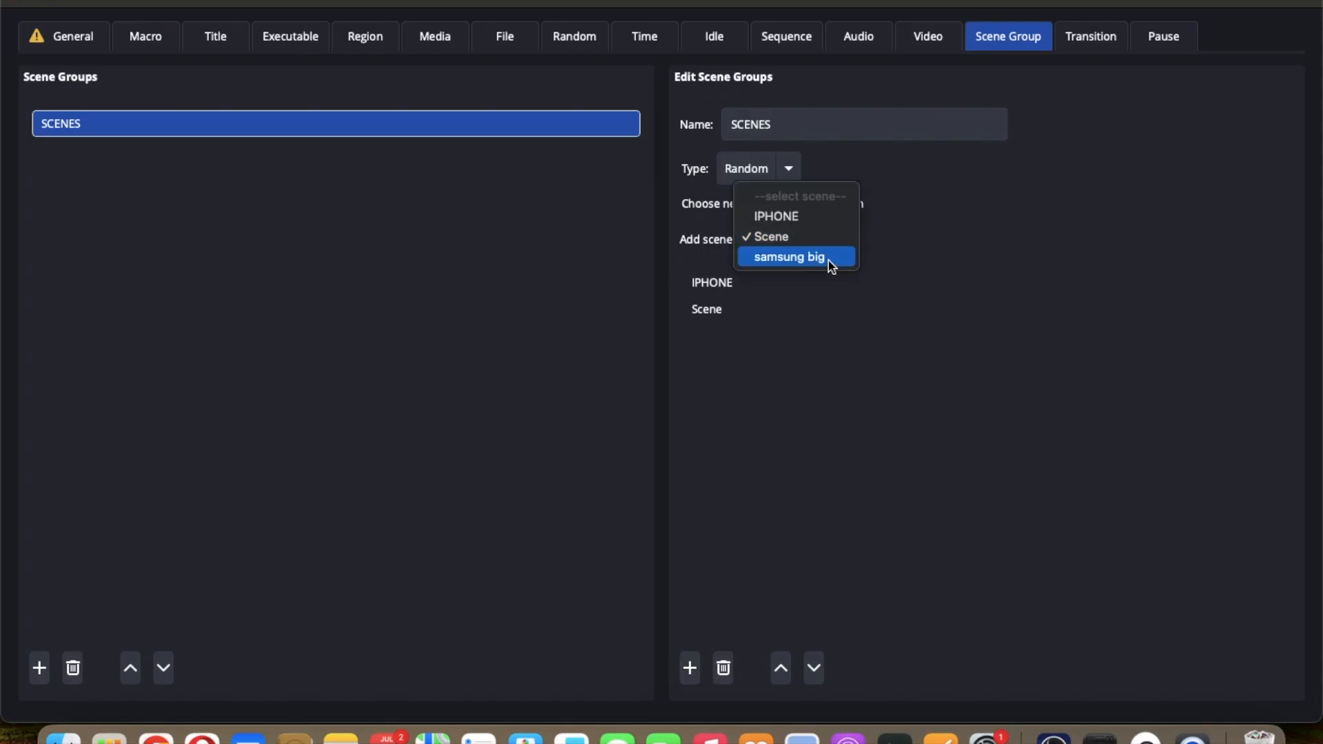
{"action": "left_click", "coordinate": [829, 260]}
{"action": "left_click", "coordinate": [691, 670]}
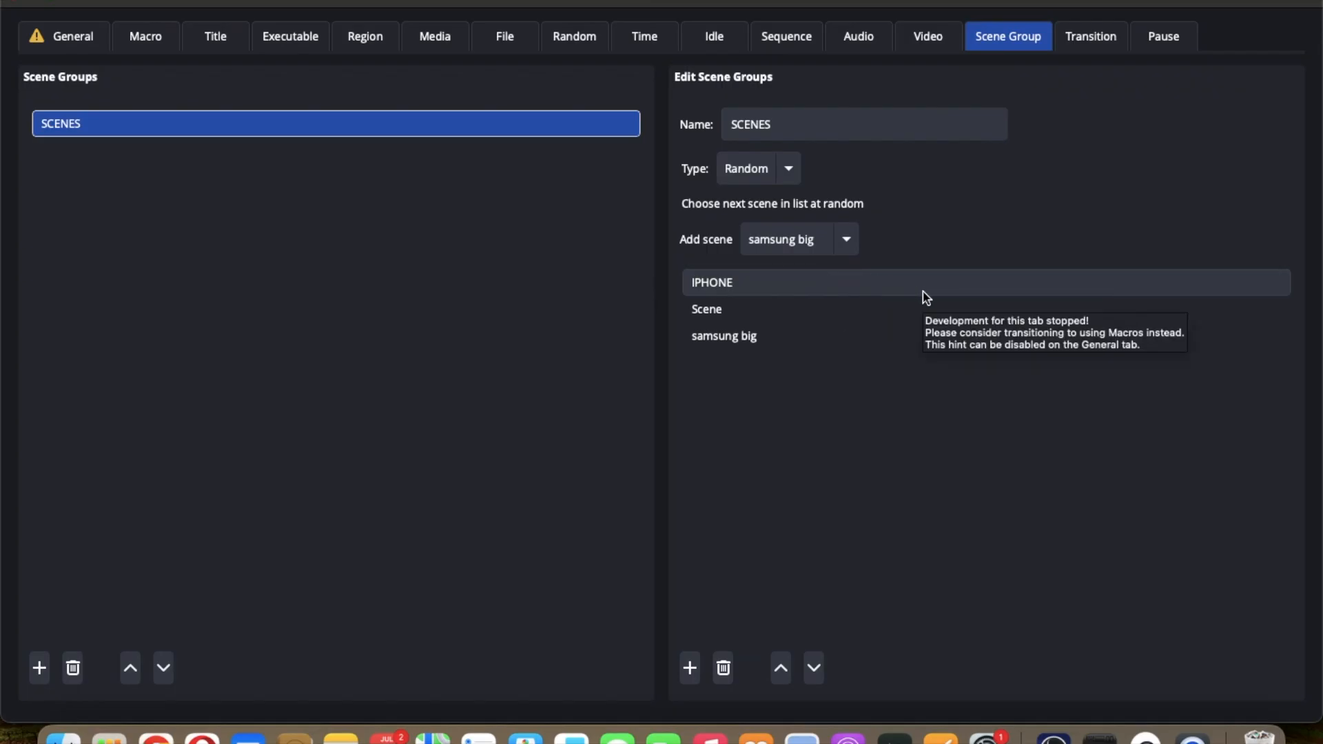
Step: Create a new macro named Scene Switching
{"action": "left_click", "coordinate": [155, 48]}
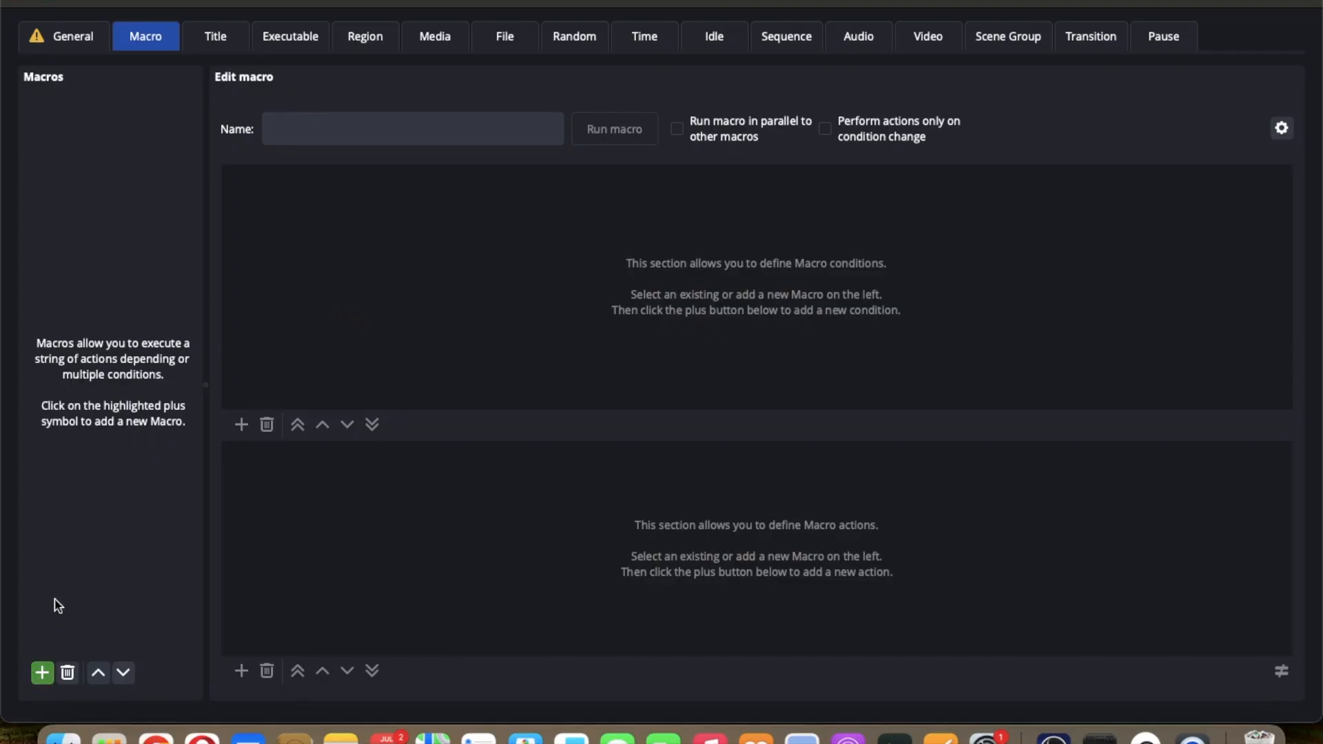
{"action": "left_click", "coordinate": [42, 673]}
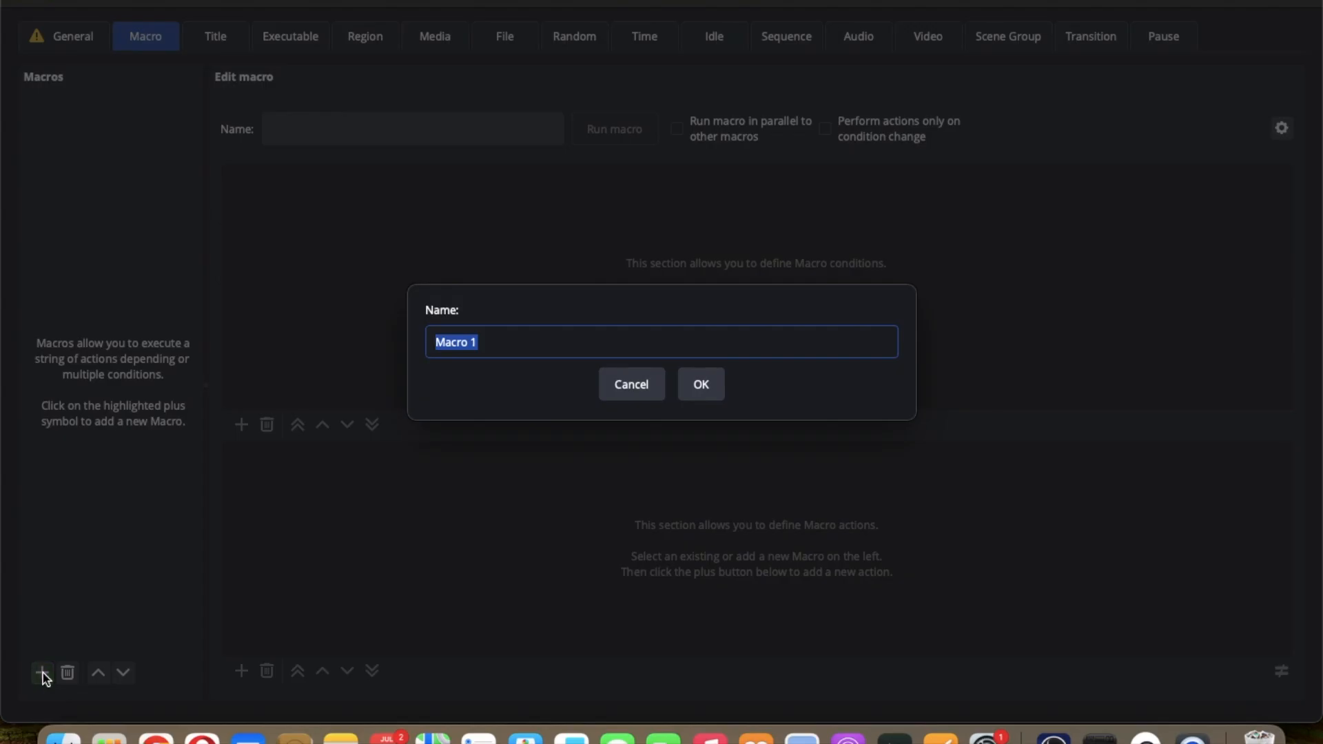
{"action": "type", "text": "Scene Swti"}
{"action": "key", "text": "BackSpace"}
{"action": "key", "text": "BackSpace"}
{"action": "type", "text": "itching"}
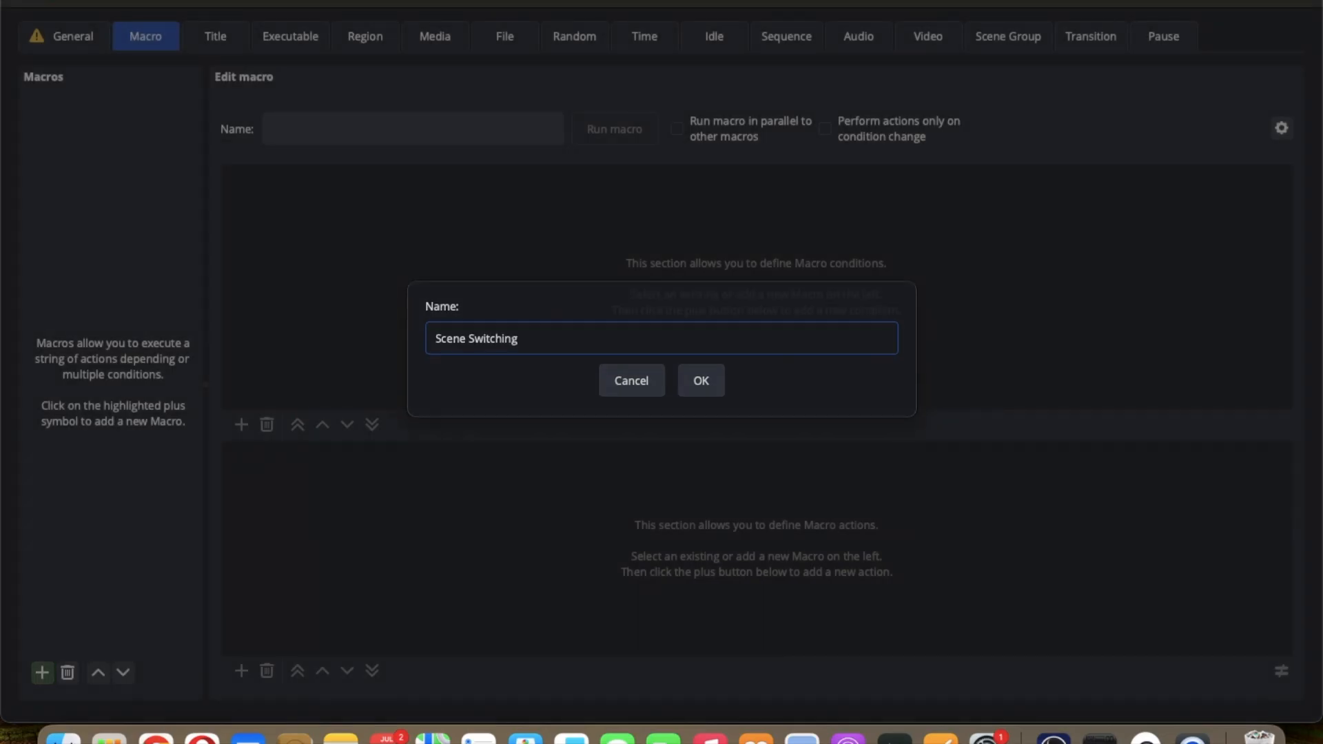
{"action": "key", "text": "Return"}
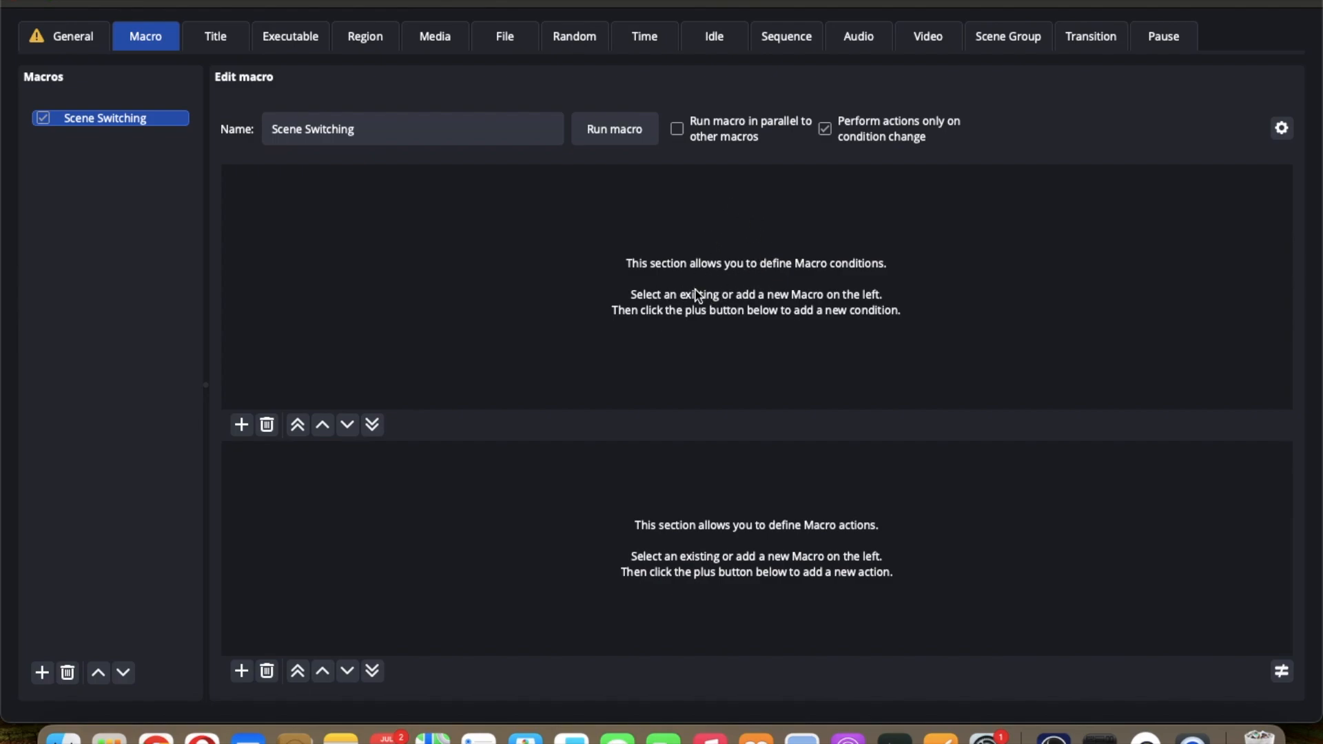
Step: Add a Timer condition to the macro and set its duration mode to Random
{"action": "left_click", "coordinate": [242, 423]}
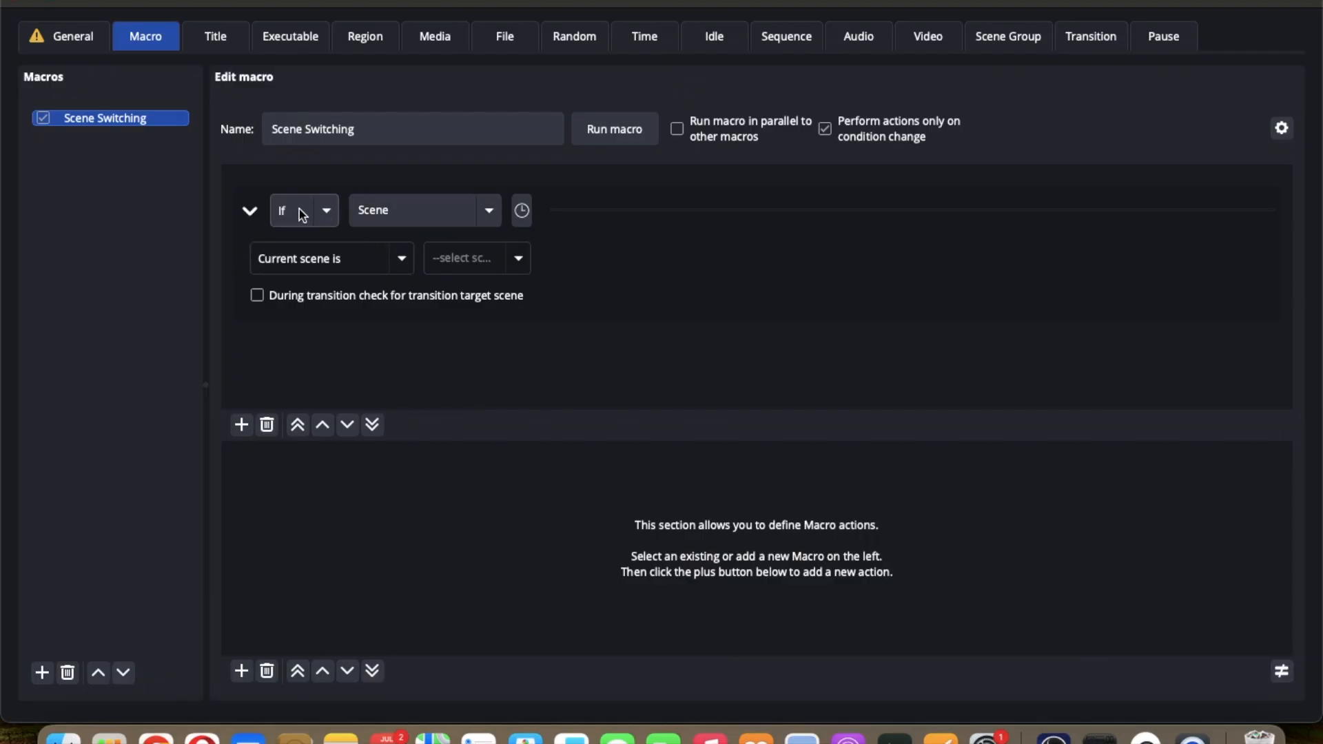
{"action": "left_click", "coordinate": [490, 211]}
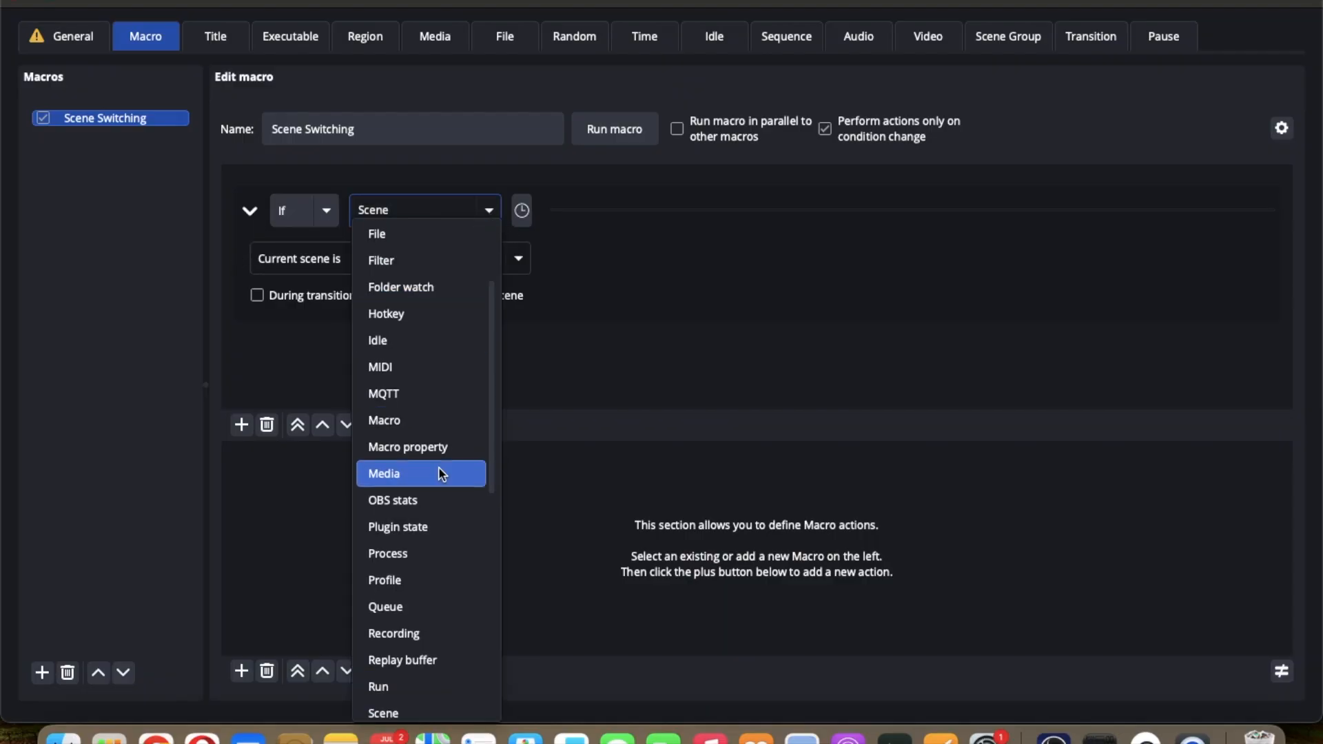
{"action": "scroll", "coordinate": [441, 474], "scroll_direction": "down", "scroll_amount": 6}
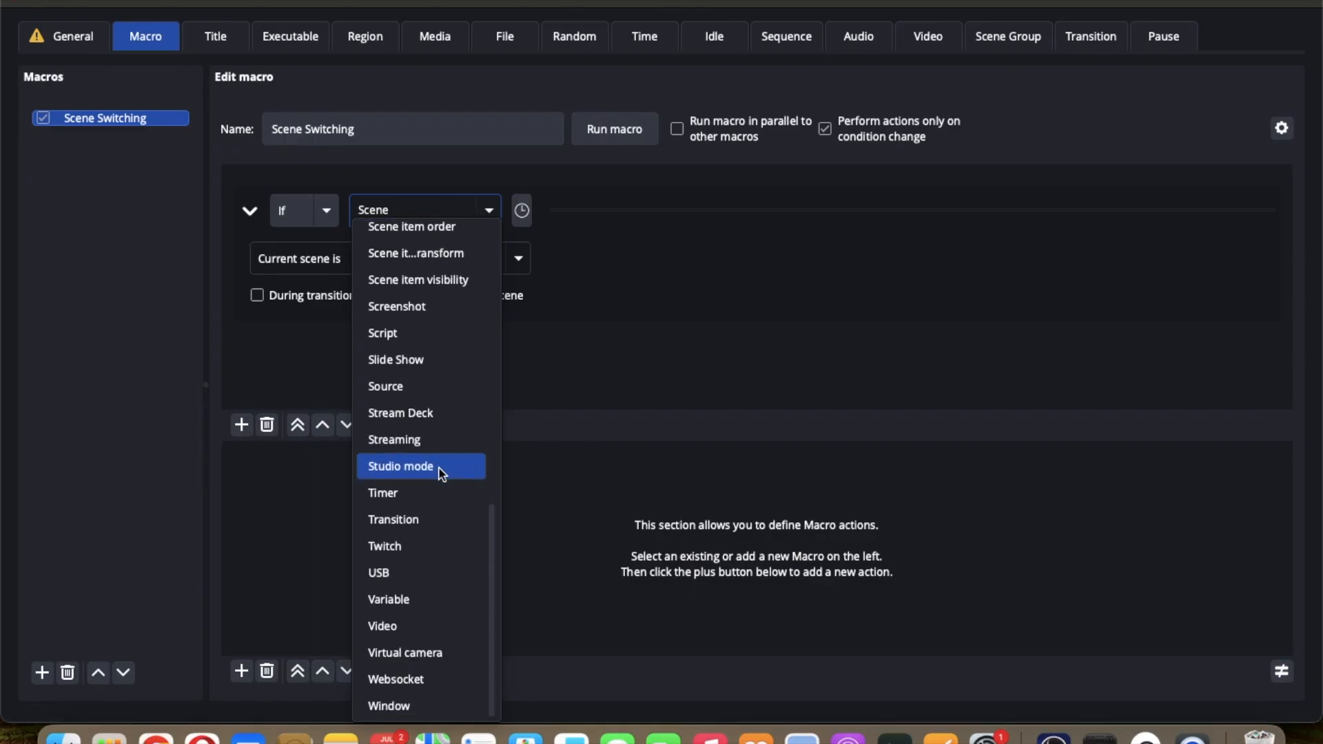
{"action": "left_click", "coordinate": [433, 505]}
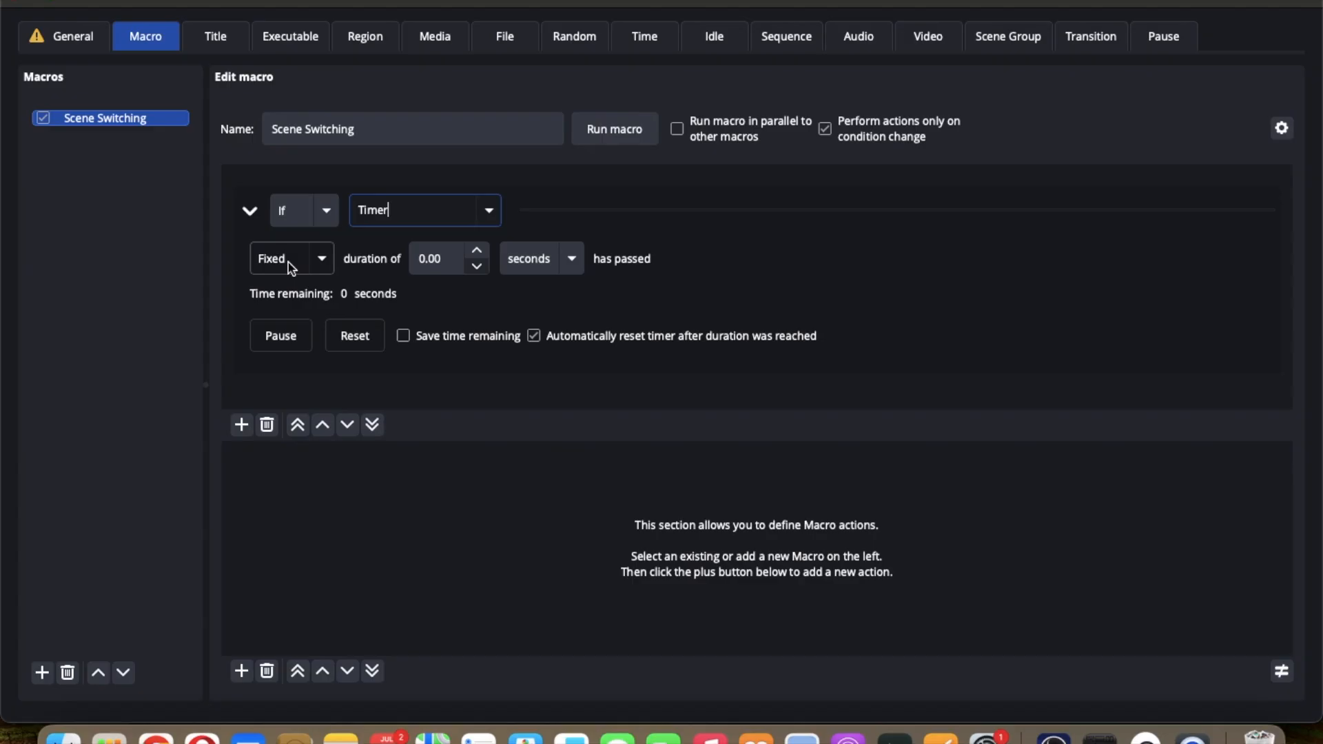
{"action": "left_click", "coordinate": [322, 259]}
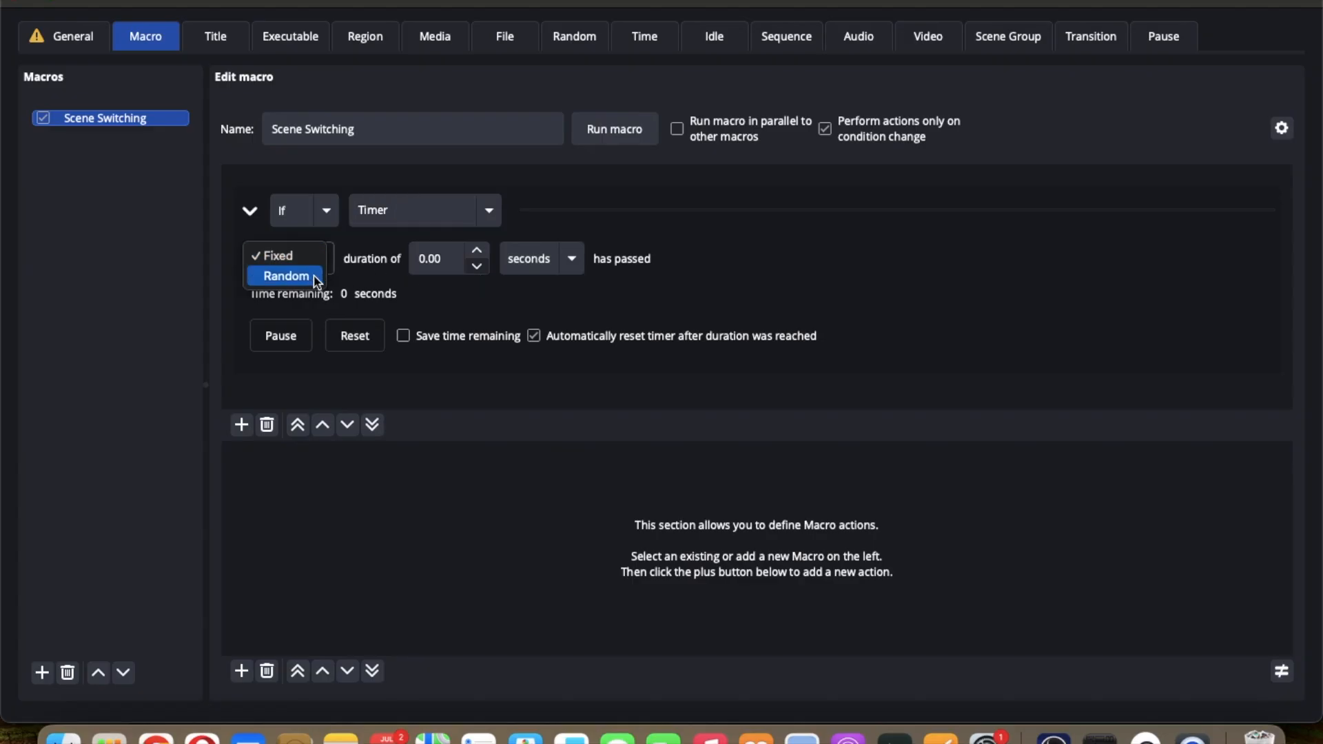
{"action": "left_click", "coordinate": [311, 278]}
{"action": "left_click", "coordinate": [310, 279]}
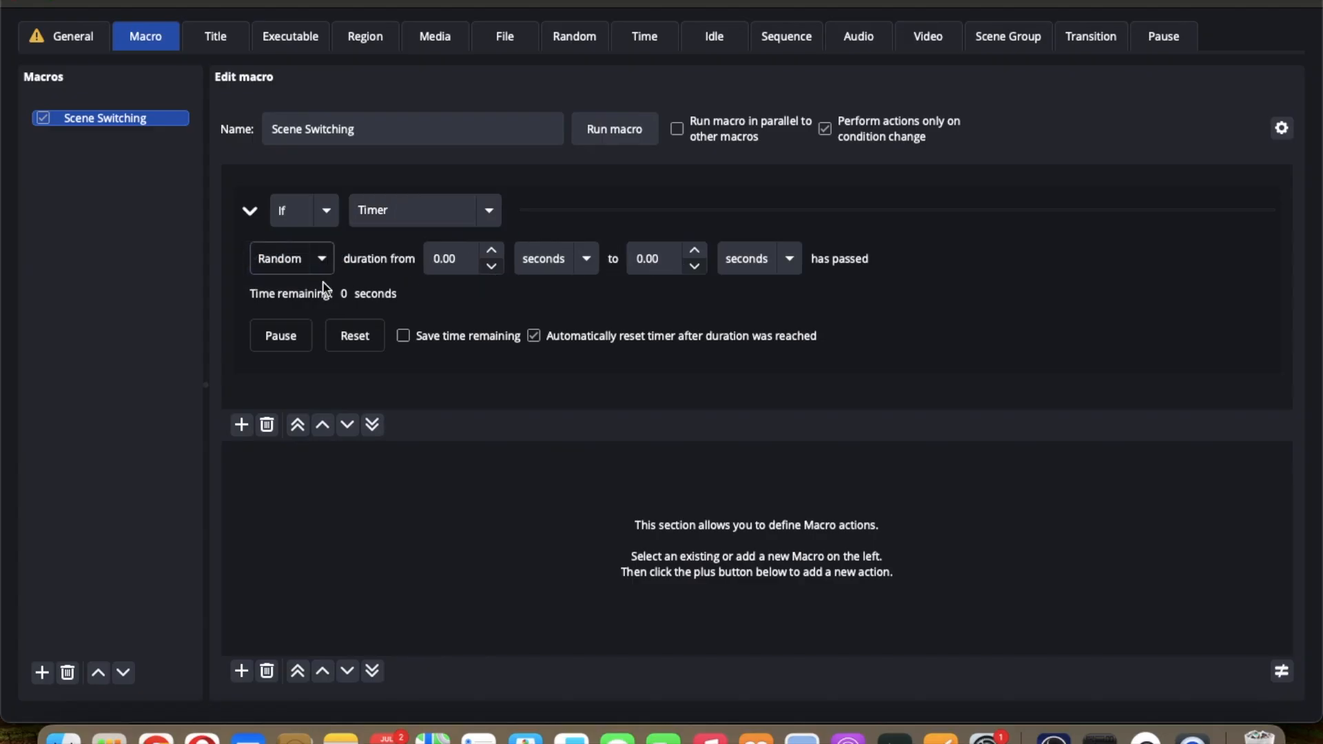
Step: Set the random timer duration to range from 4 seconds to 30 seconds
{"action": "left_click", "coordinate": [460, 259]}
{"action": "type", "text": "4"}
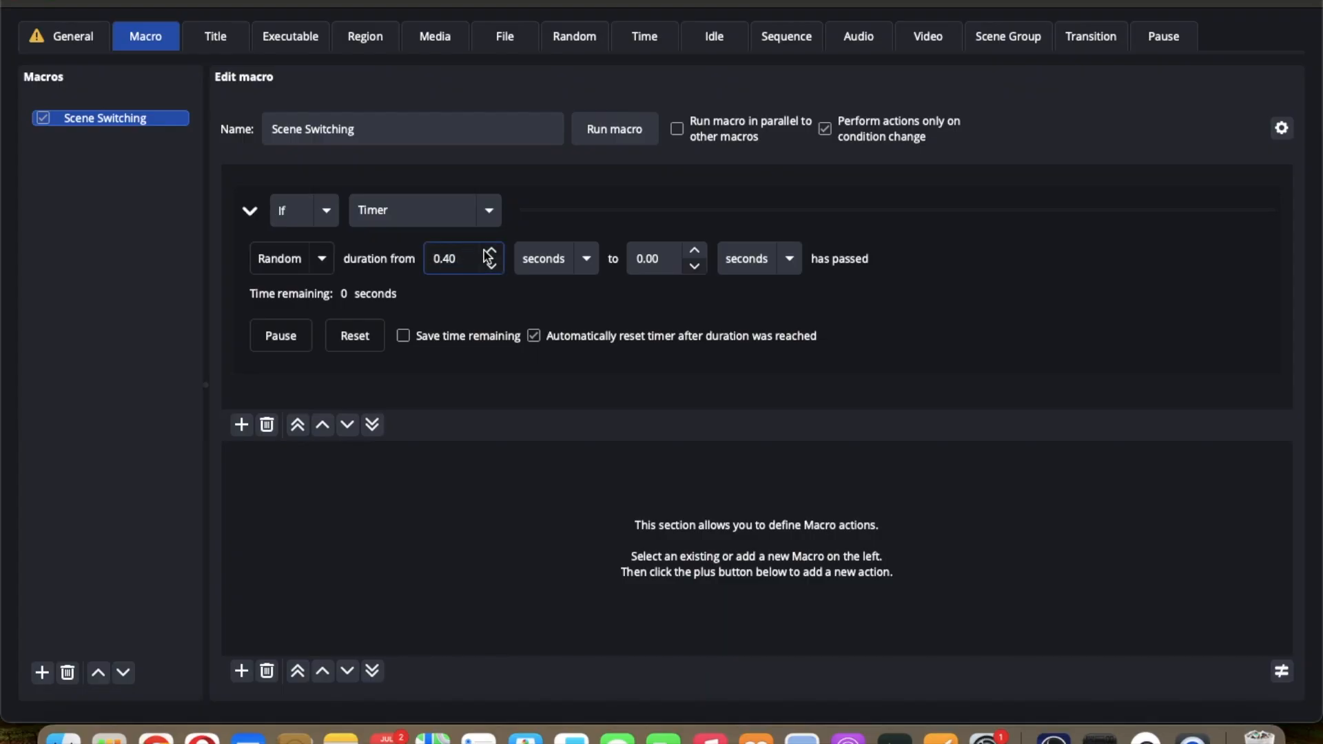
{"action": "left_click", "coordinate": [471, 257]}
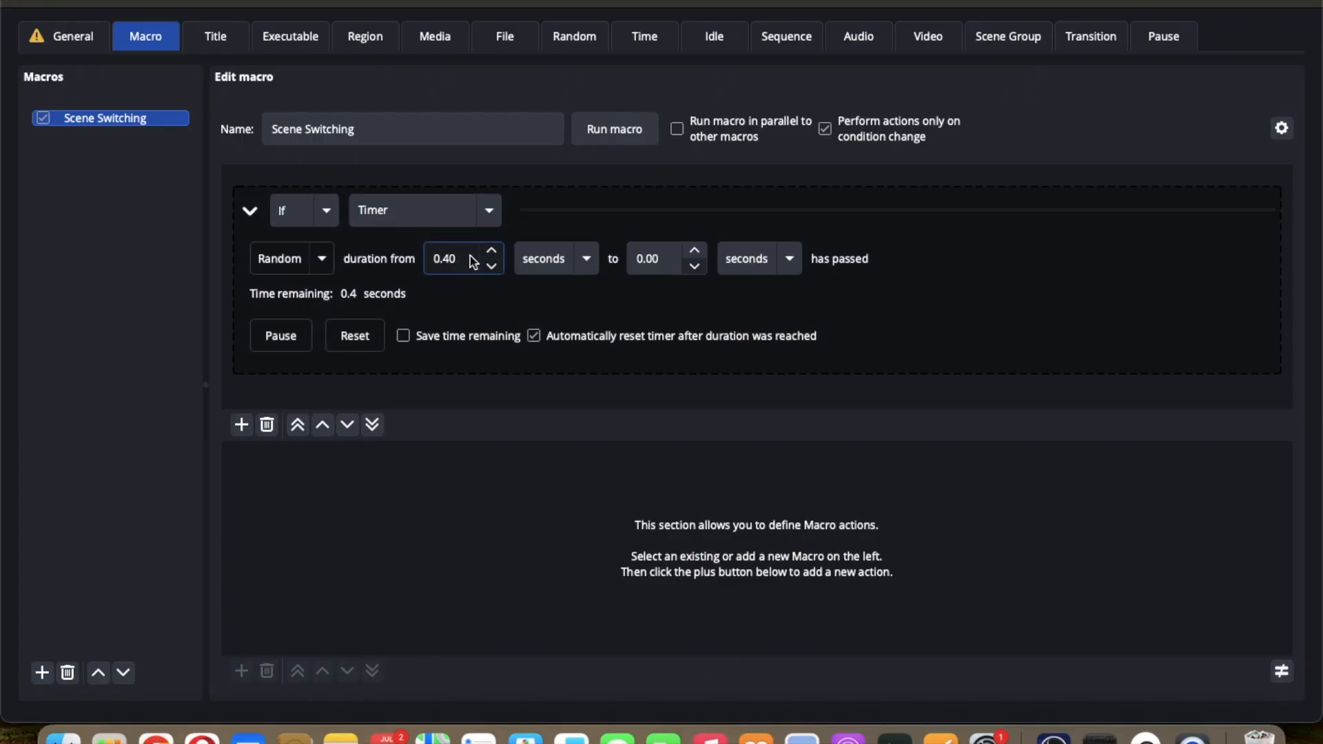
{"action": "mouse_move", "coordinate": [445, 259]}
{"action": "left_mouse_down"}
{"action": "mouse_move", "coordinate": [460, 257]}
{"action": "mouse_move", "coordinate": [422, 259]}
{"action": "left_mouse_up"}
{"action": "type", "text": "4."}
{"action": "left_click", "coordinate": [672, 254]}
{"action": "double_click", "coordinate": [671, 254]}
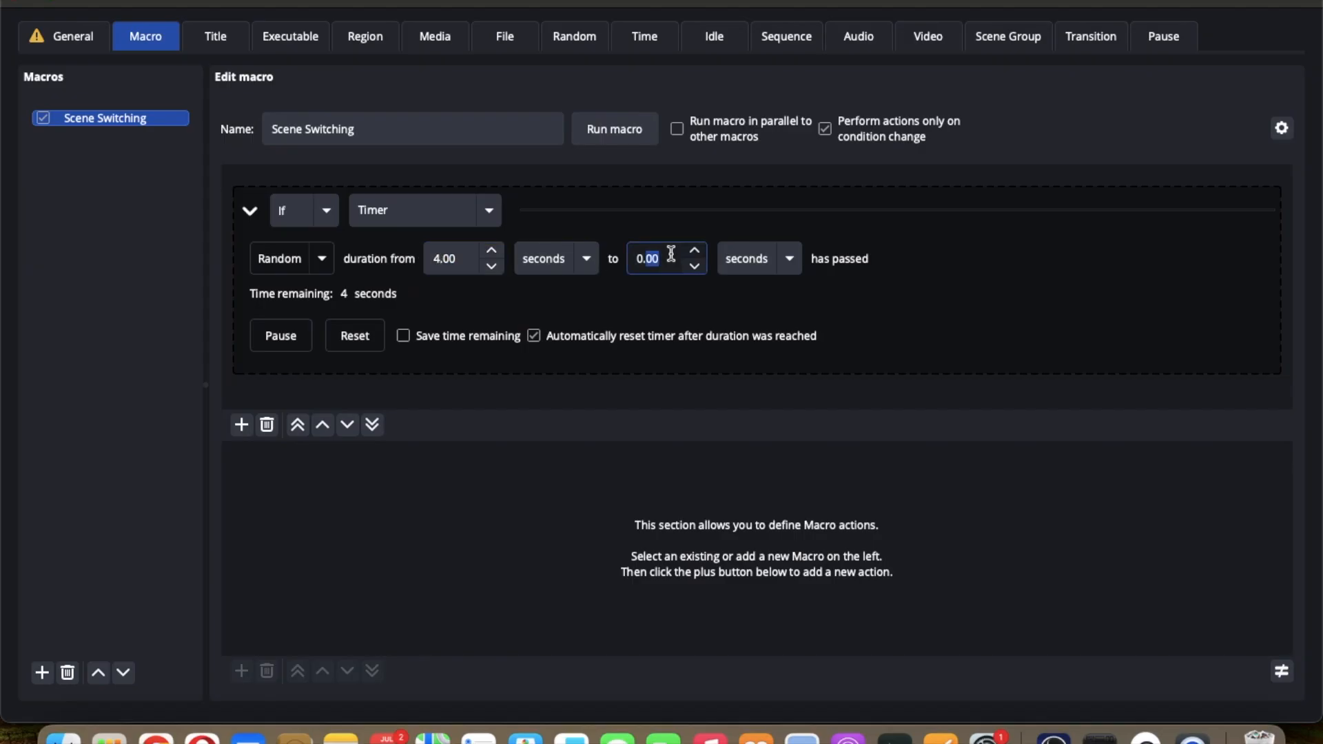
{"action": "left_click_drag", "start_coordinate": [671, 255], "coordinate": [606, 254]}
{"action": "type", "text": "30"}
{"action": "left_click", "coordinate": [1036, 300]}
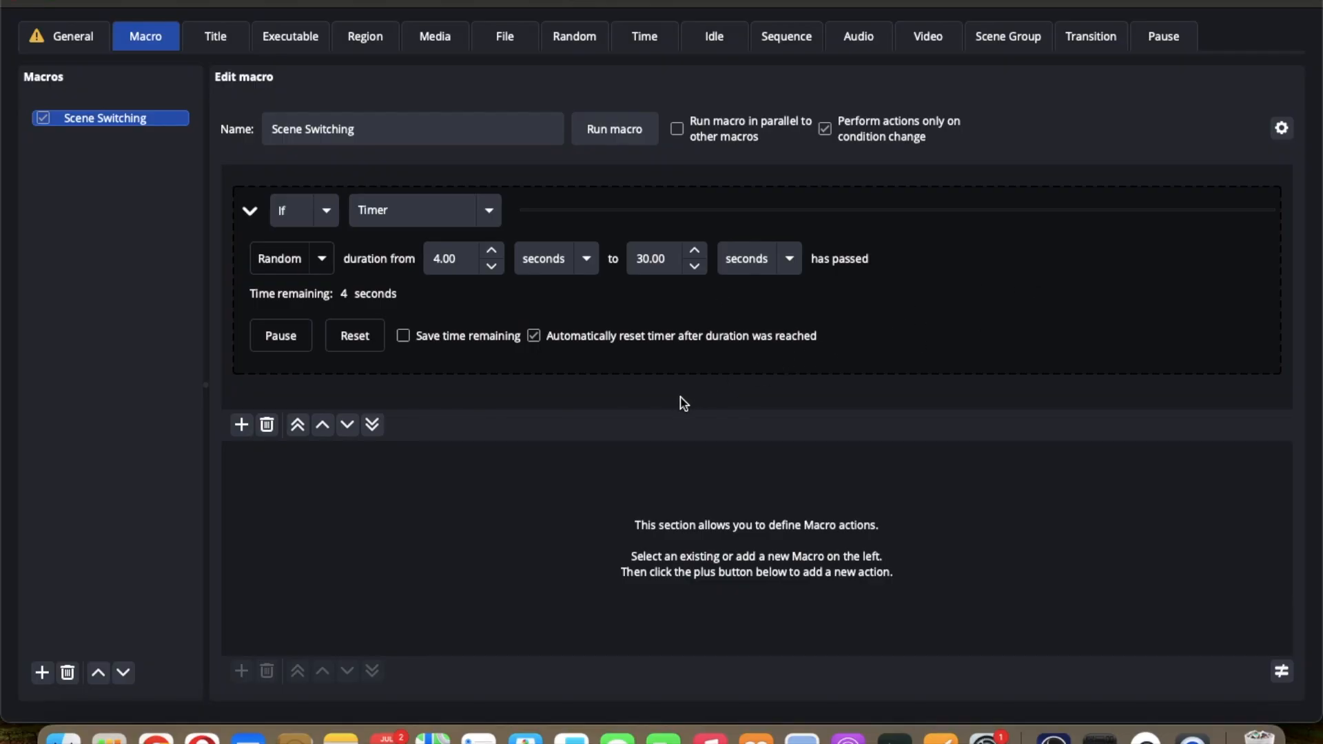
Step: Add a Switch scene action that switches the program scene to the SCENES group
{"action": "left_click", "coordinate": [622, 560]}
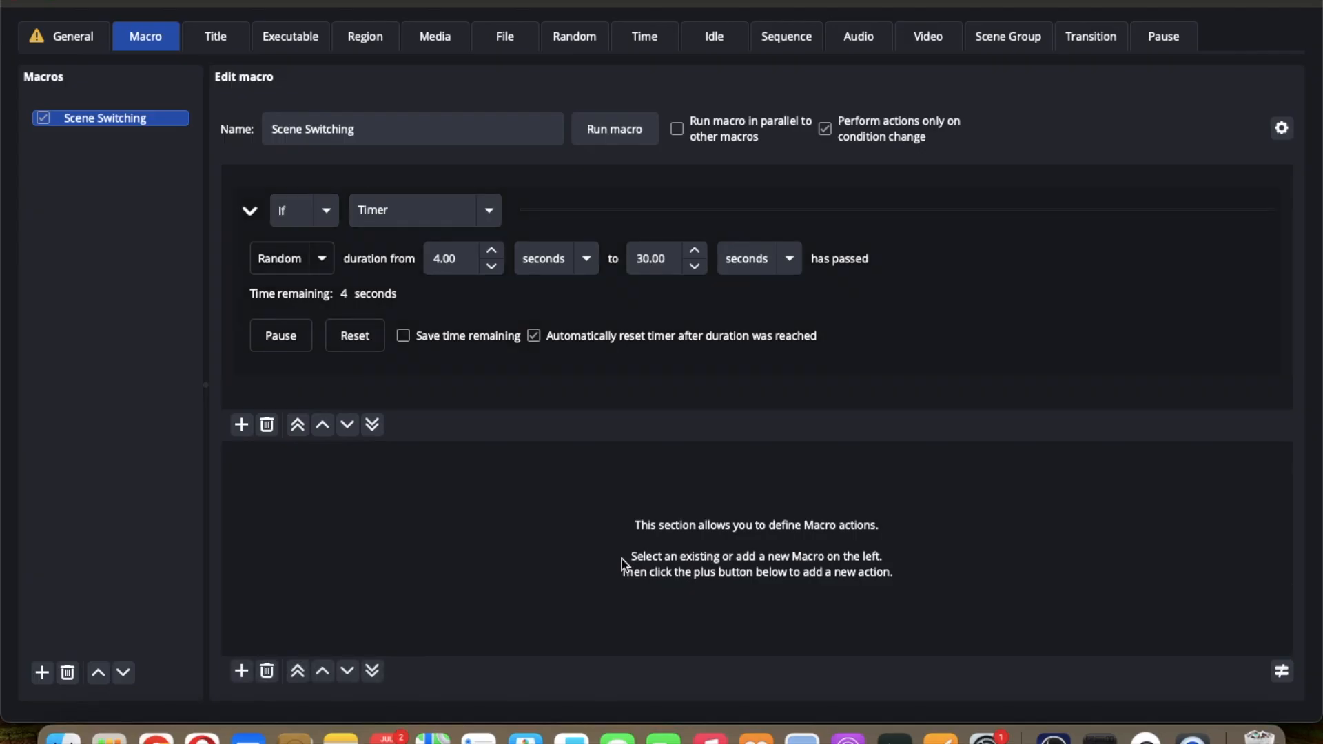
{"action": "left_click", "coordinate": [241, 672]}
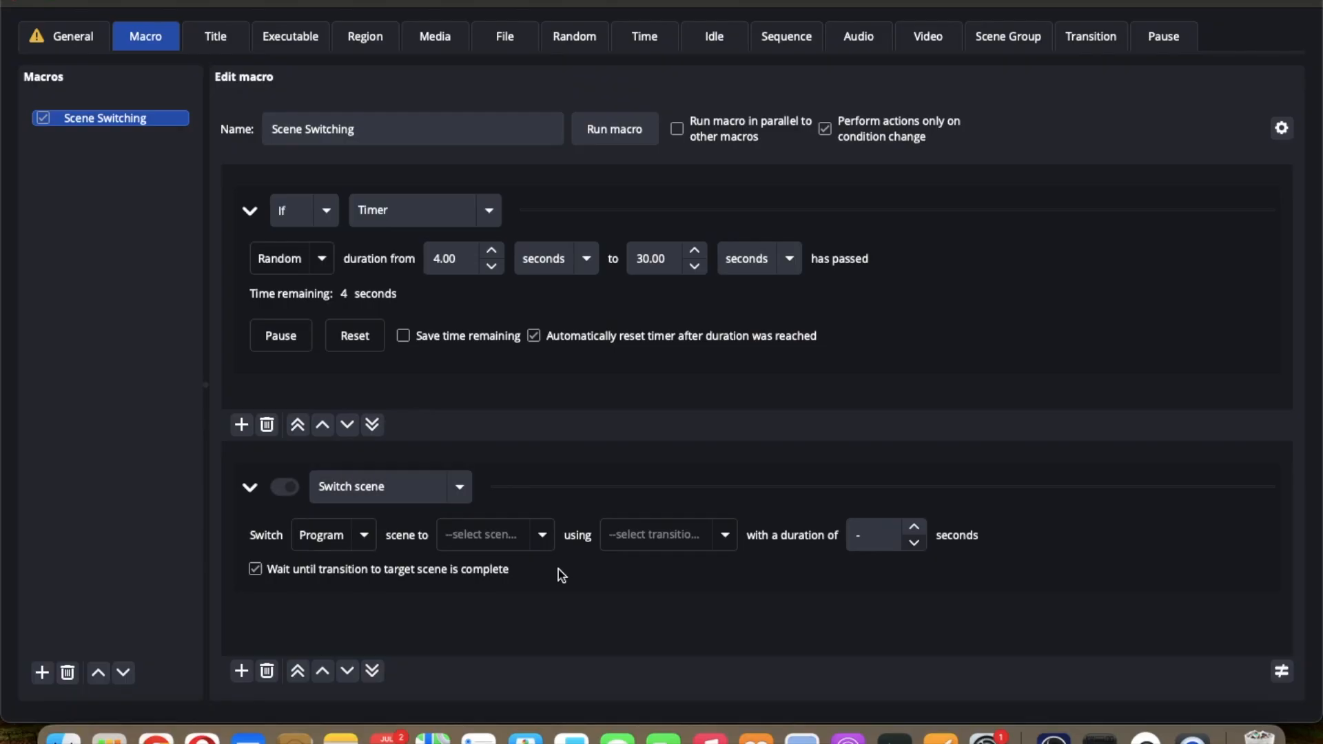
{"action": "left_click", "coordinate": [541, 536]}
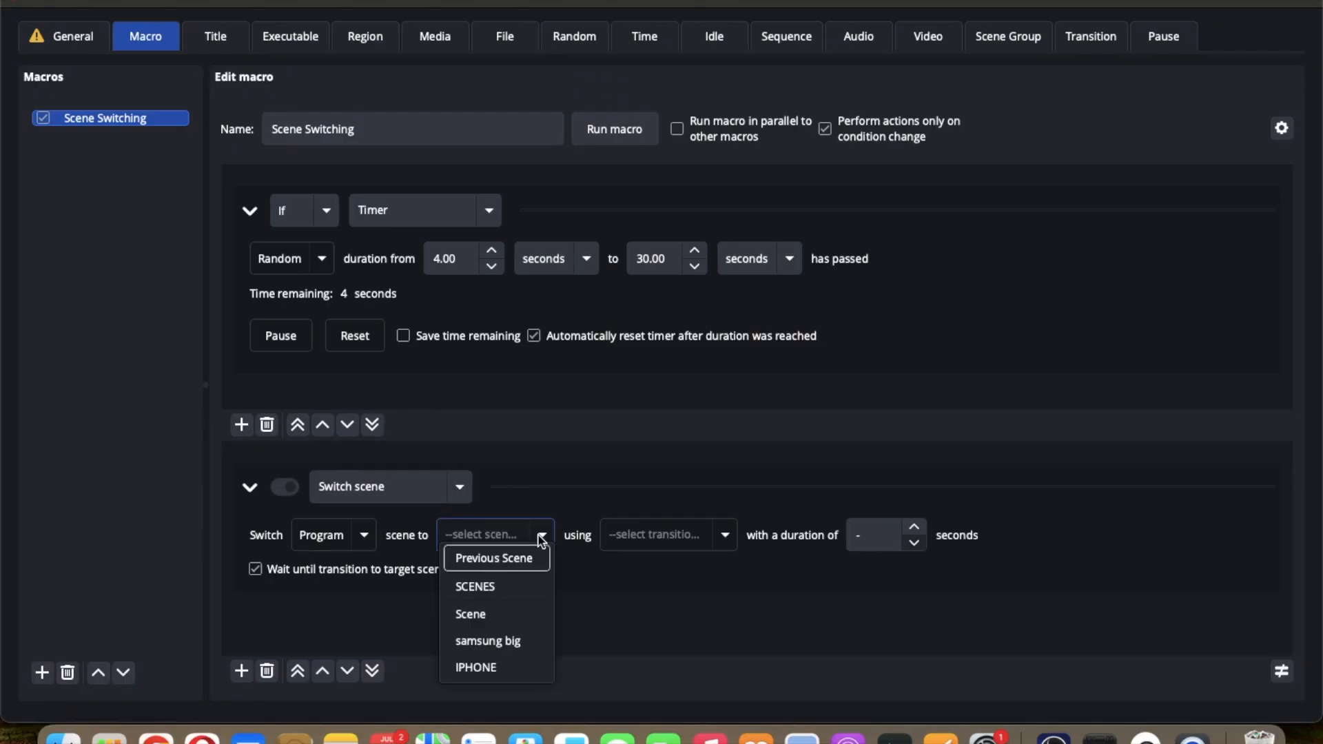
{"action": "left_click", "coordinate": [496, 587]}
Step: Set the Switch scene action to use Current Transition, and review the SCENES group's scene list
{"action": "left_click", "coordinate": [1013, 38]}
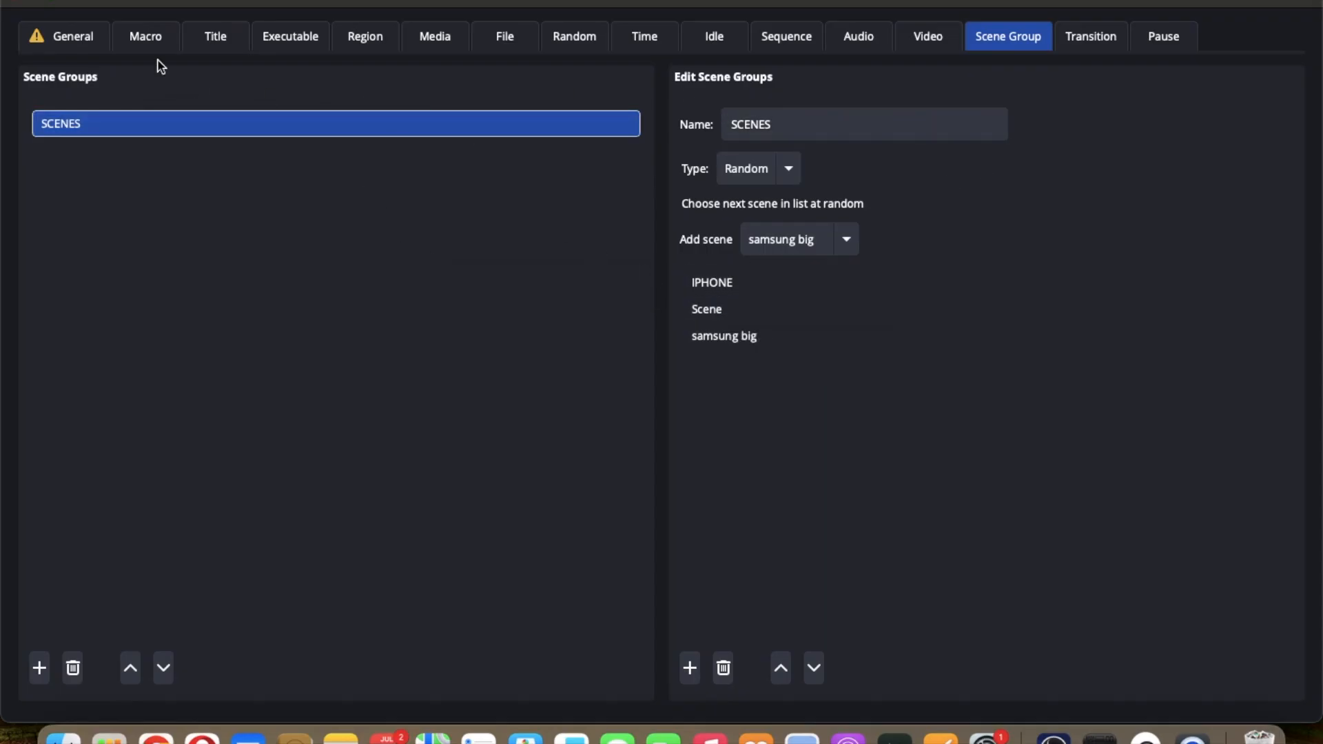
{"action": "left_click", "coordinate": [138, 42]}
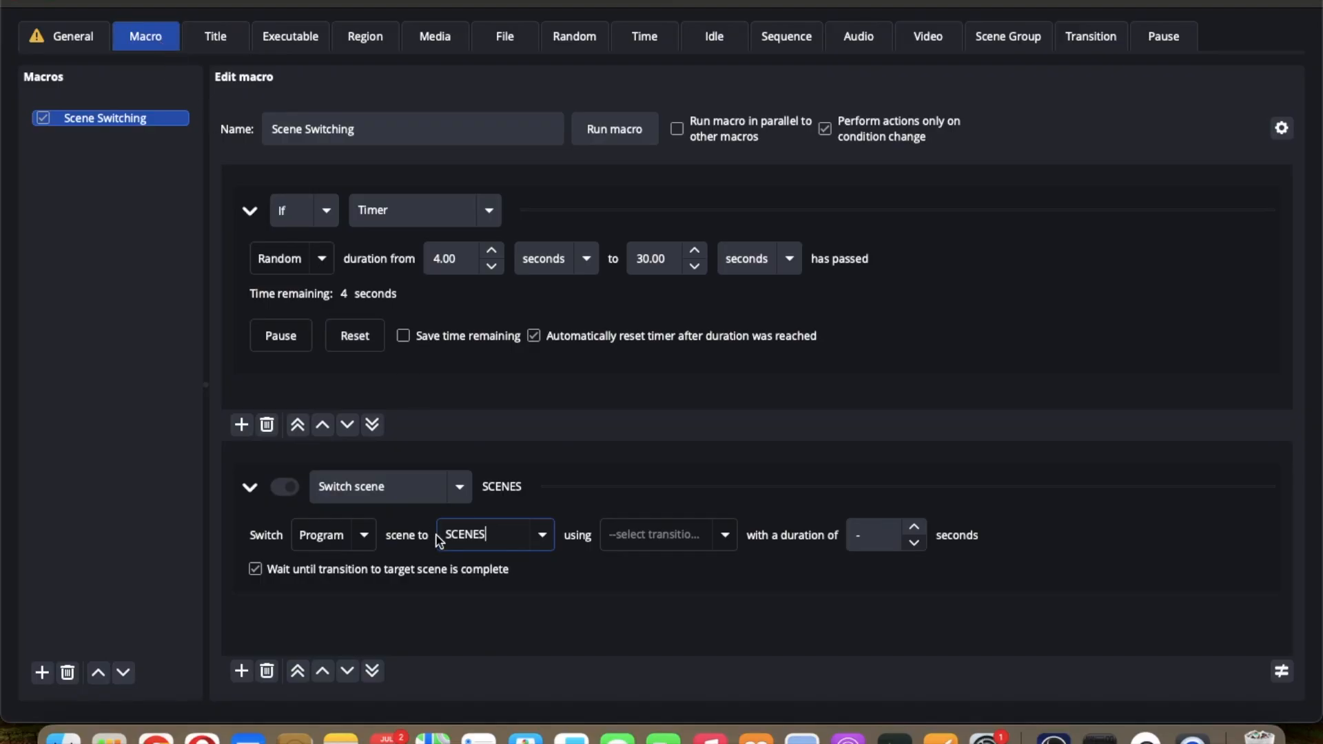
{"action": "left_click", "coordinate": [725, 536]}
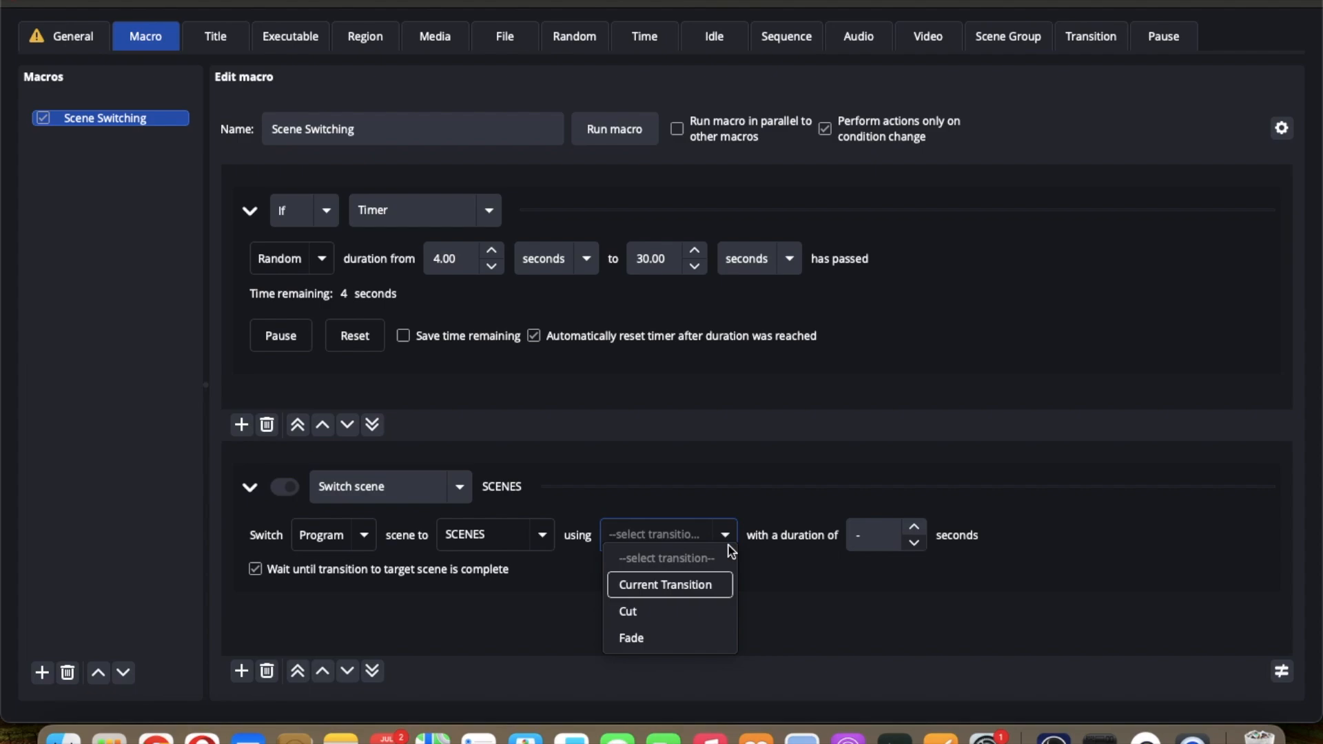
{"action": "left_click", "coordinate": [669, 586]}
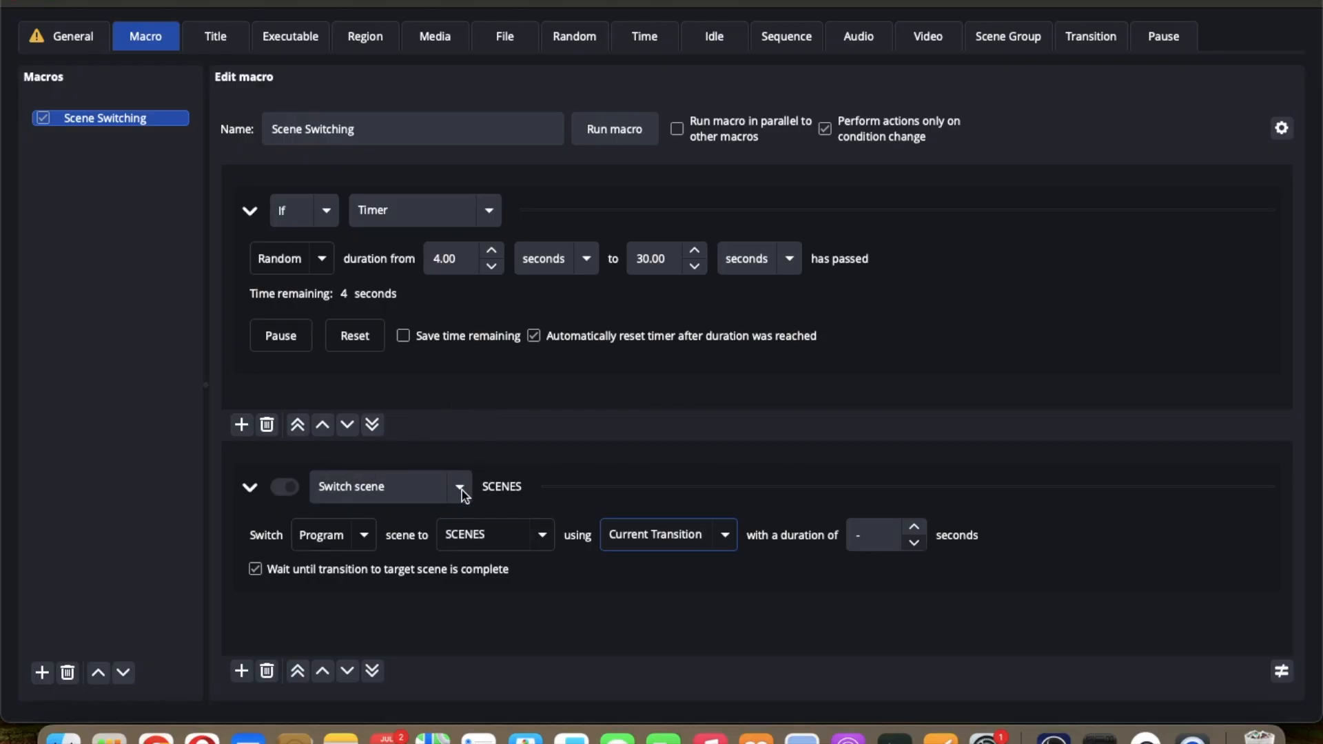
{"action": "left_click", "coordinate": [1003, 45]}
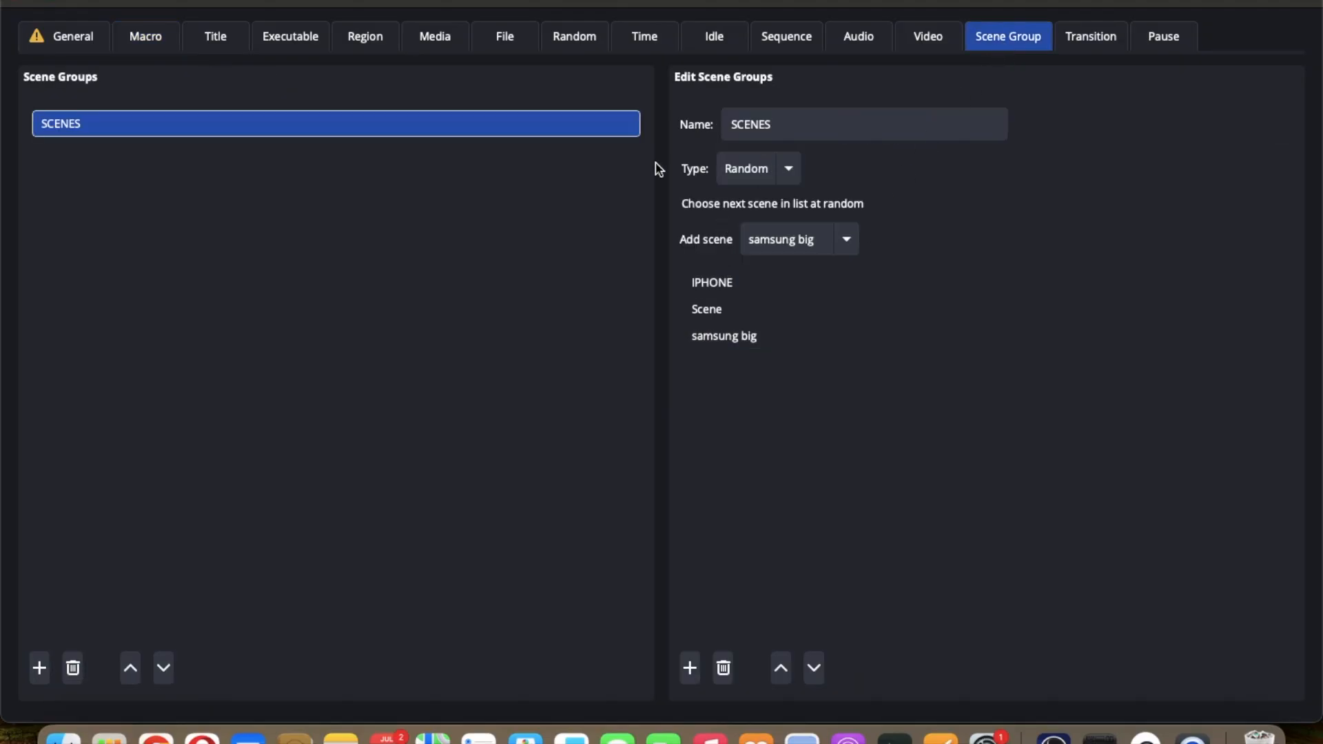
Step: Start the Advanced Scene Switcher from its general settings so the macro begins running
{"action": "left_click", "coordinate": [153, 39]}
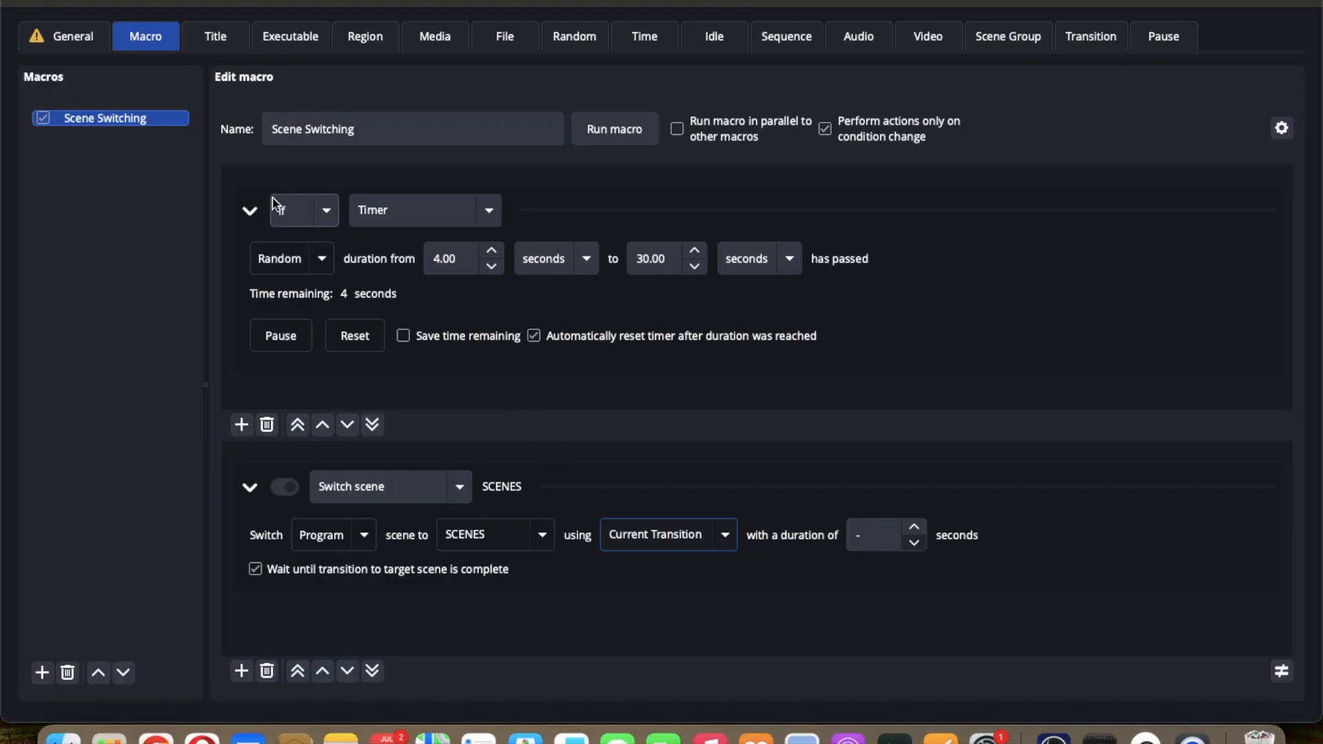
{"action": "left_click", "coordinate": [72, 41]}
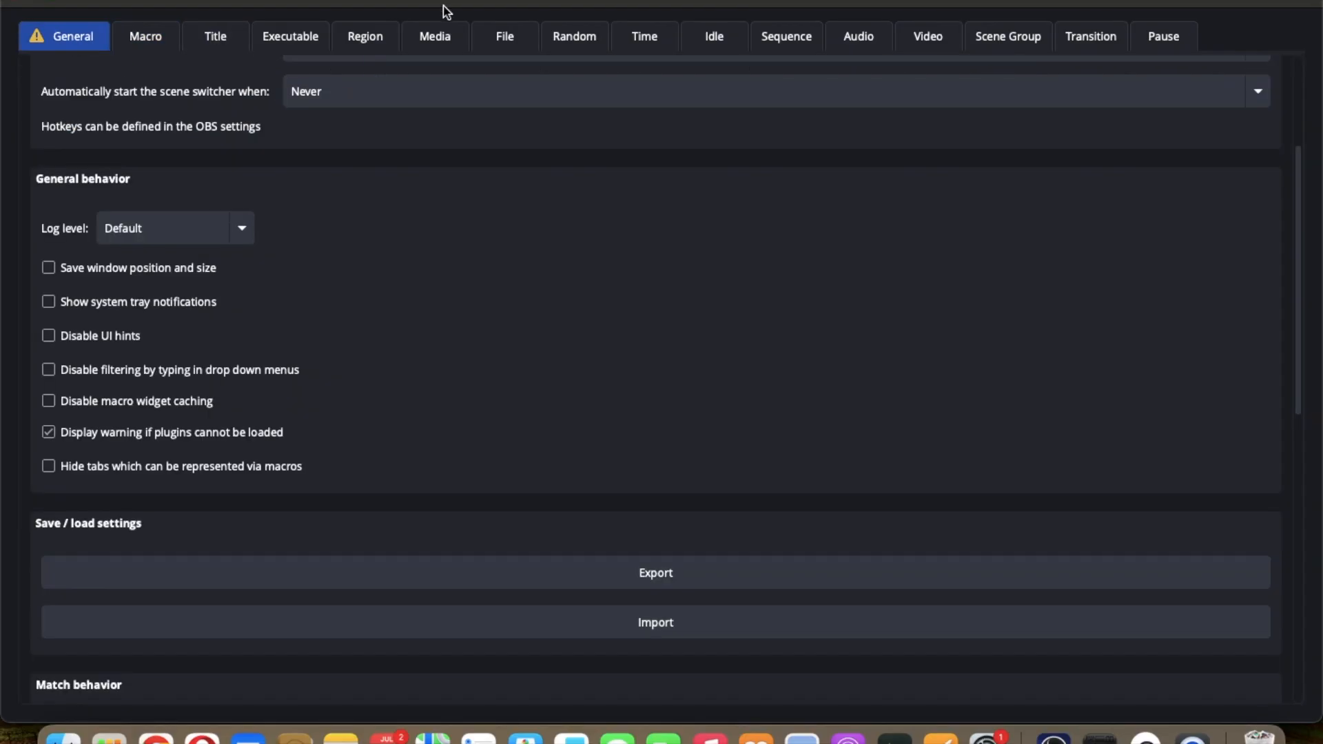
{"action": "scroll", "coordinate": [494, 324], "scroll_direction": "up", "scroll_amount": 5}
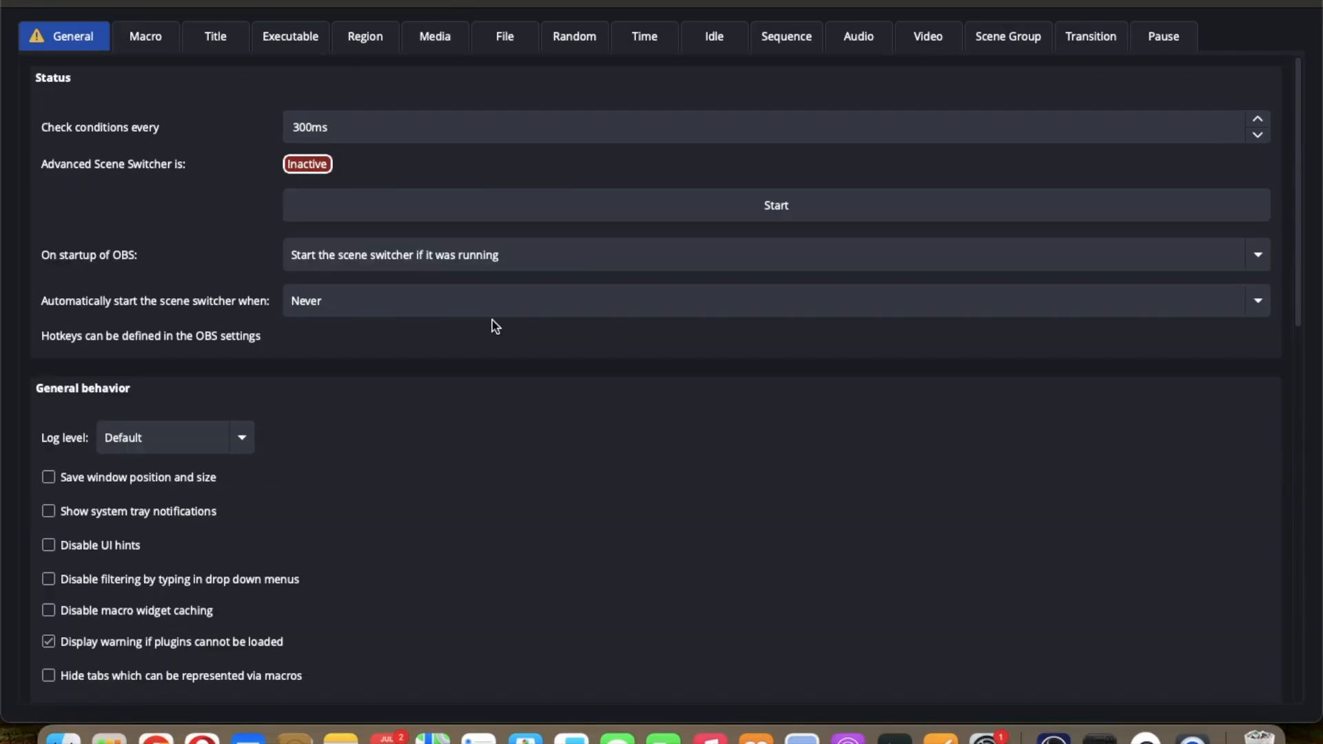
{"action": "left_click", "coordinate": [781, 205]}
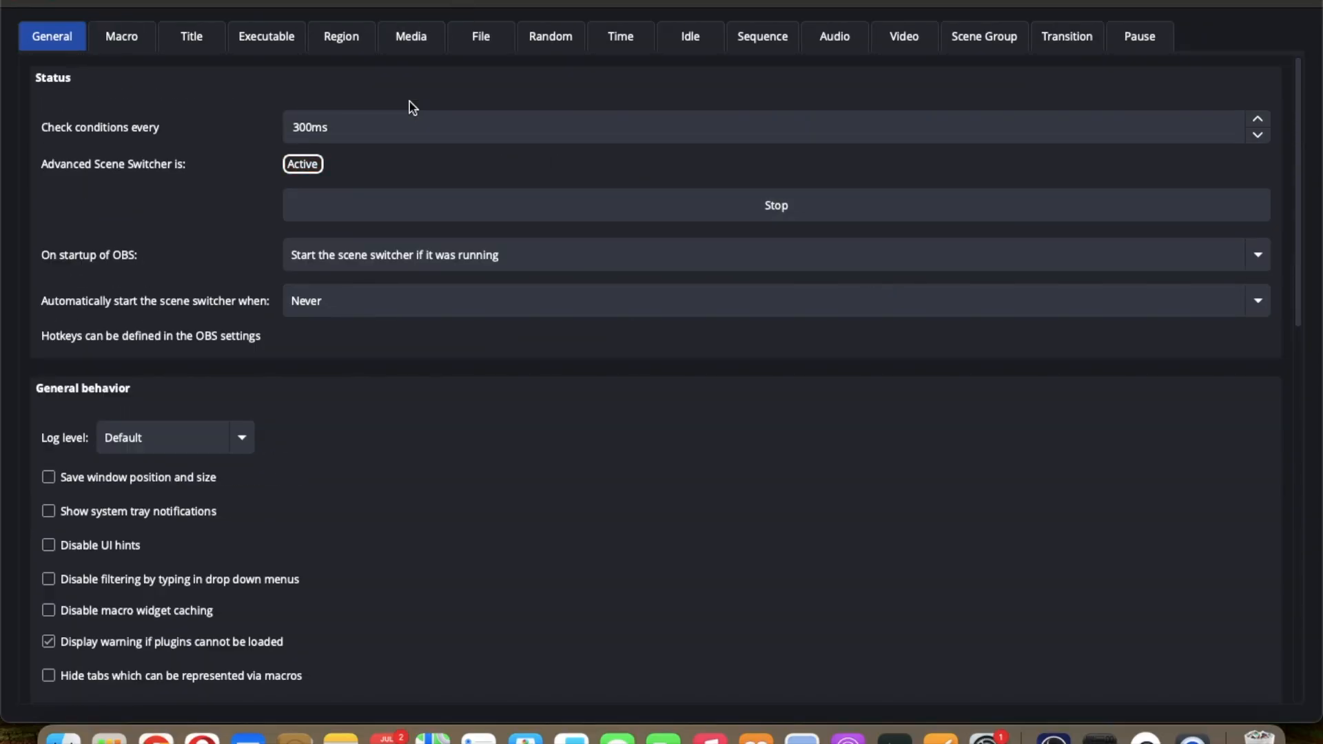
Step: Restore and reposition the scene switcher window beside the OBS preview, showing the macro while scenes switch
{"action": "double_click", "coordinate": [189, 1]}
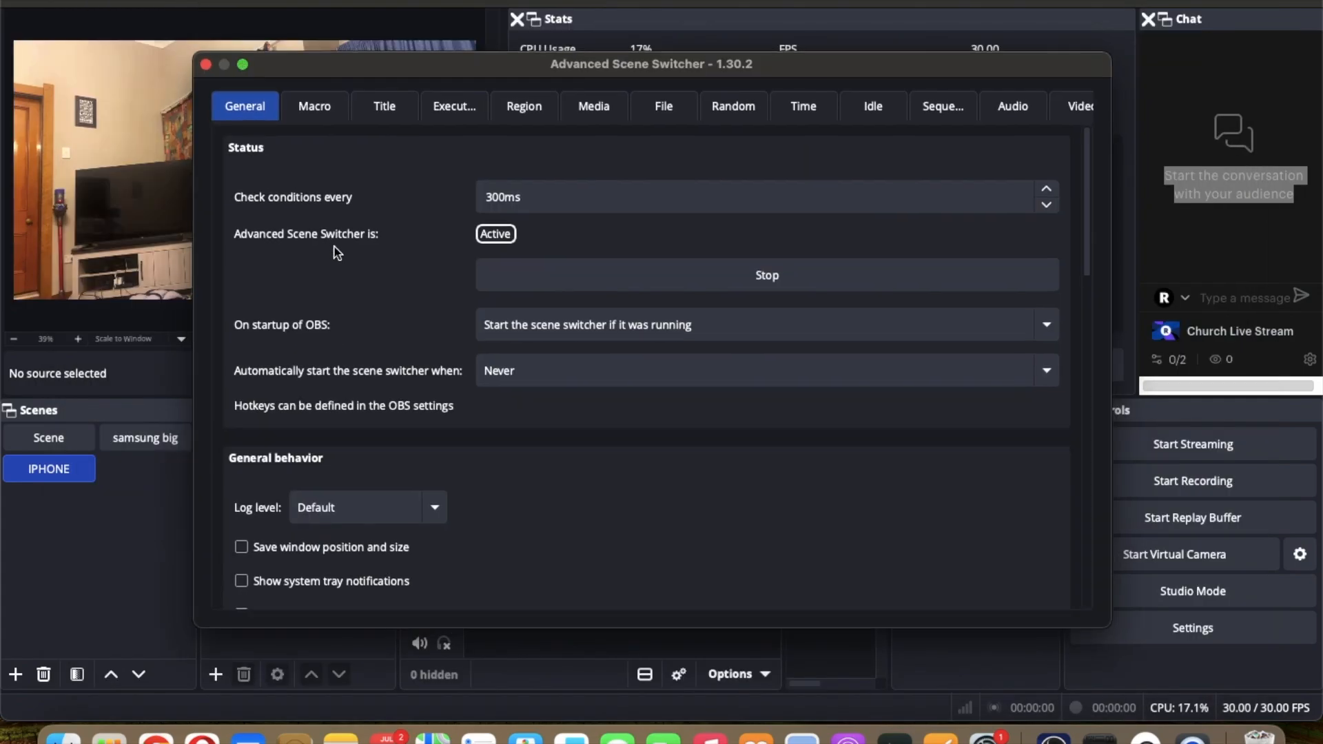
{"action": "left_click_drag", "start_coordinate": [332, 66], "coordinate": [728, 73]}
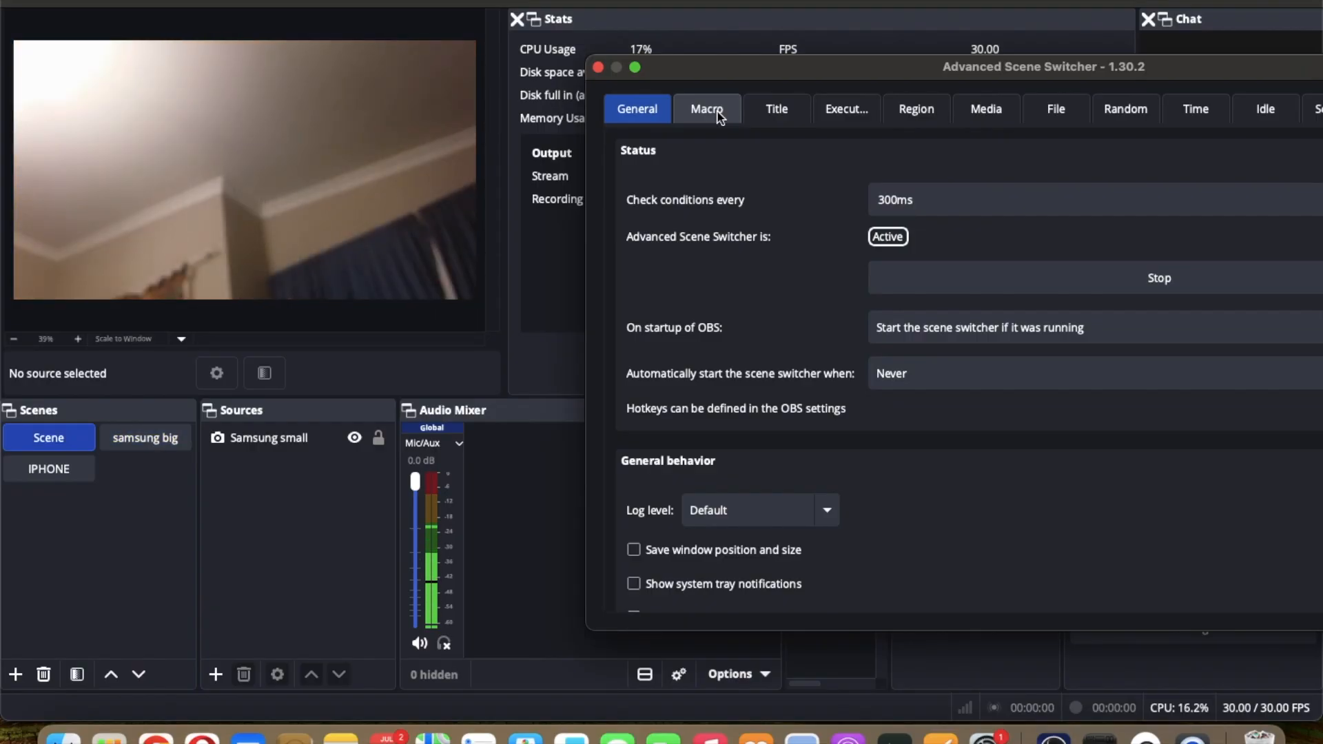
{"action": "left_click", "coordinate": [718, 117]}
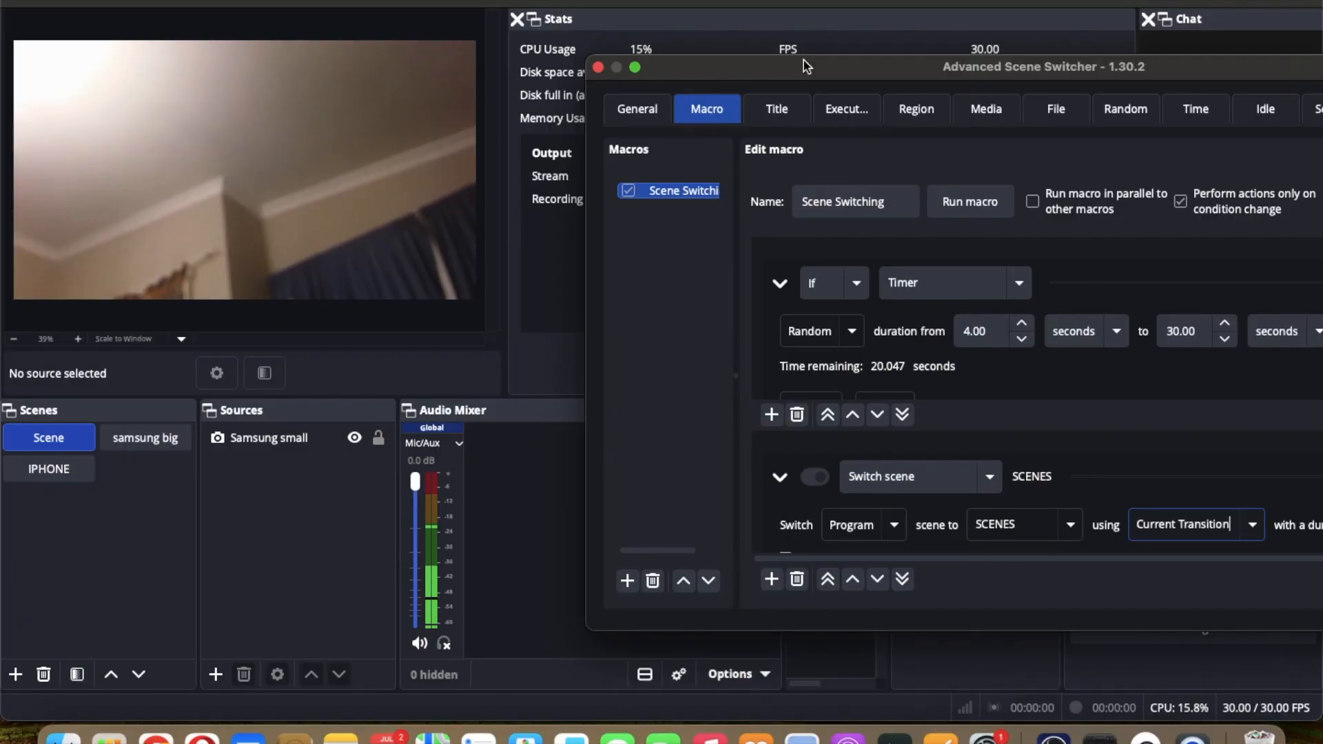
{"action": "left_click_drag", "start_coordinate": [809, 75], "coordinate": [754, 4]}
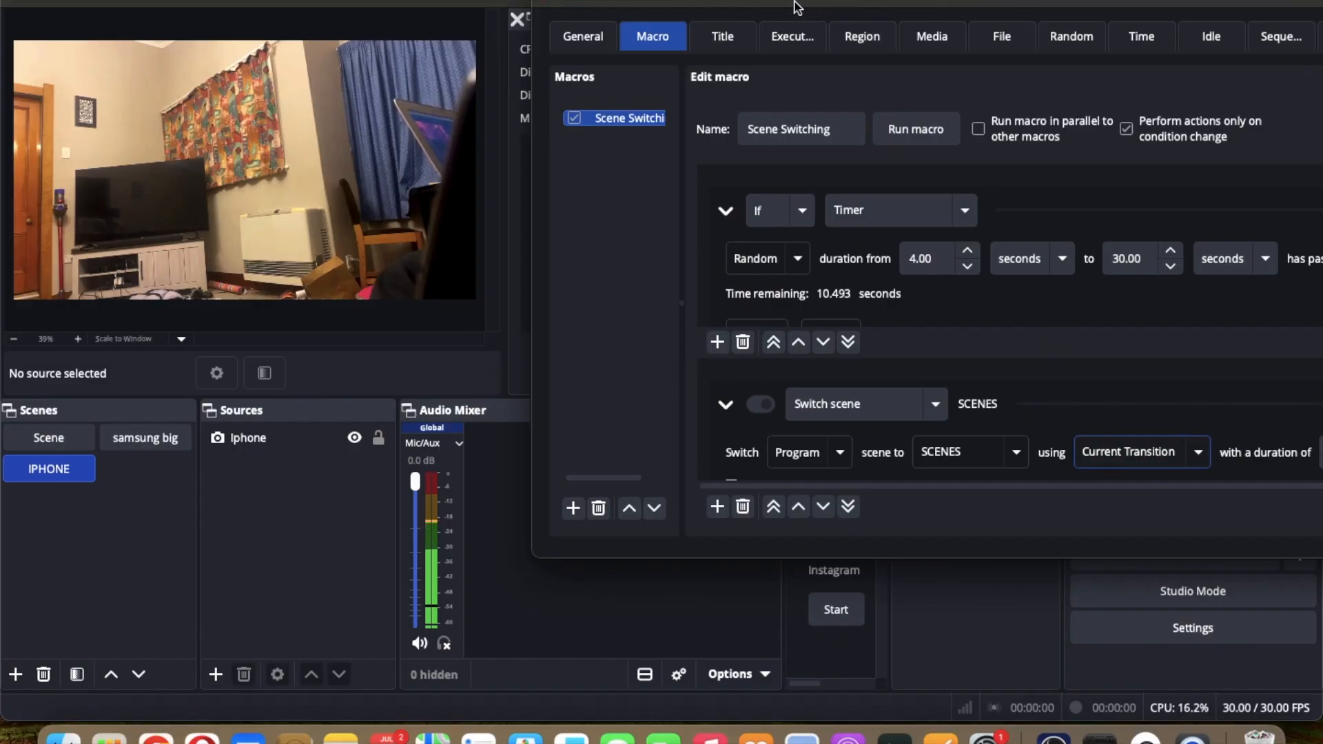
{"action": "left_click_drag", "start_coordinate": [796, 7], "coordinate": [634, 7]}
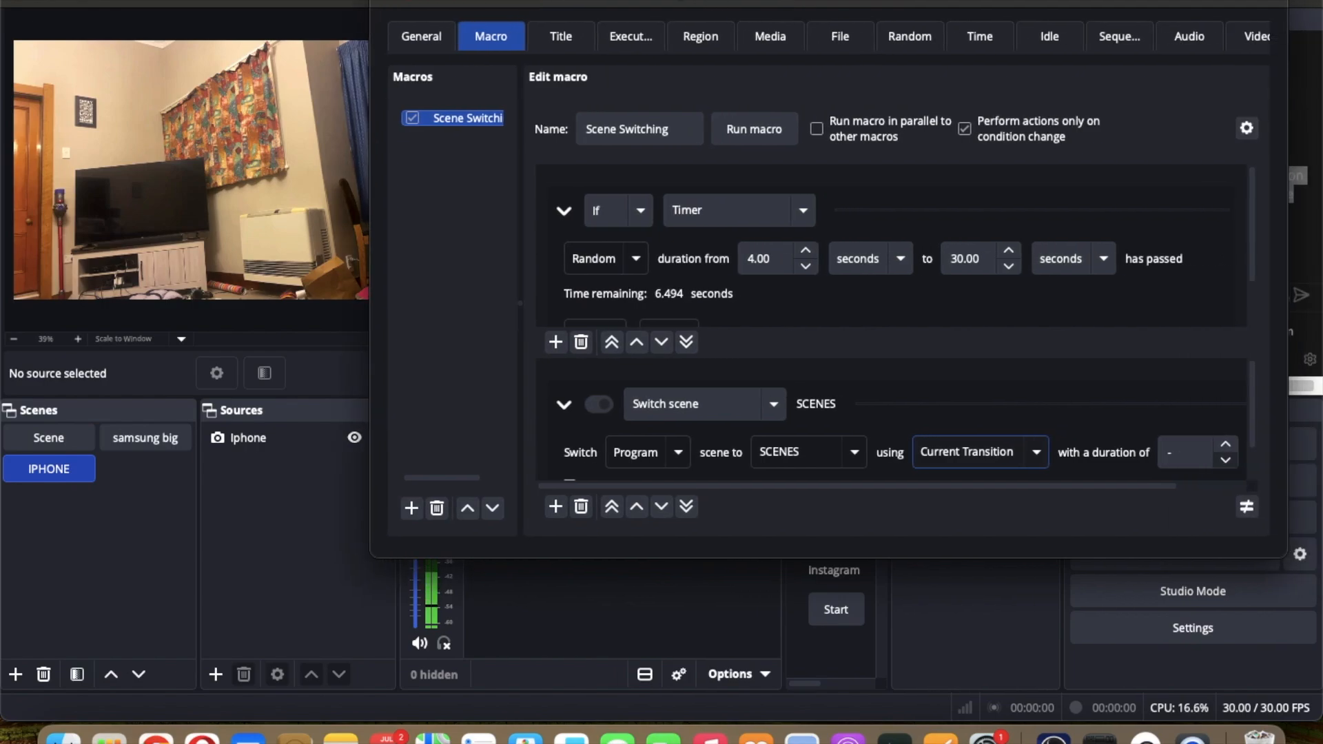